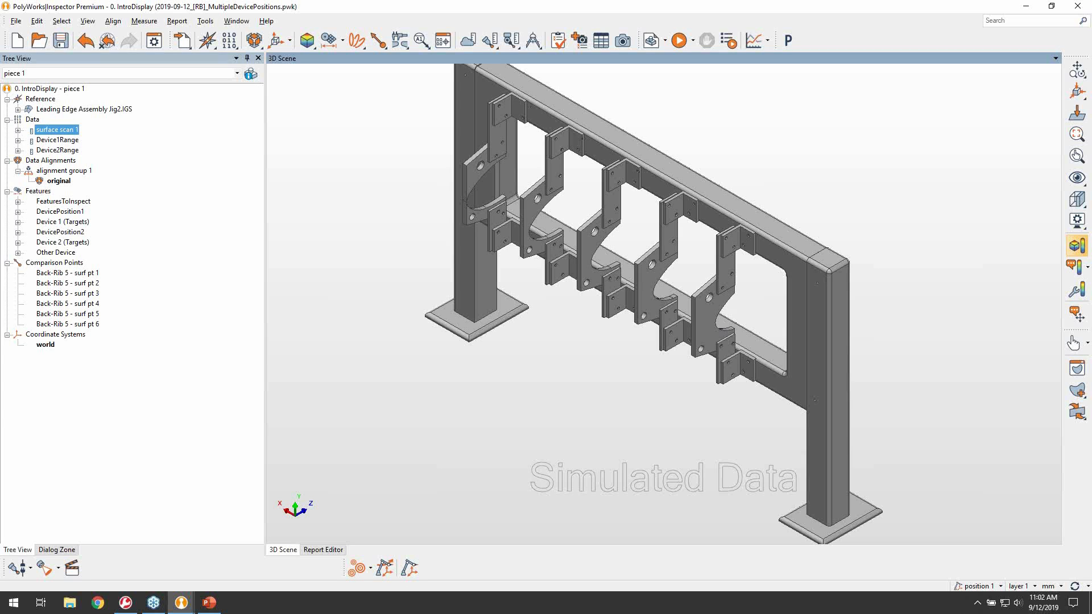
# Step: Expand and display the FeaturesToInspect group, and show DevicePosition1 and DevicePosition2 with Device1Range and Device2Range
pyautogui.moveTo(570, 317); pyautogui.dragTo(577, 326, button='middle')
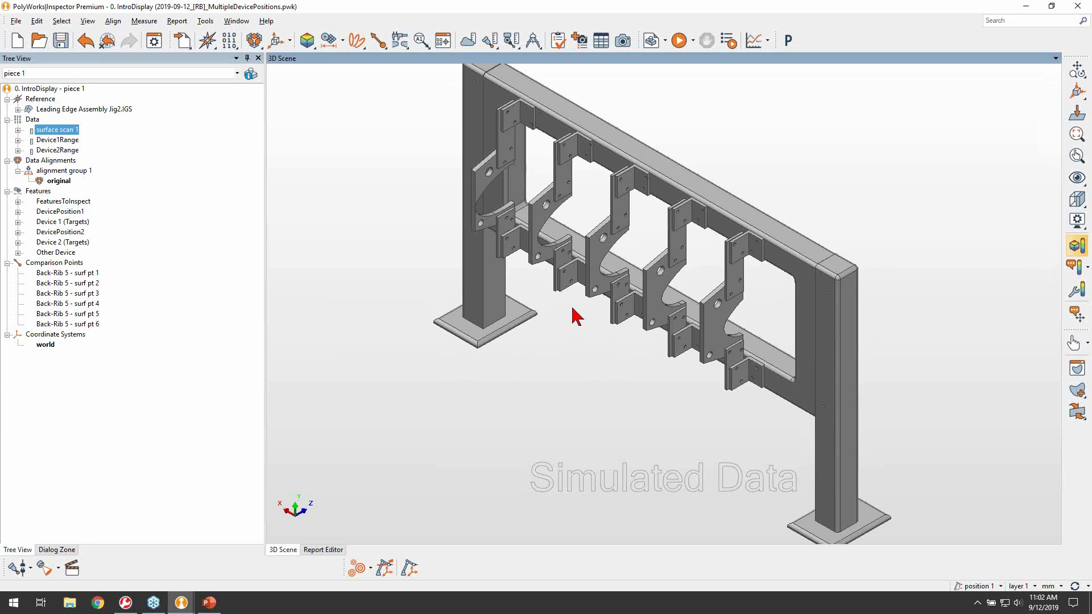
pyautogui.click(18, 202)
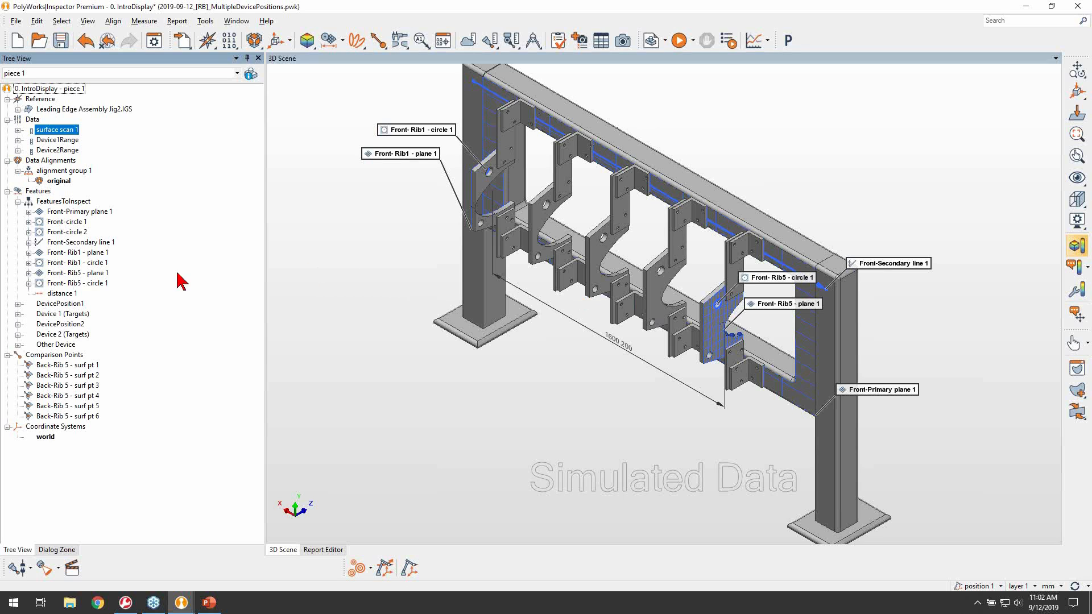
pyautogui.middleClick(73, 305)
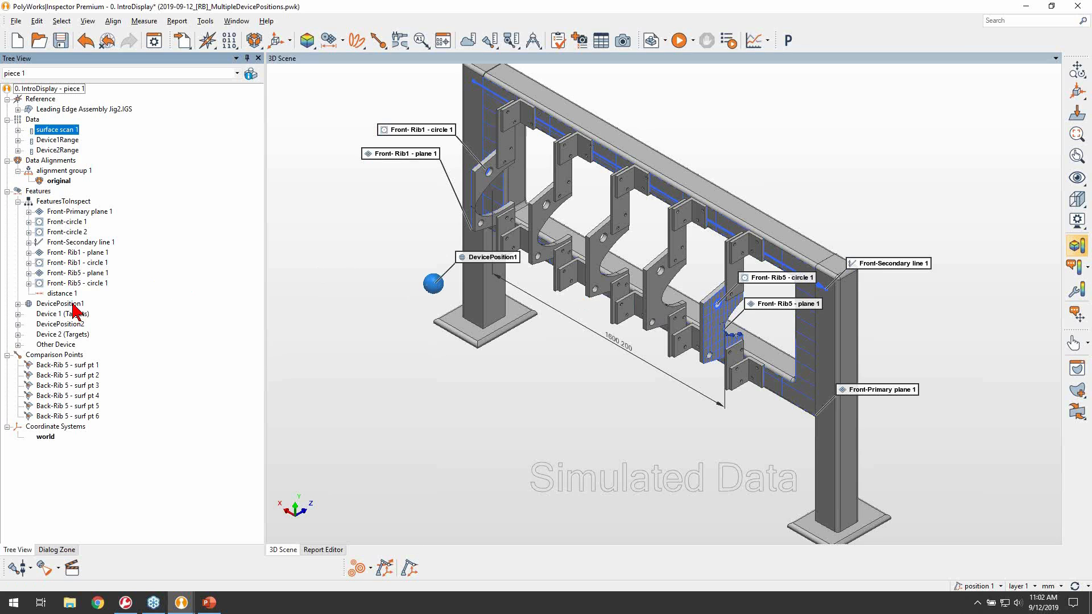
pyautogui.middleClick(68, 141)
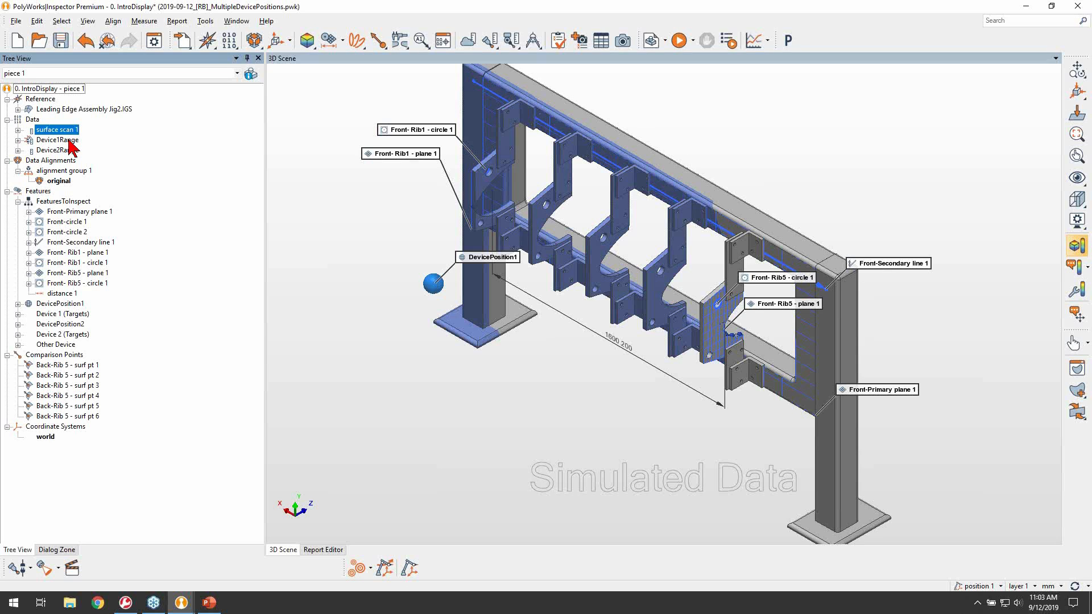
pyautogui.middleClick(59, 325)
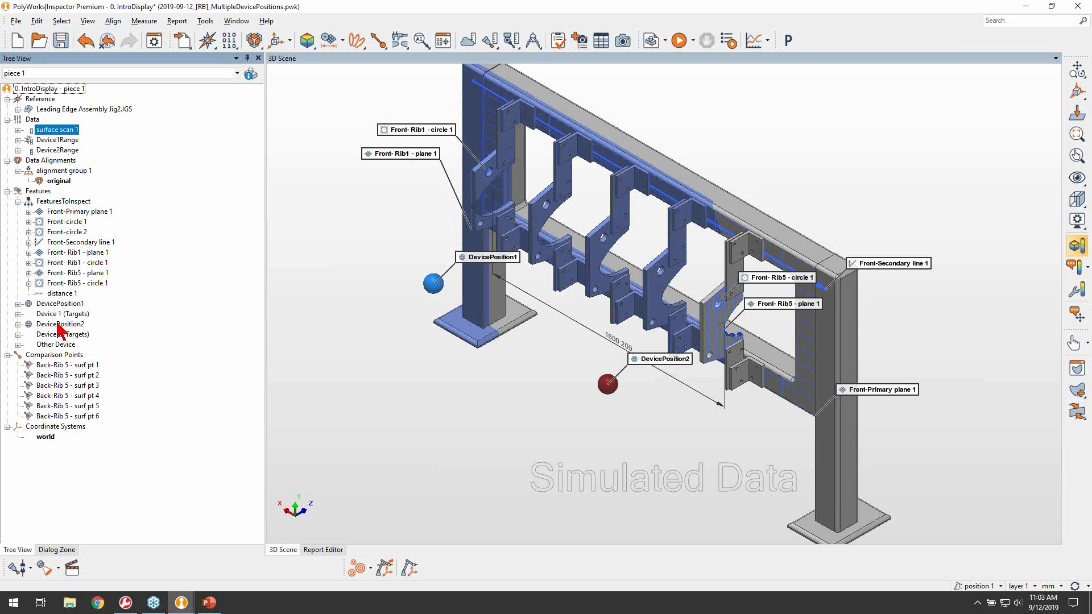
pyautogui.middleClick(73, 152)
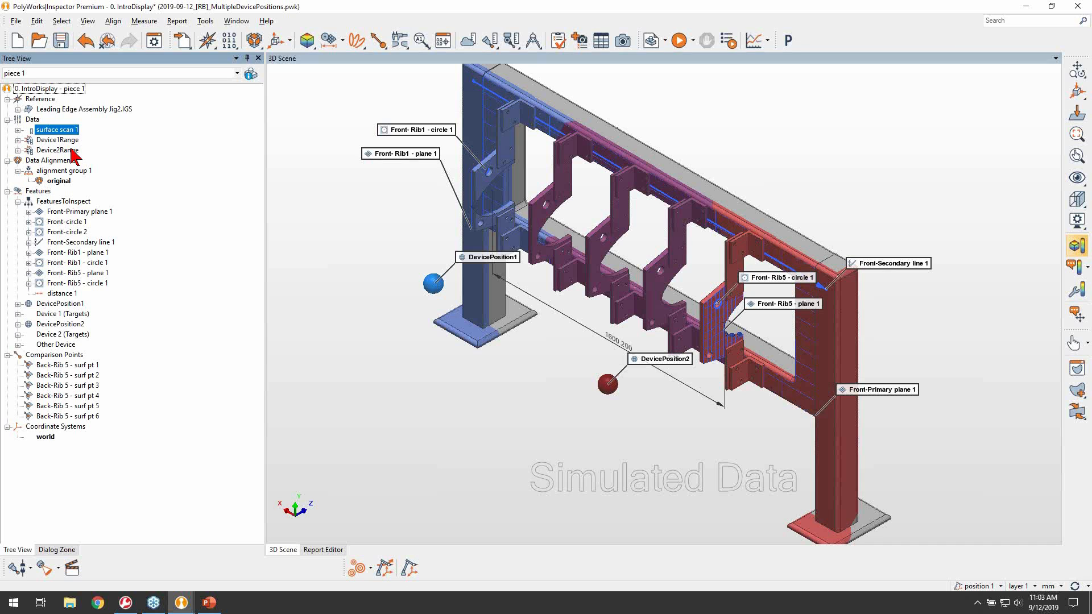
# Step: Hide the FeaturesToInspect group and display the Device 1 (Targets) and Device 2 (Targets) groups on the jig
pyautogui.middleClick(48, 202)
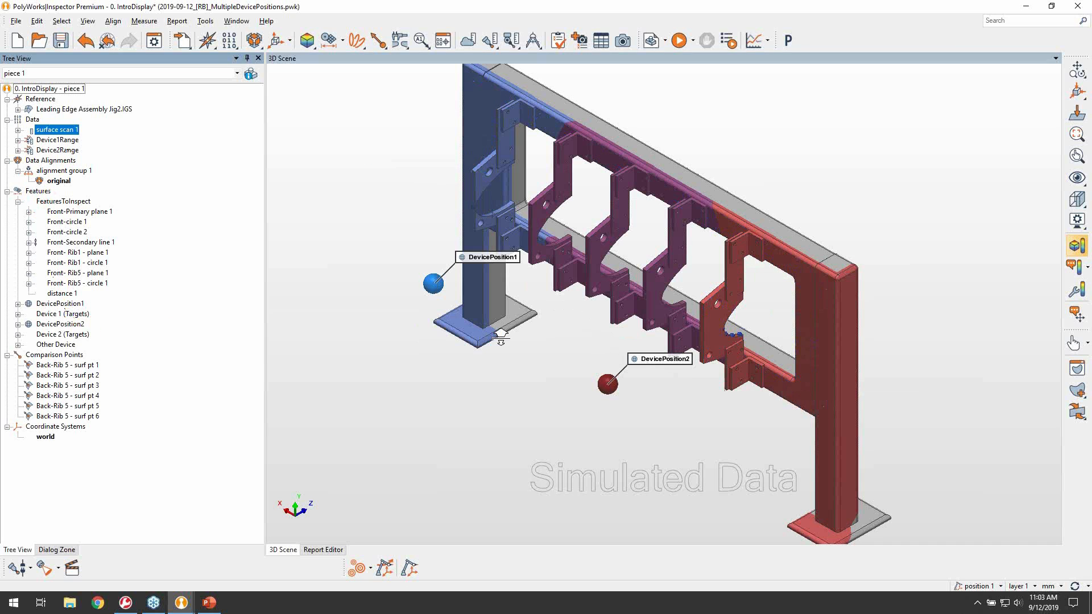
pyautogui.scroll(2, 498, 335)
pyautogui.middleClick(78, 315)
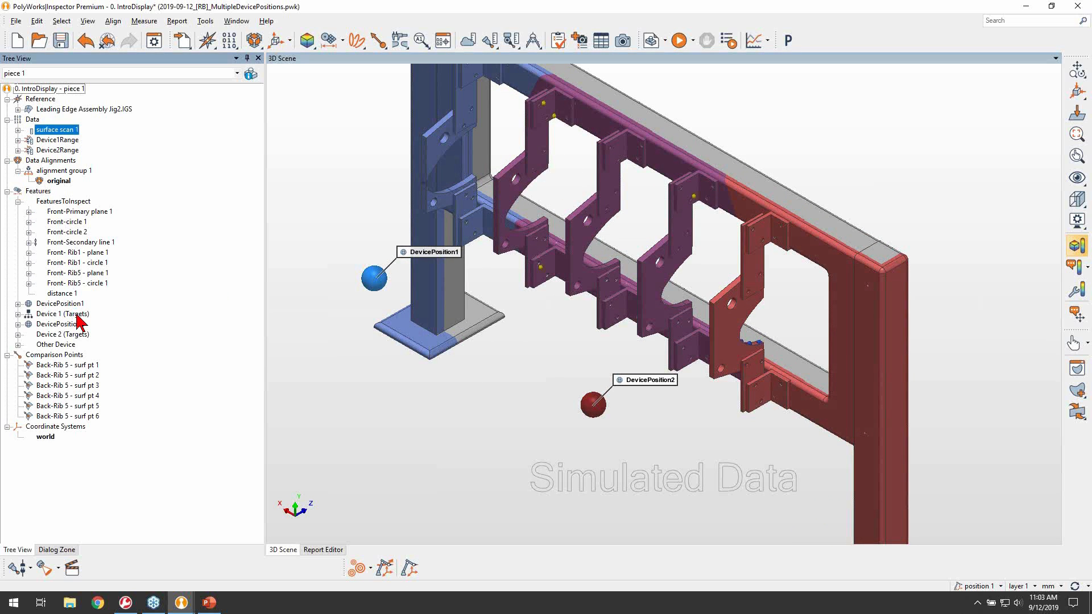
pyautogui.middleClick(76, 334)
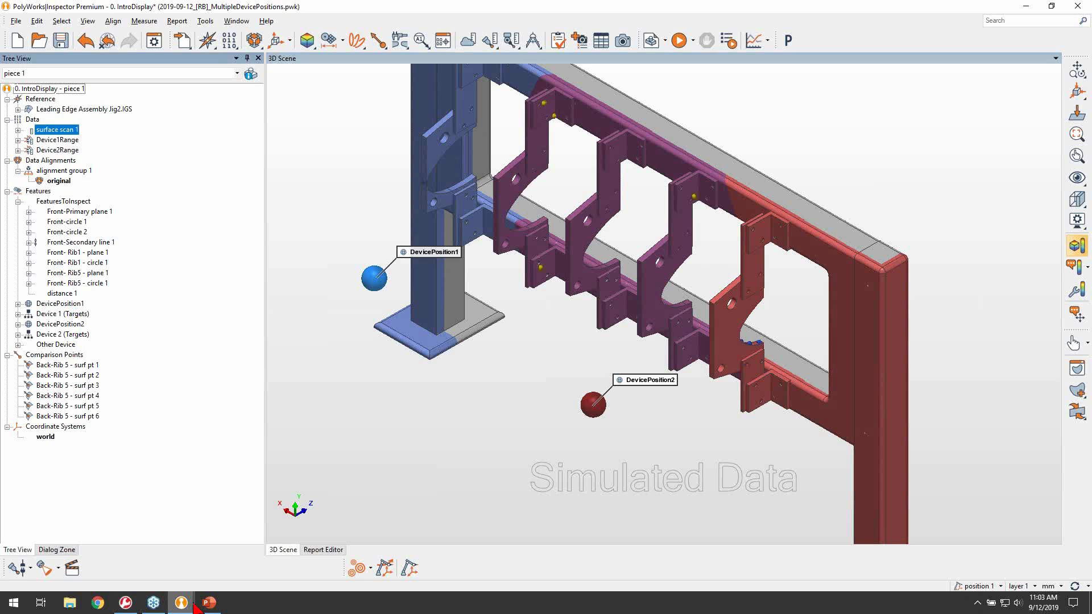
# Step: Switch to the "1. Using Targets" project and select its surface points data alignment
pyautogui.moveTo(181, 602)
pyautogui.click(203, 573)
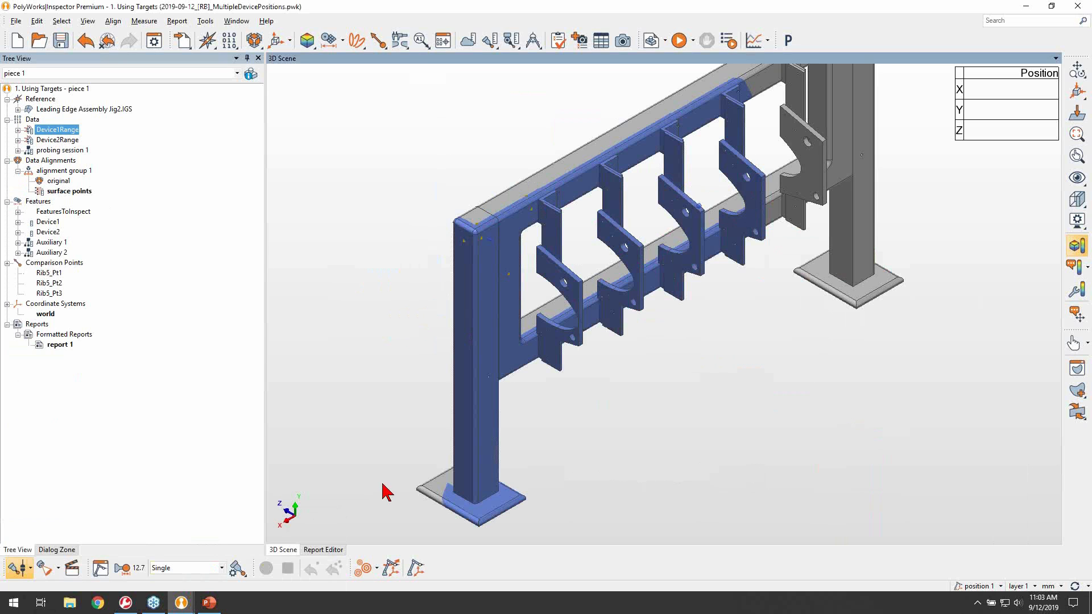
pyautogui.moveTo(527, 453); pyautogui.dragTo(520, 393)
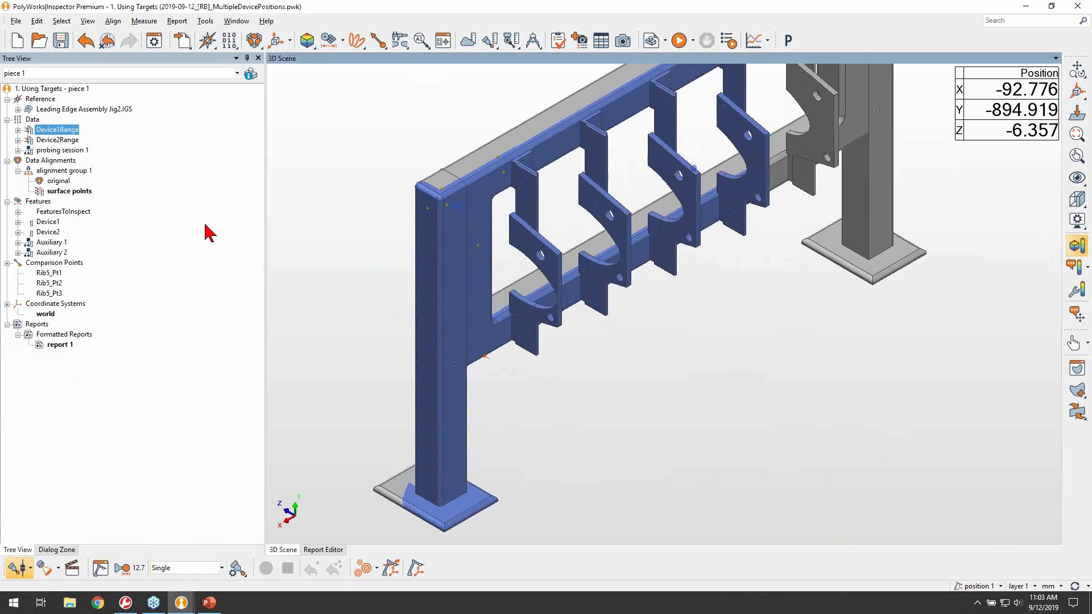
pyautogui.click(70, 192)
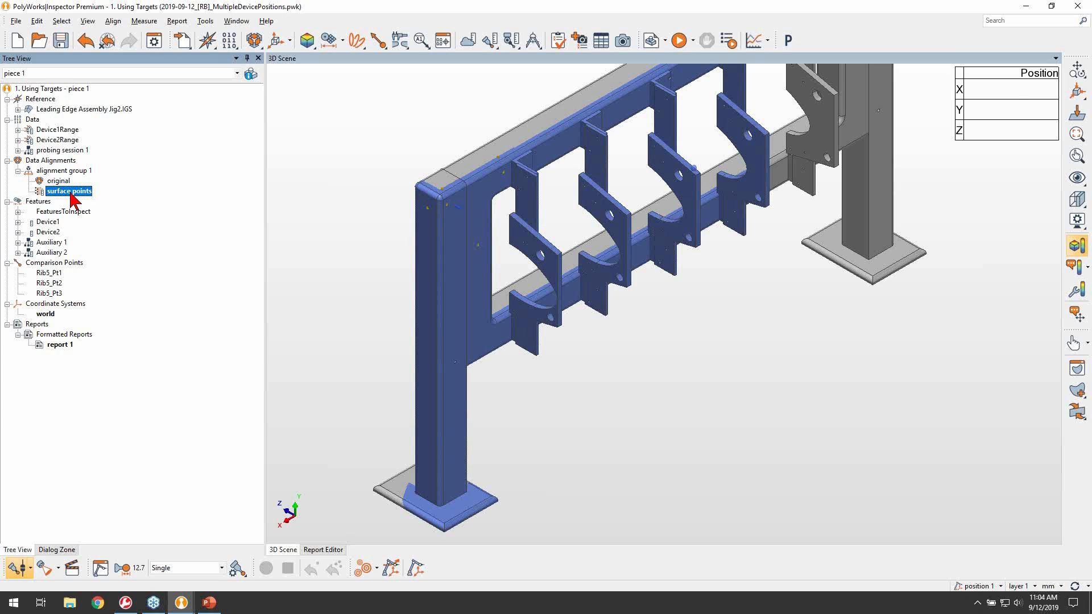
# Step: Start defining measured device position targets and hide the reference objects, leaving the Device 1 range displayed
pyautogui.moveTo(541, 361); pyautogui.dragTo(526, 345, button='middle')
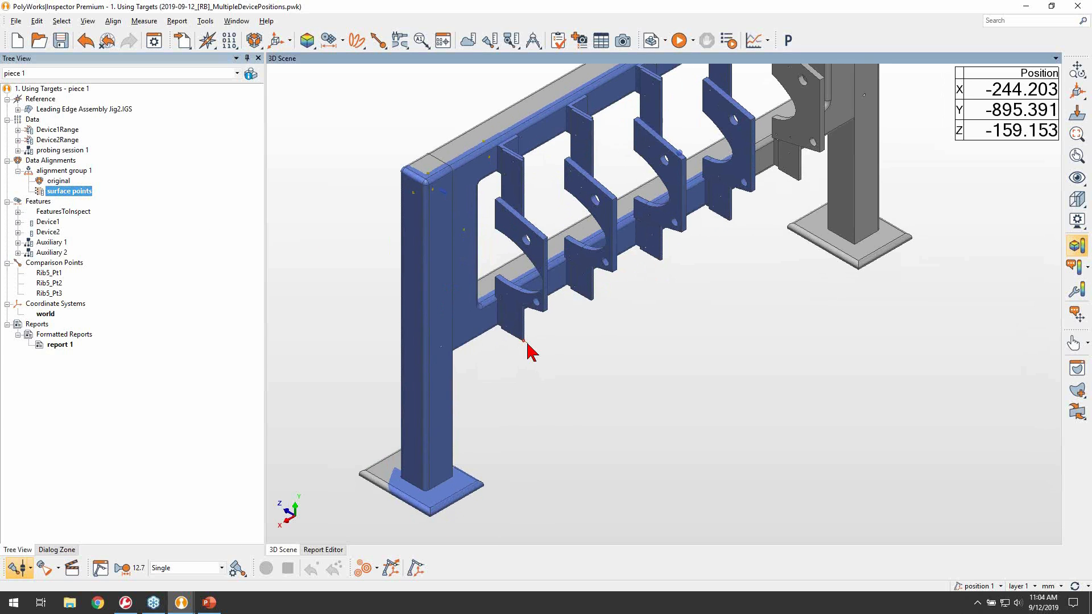
pyautogui.click(443, 482)
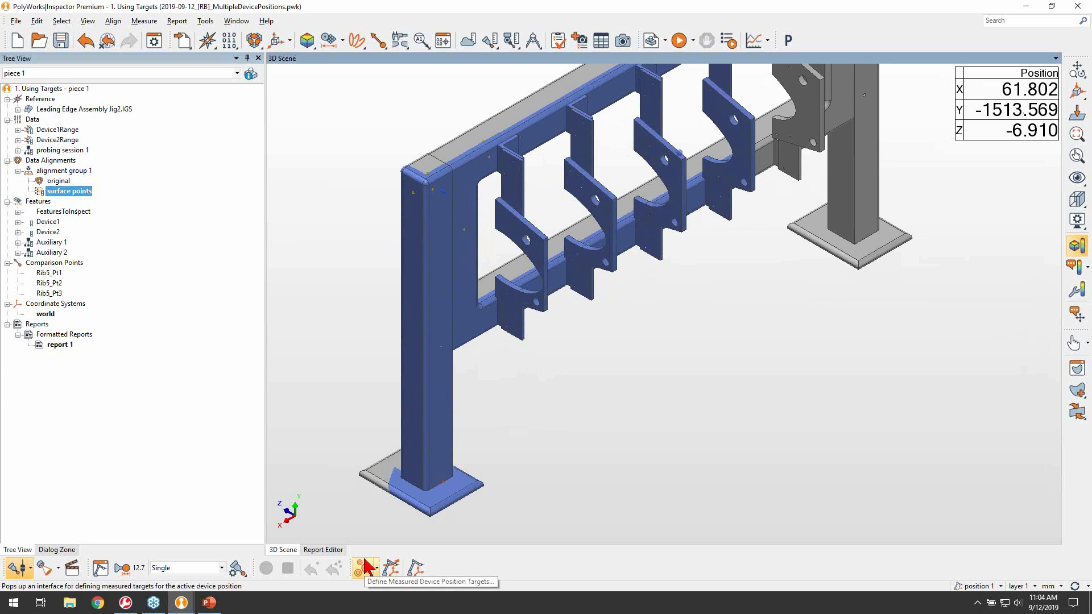
pyautogui.click(365, 568)
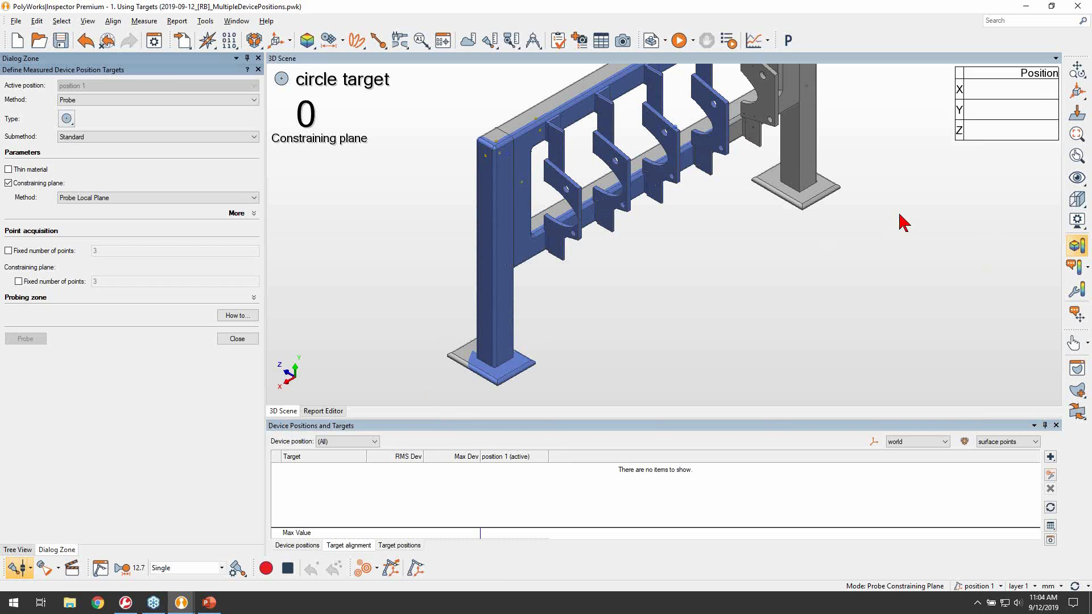
pyautogui.click(1077, 178)
pyautogui.click(1014, 185)
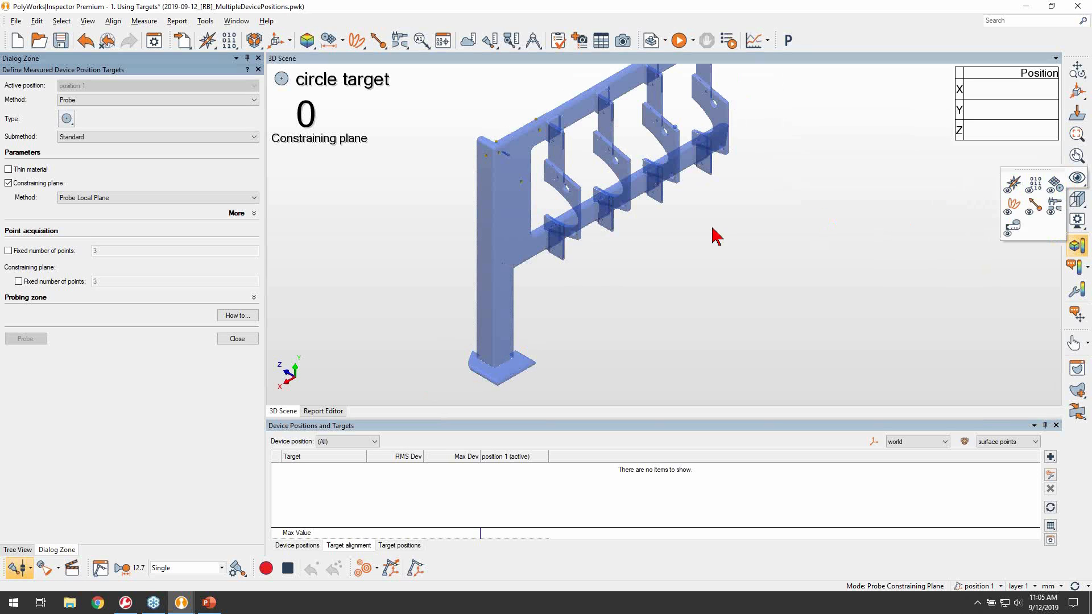
# Step: Set the target type to point and probe two uncompensated point targets in the small nests on one rib's upper plate
pyautogui.moveTo(581, 190); pyautogui.dragTo(580, 221, button='middle')
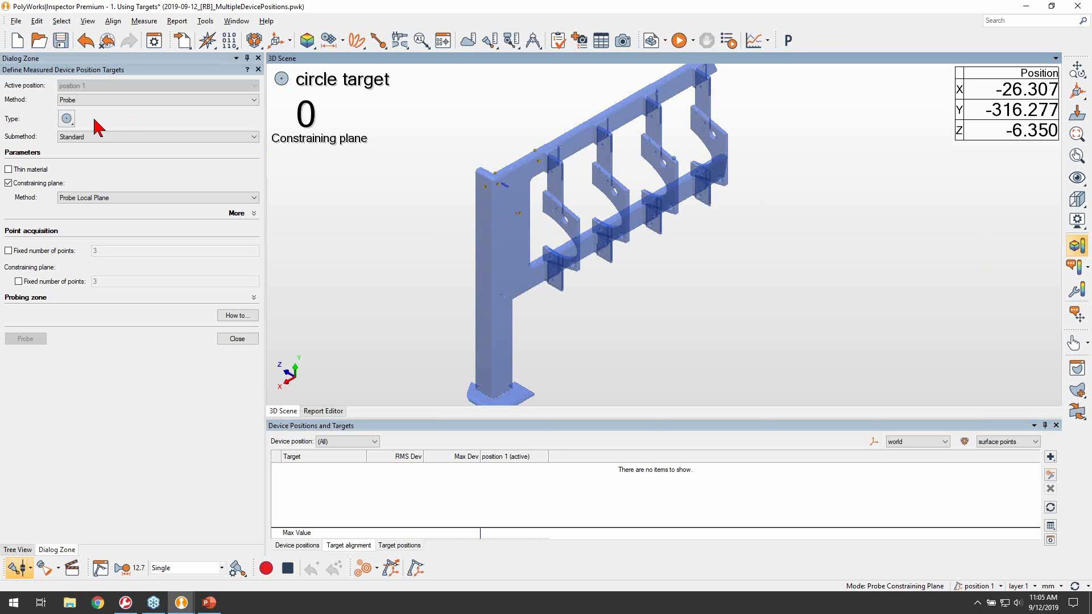
pyautogui.click(66, 119)
pyautogui.click(83, 134)
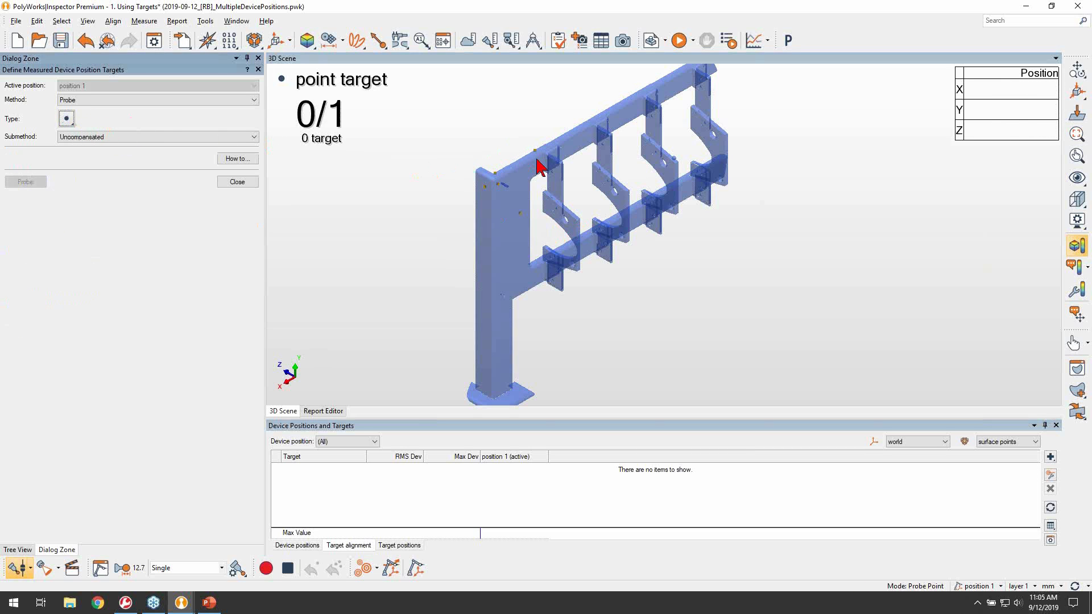
pyautogui.moveTo(596, 165); pyautogui.dragTo(619, 215)
pyautogui.moveTo(579, 176); pyautogui.dragTo(564, 261, button='middle')
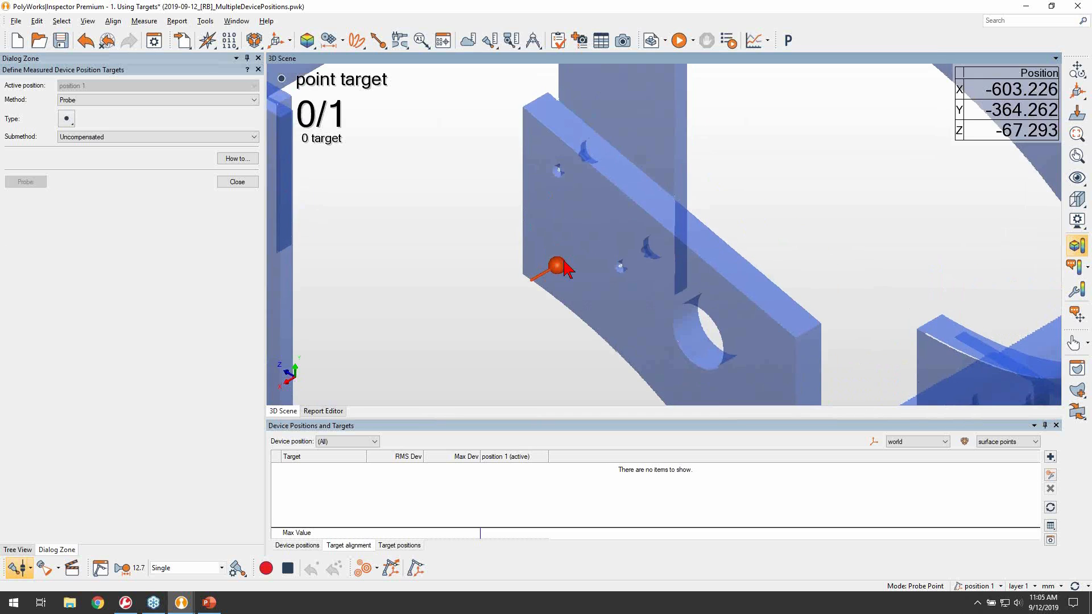
pyautogui.moveTo(542, 151); pyautogui.dragTo(635, 297)
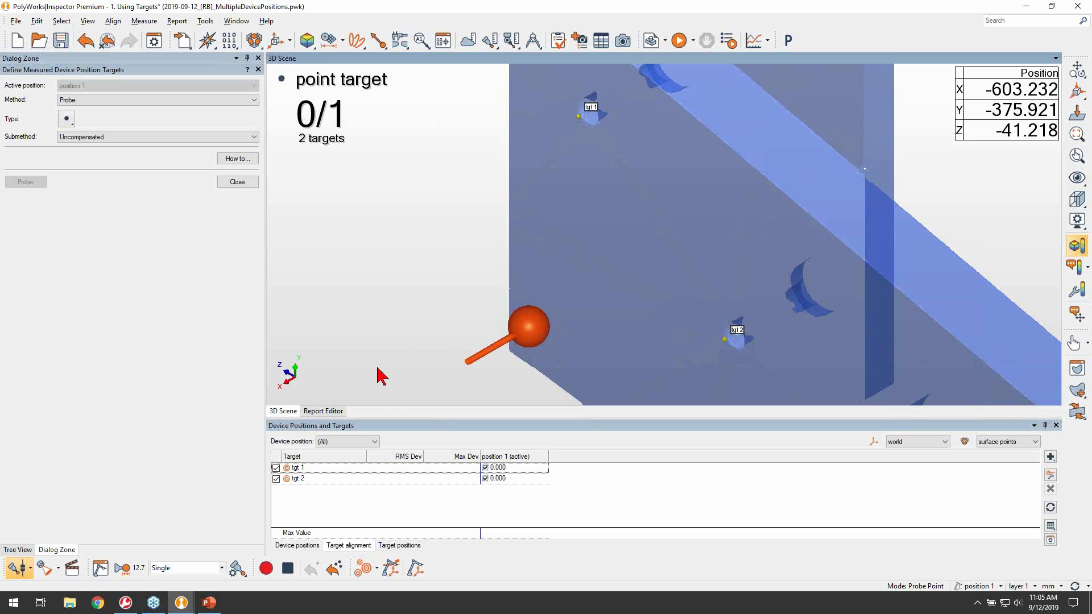
# Step: View the target hardware pictures in the report and return to the 3D scene
pyautogui.click(316, 411)
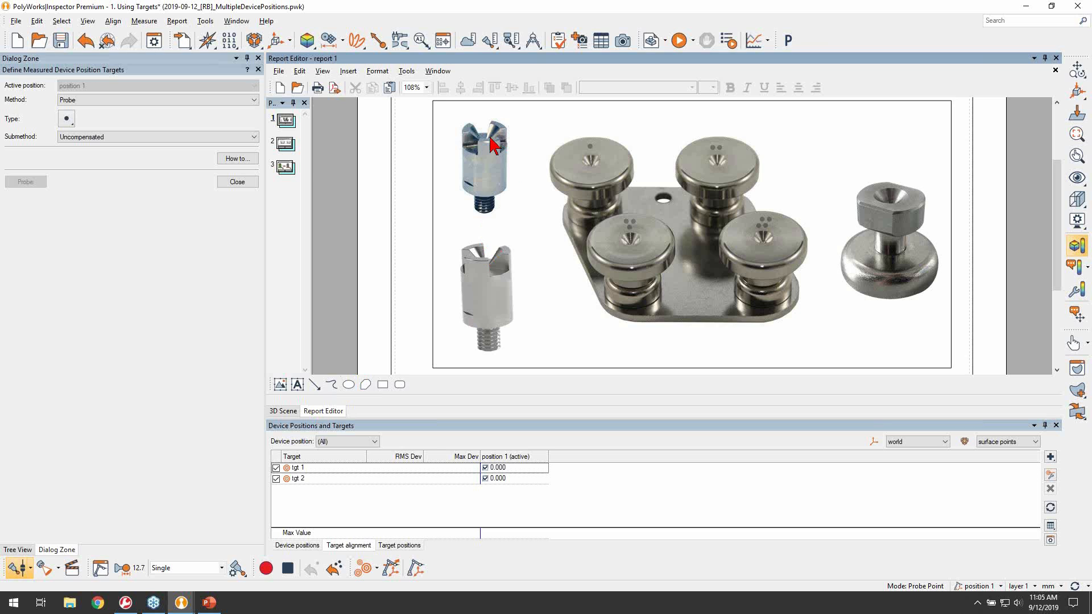
pyautogui.click(284, 410)
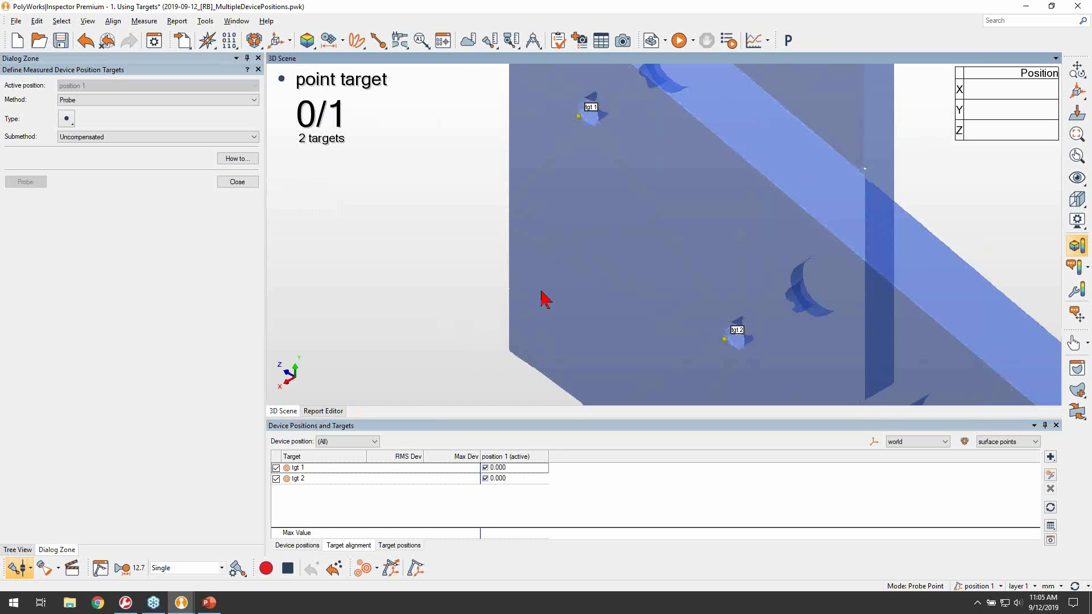
# Step: Probe two circle targets in the lower holes of two ribs and one sphere target on the upper edge of the rib between them
pyautogui.click(69, 119)
pyautogui.click(79, 149)
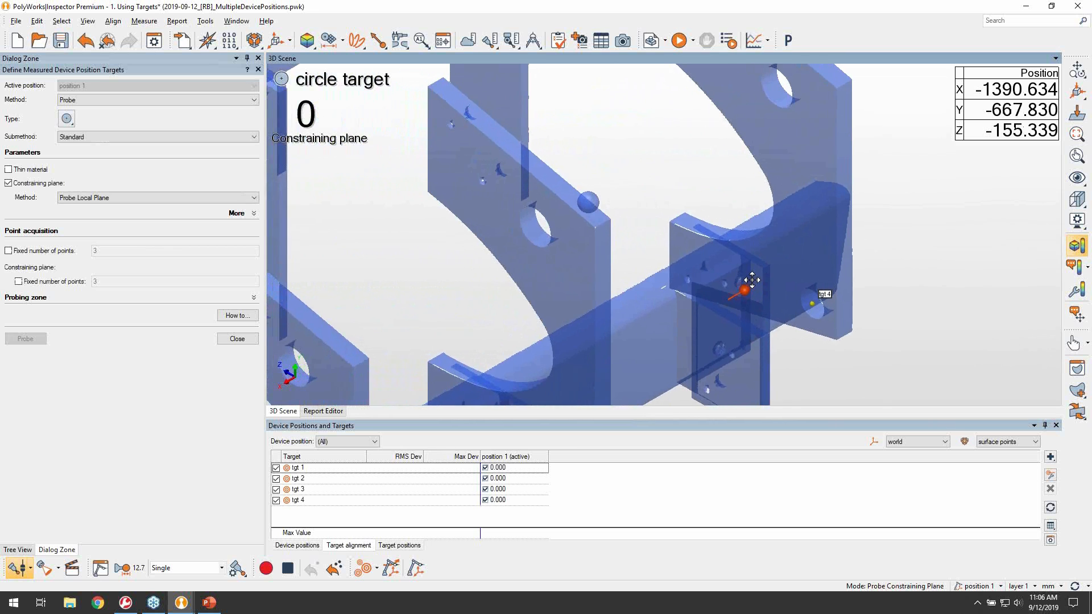
pyautogui.click(66, 119)
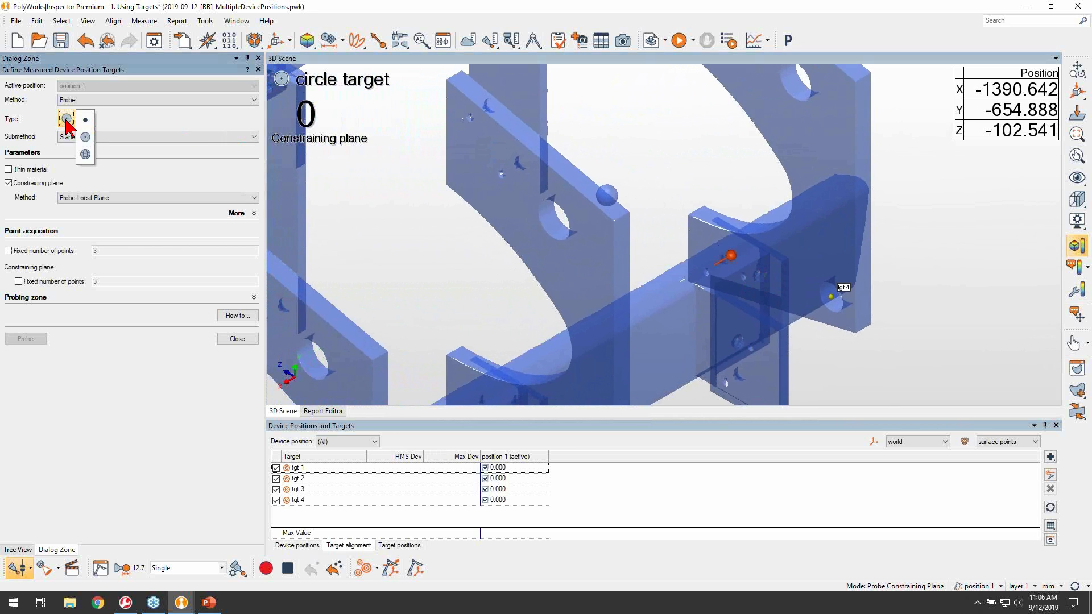
pyautogui.click(86, 154)
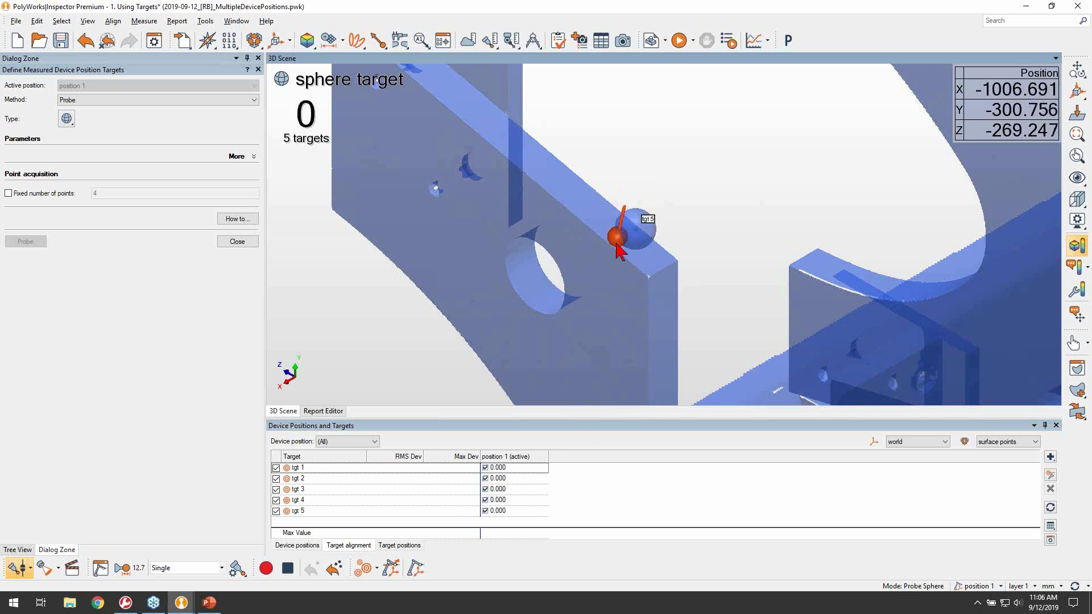
# Step: Examine how the five measured targets are distributed across the ribs of the jig
pyautogui.scroll(-6, 613, 190)
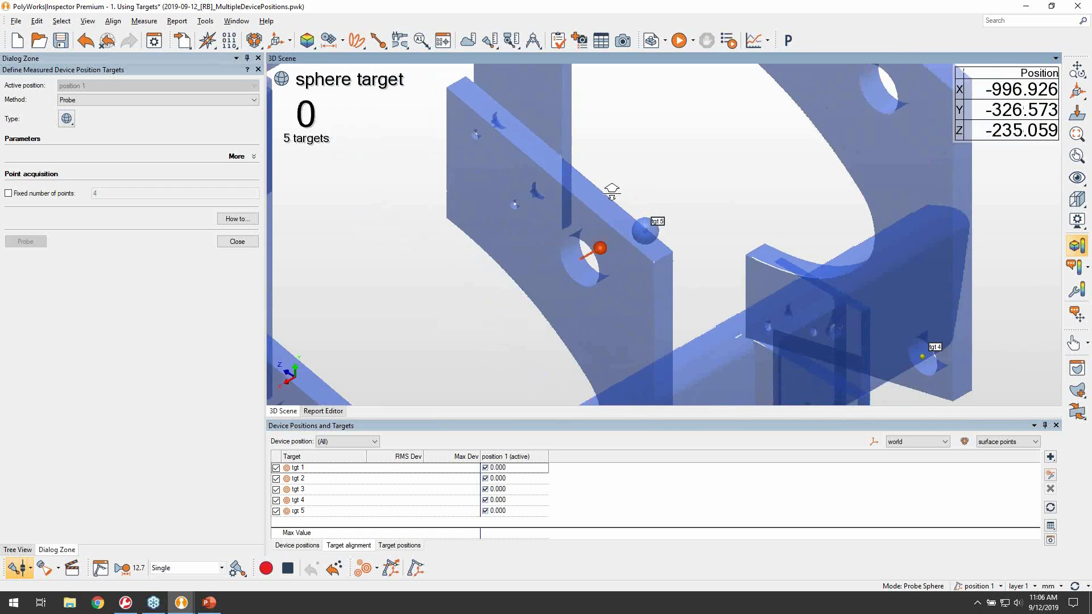
pyautogui.moveTo(599, 296); pyautogui.dragTo(594, 181, button='middle')
pyautogui.scroll(-1, 594, 181)
pyautogui.moveTo(594, 181); pyautogui.dragTo(595, 214, button='right')
pyautogui.moveTo(595, 213); pyautogui.dragTo(593, 165, button='middle')
pyautogui.moveTo(593, 165); pyautogui.dragTo(593, 217, button='right')
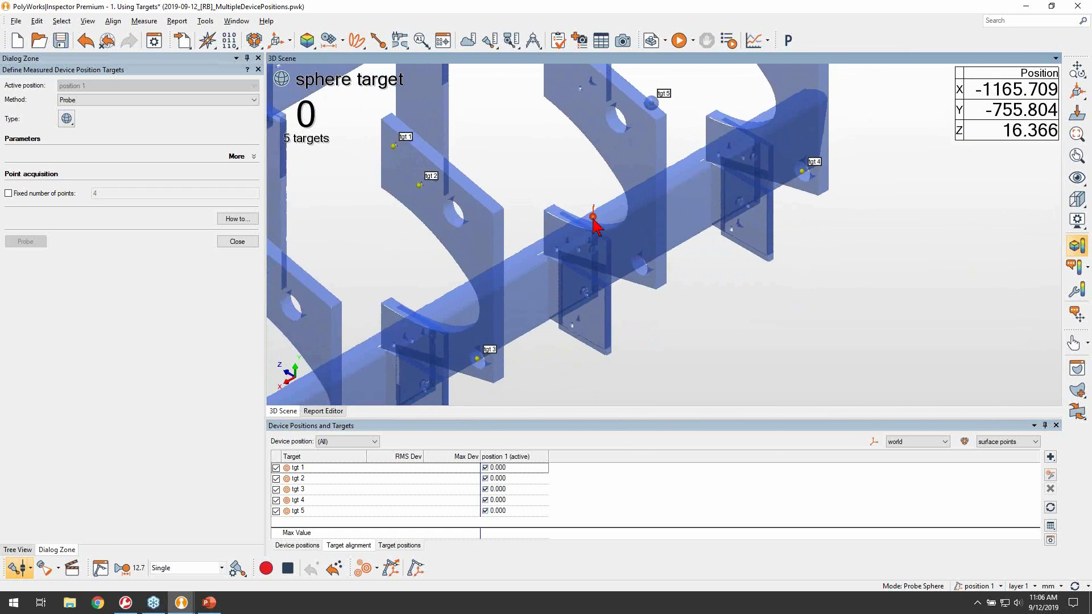
pyautogui.moveTo(593, 216); pyautogui.dragTo(600, 234, button='middle')
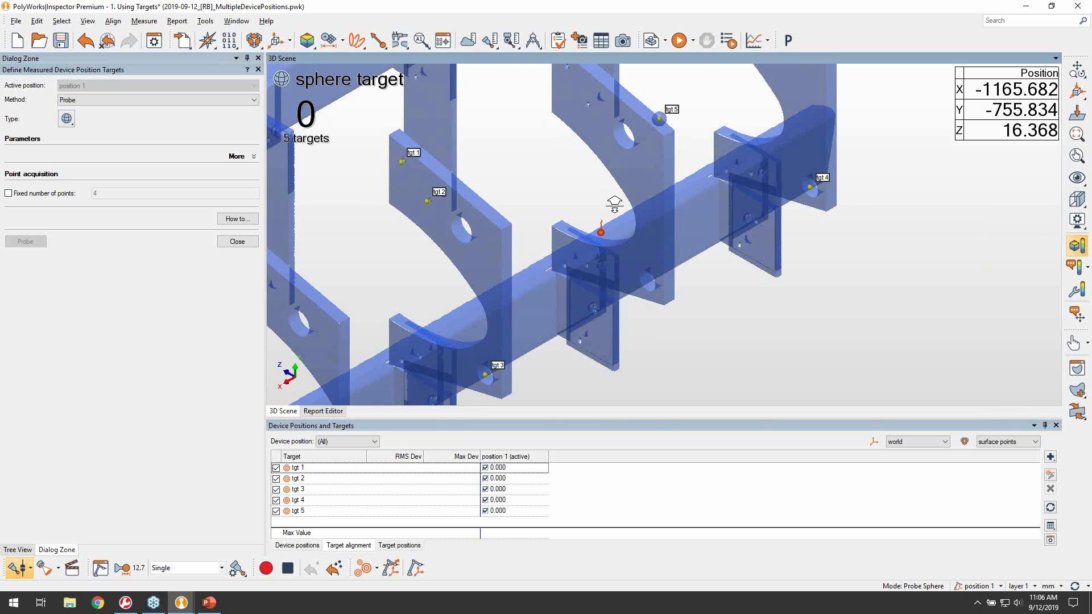
pyautogui.scroll(-3, 614, 204)
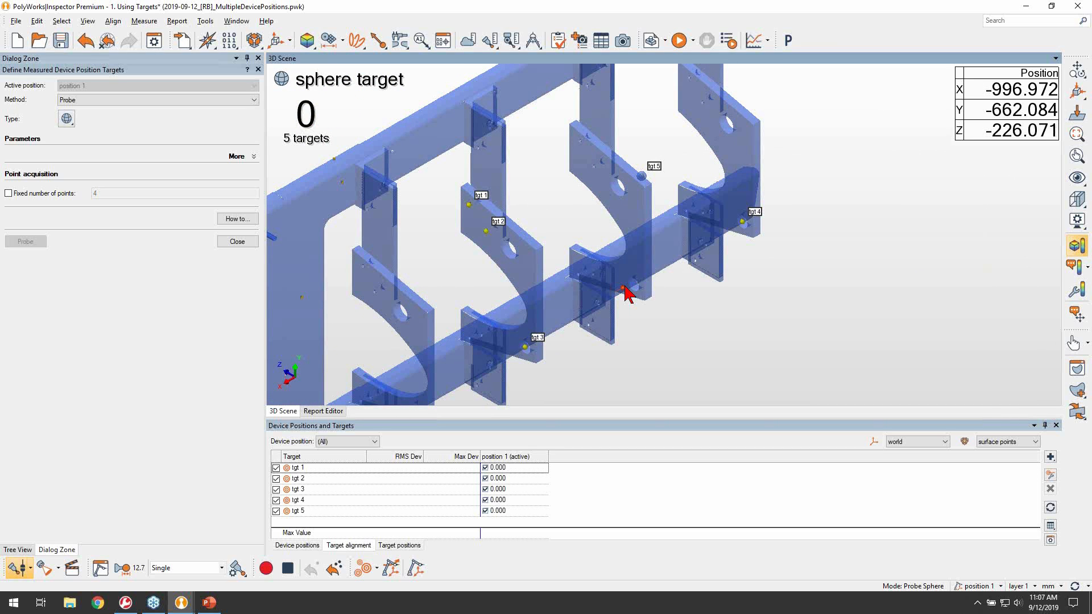
pyautogui.moveTo(643, 278); pyautogui.dragTo(641, 309, button='right')
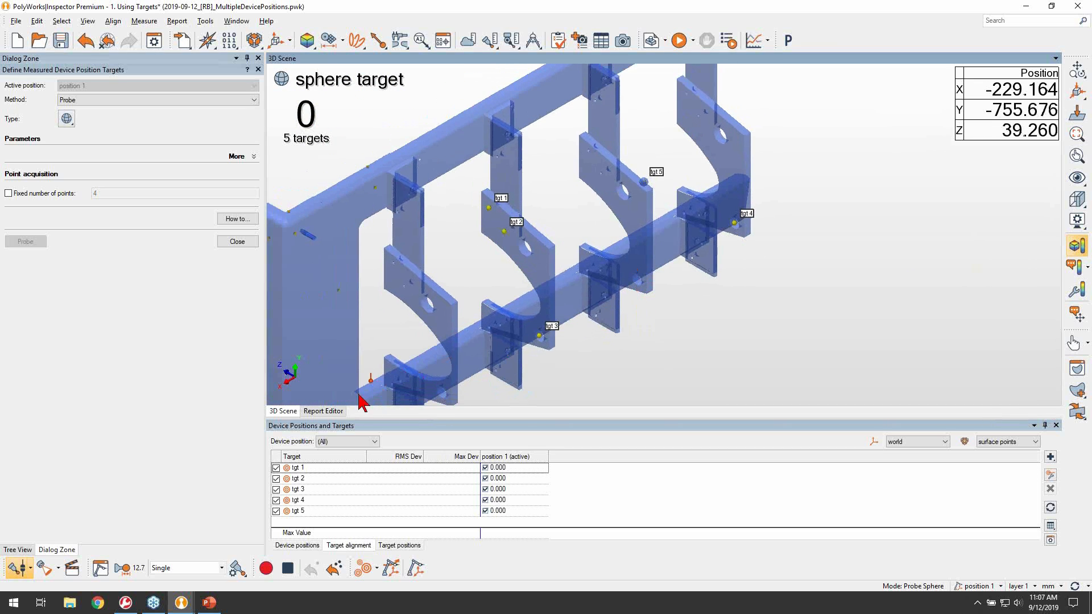
# Step: View report page 2 comparing small and large target volumes, and return to the 3D scene
pyautogui.click(341, 412)
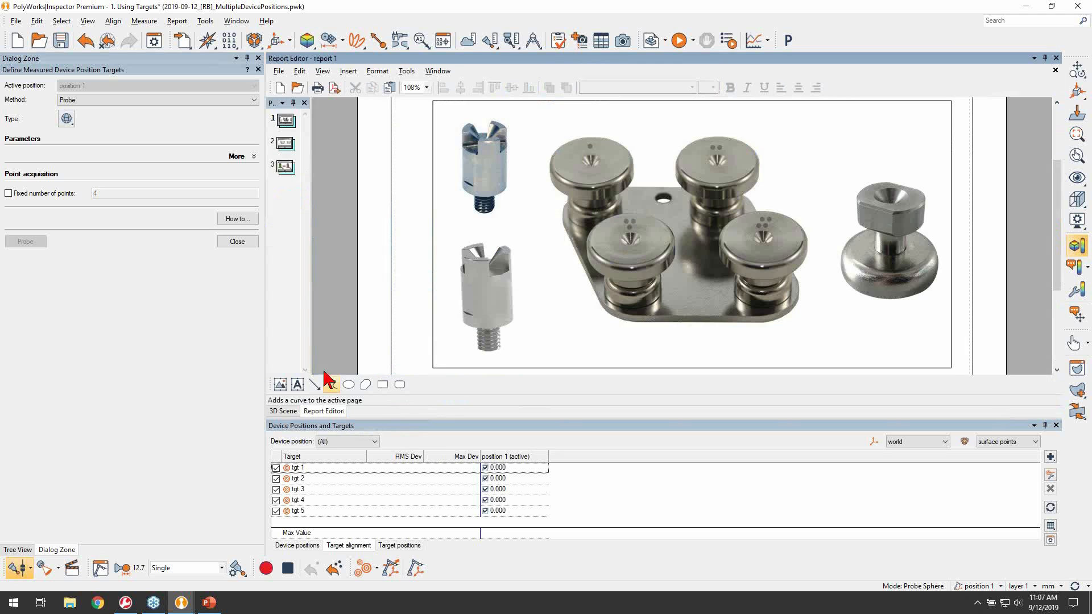
pyautogui.click(286, 145)
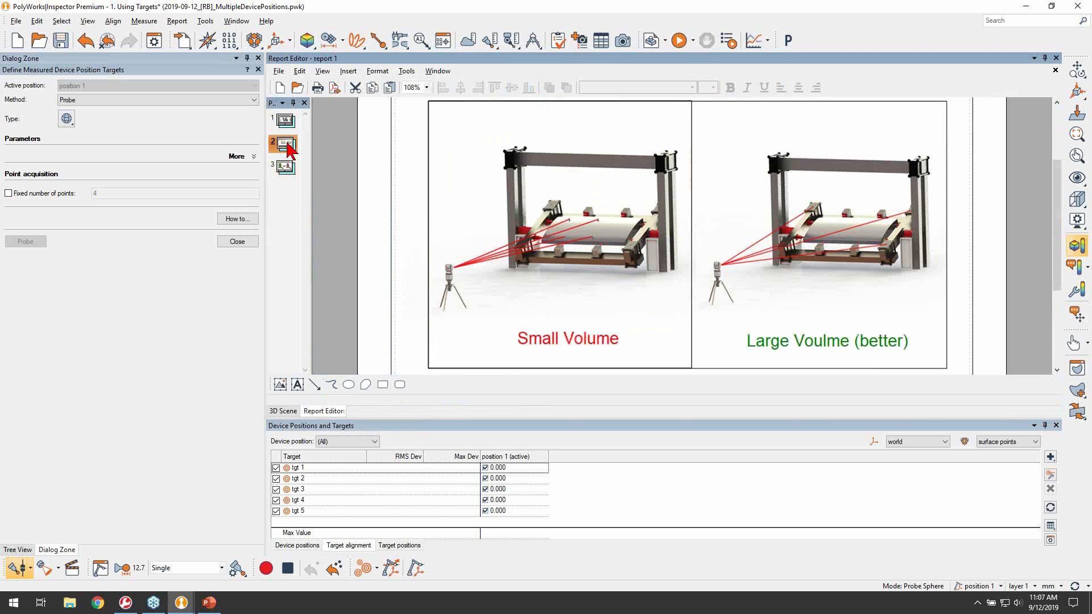
pyautogui.click(283, 411)
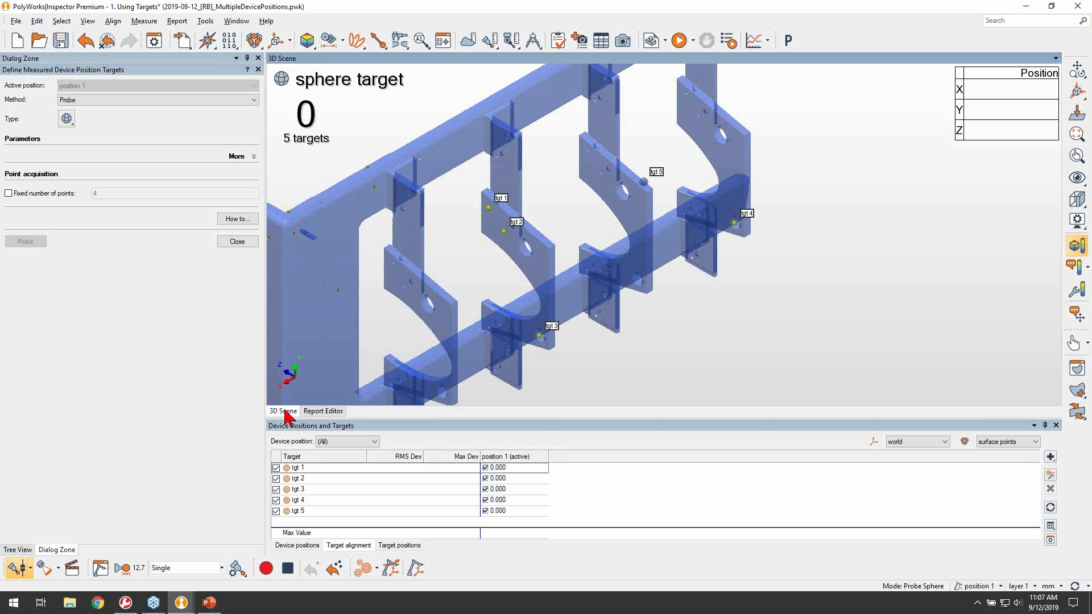
# Step: Finish the measured target definition and close the Device Positions and Targets pane
pyautogui.click(240, 243)
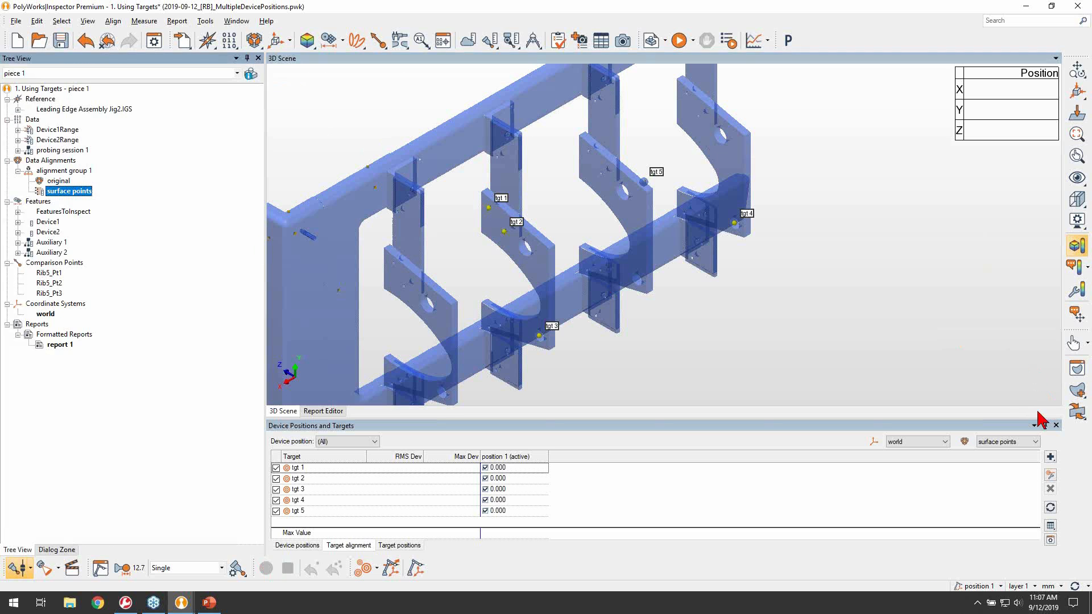
pyautogui.click(1056, 426)
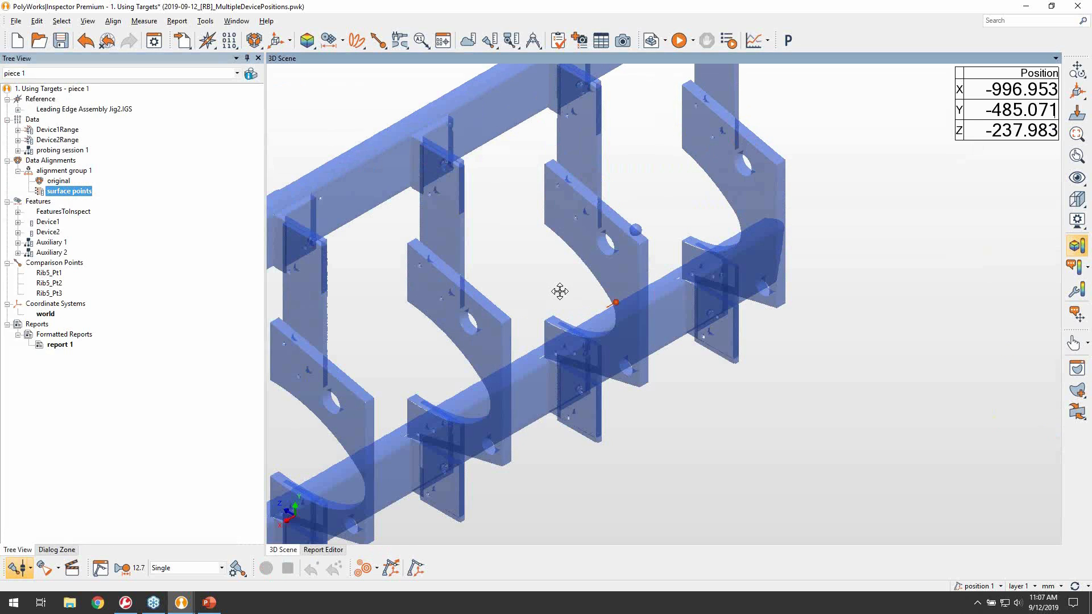
# Step: Probe the measured component of Front-Primary plane 1 with points spread across the jig's front face
pyautogui.moveTo(559, 291); pyautogui.dragTo(637, 266, button='middle')
pyautogui.moveTo(500, 295); pyautogui.dragTo(550, 244, button='middle')
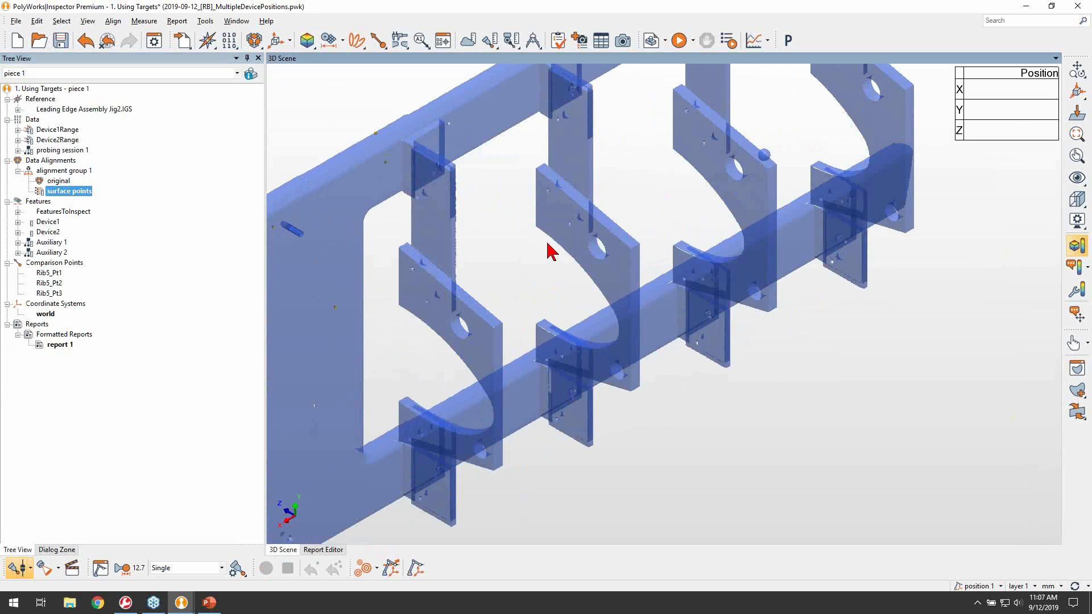
pyautogui.click(18, 212)
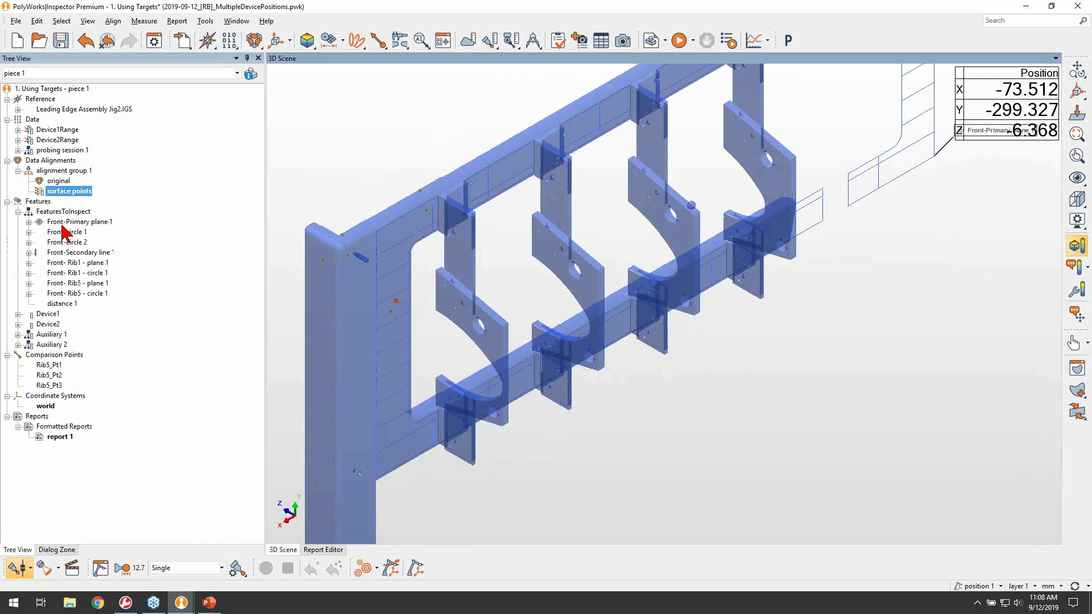
pyautogui.rightClick(61, 224)
pyautogui.click(111, 268)
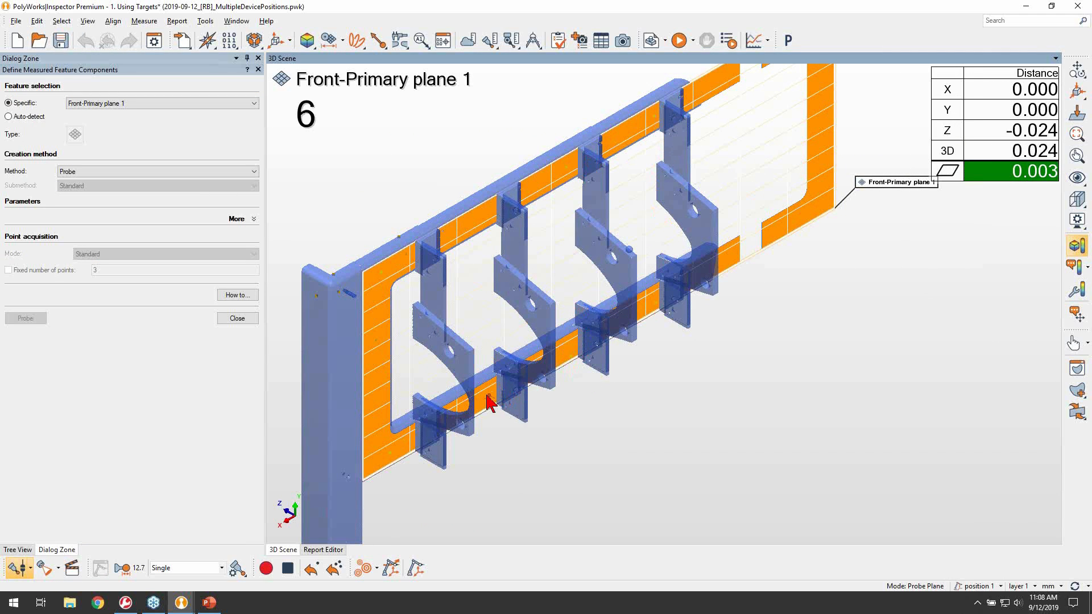
pyautogui.rightClick(476, 214)
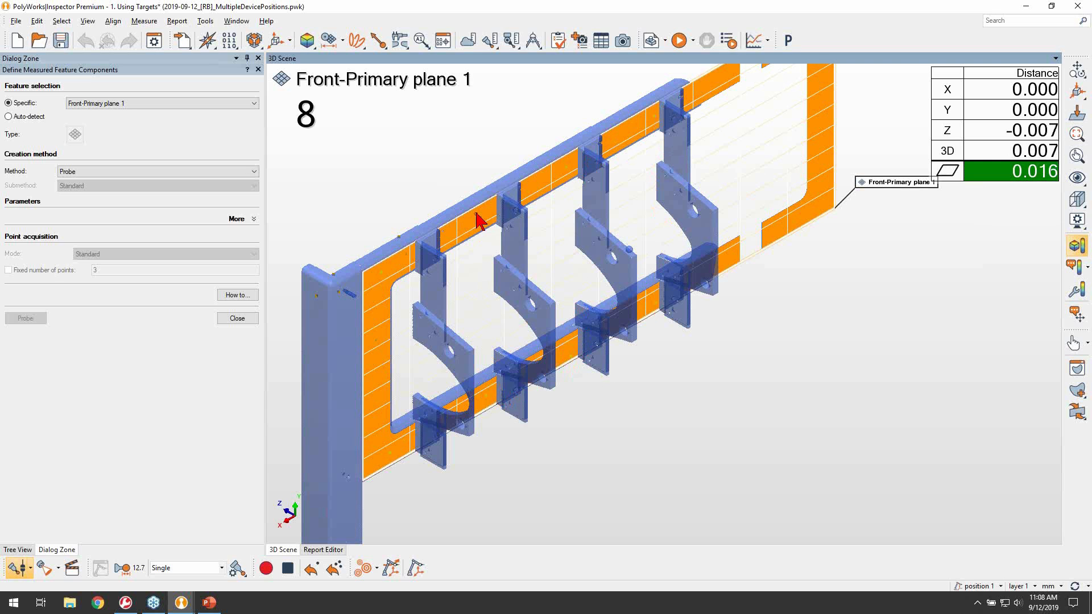
pyautogui.click(238, 318)
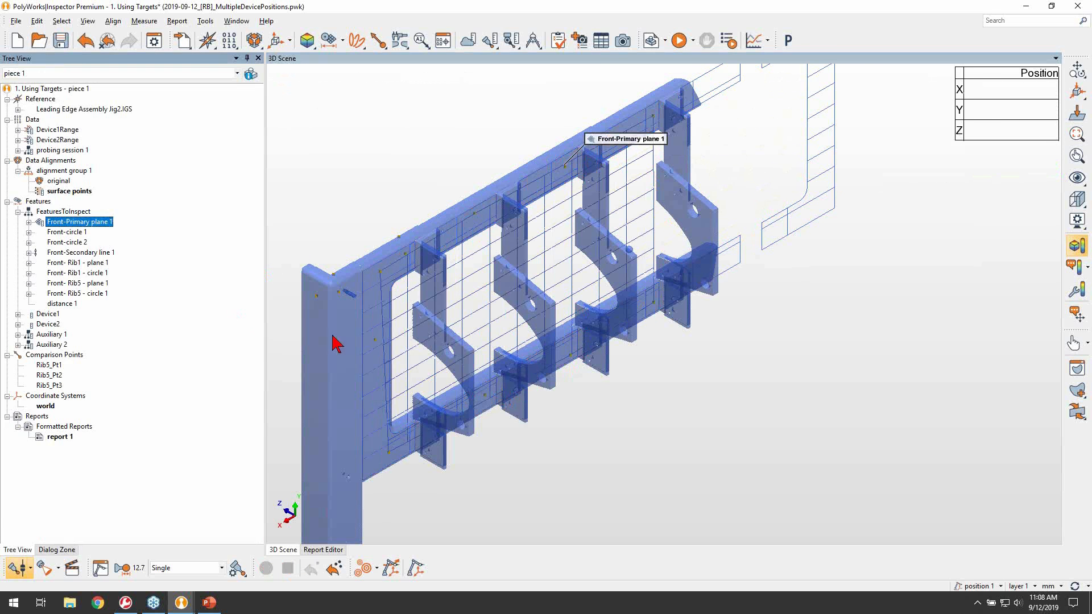
# Step: Display Front-circle 1, Front- Rib1 - plane 1 and Front- Rib1 - circle 1 in the 3D scene
pyautogui.moveTo(494, 266); pyautogui.dragTo(485, 227, button='middle')
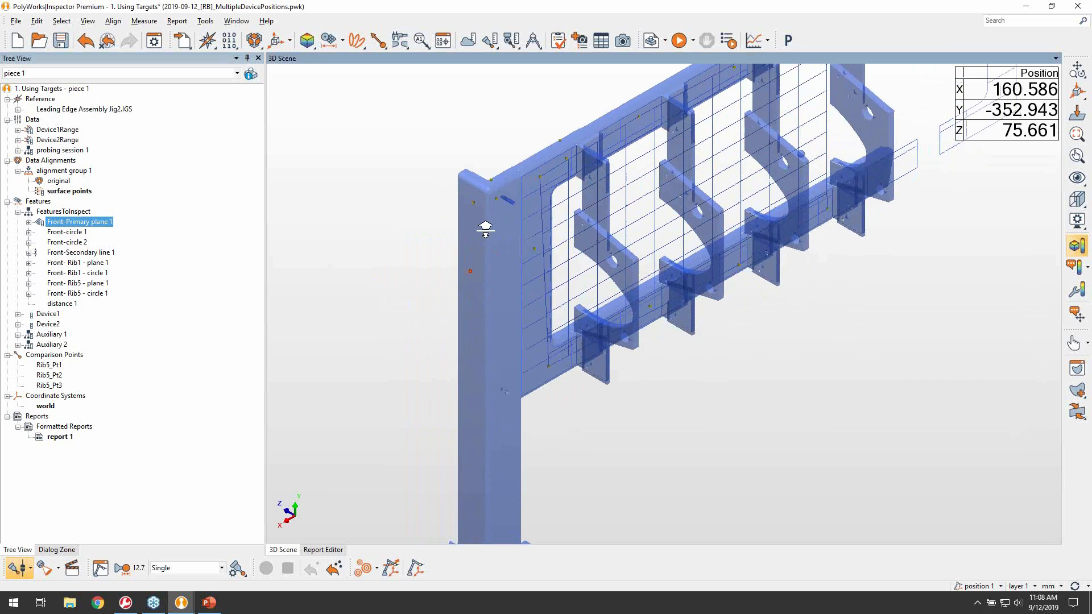
pyautogui.scroll(2, 485, 227)
pyautogui.middleClick(78, 232)
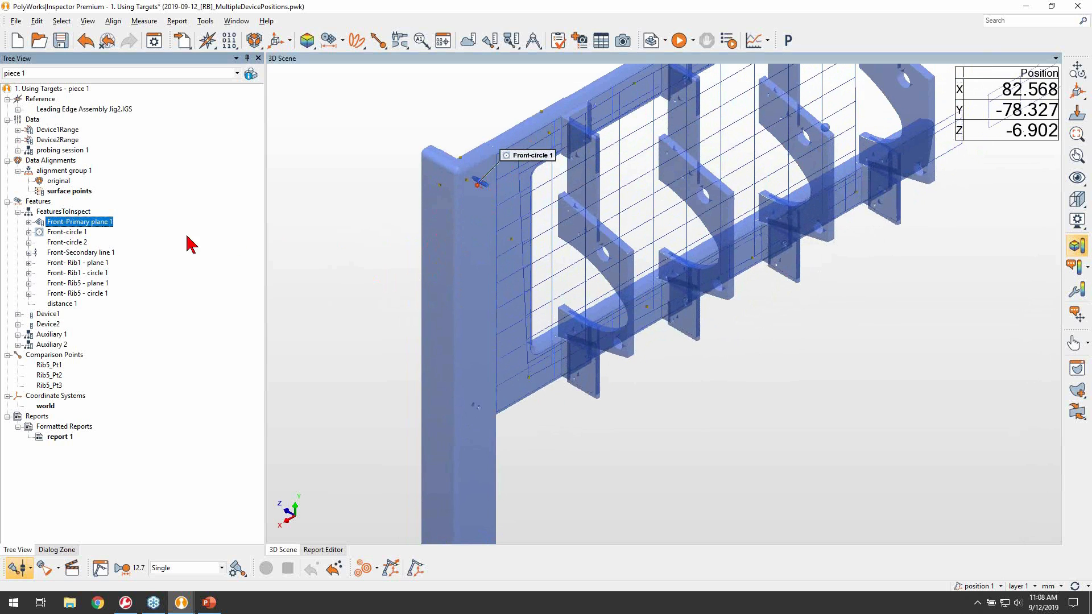
pyautogui.middleClick(99, 264)
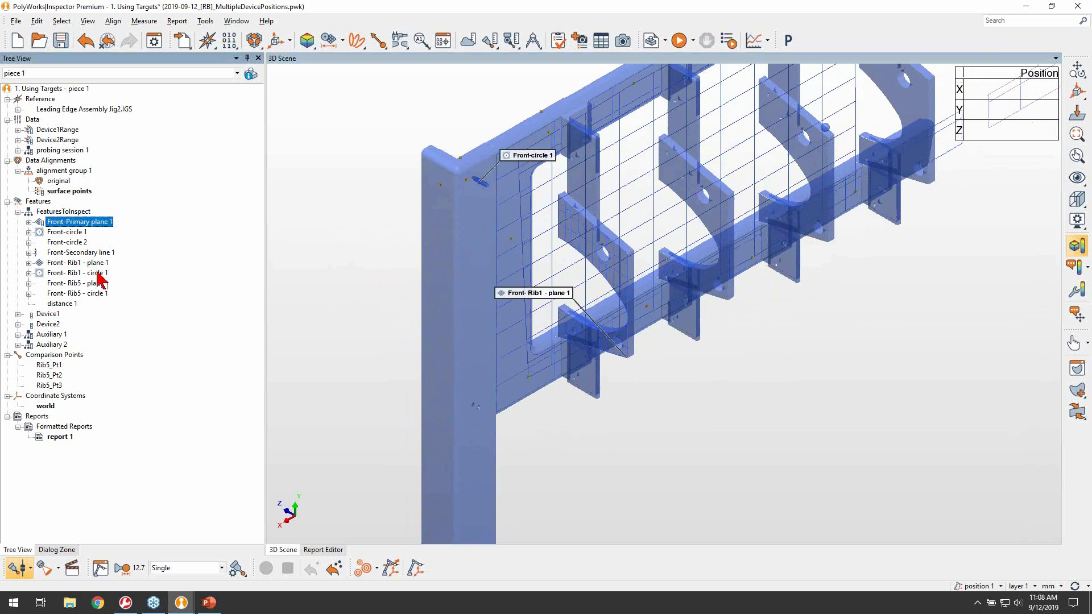
pyautogui.middleClick(100, 275)
# Step: Probe the measured components of Front-circle 1, Front- Rib1 - plane 1 and Front- Rib1 - circle 1 as one group
pyautogui.click(86, 233)
pyautogui.keyDown('ctrl'); pyautogui.click(93, 264); pyautogui.keyUp('ctrl')
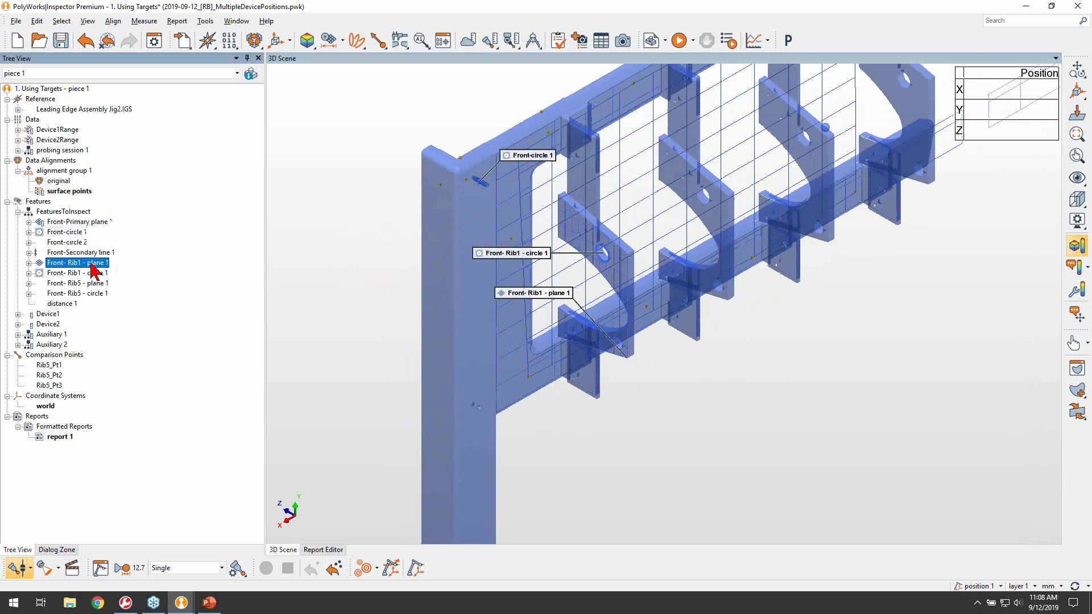
pyautogui.keyDown('ctrl'); pyautogui.click(92, 273); pyautogui.keyUp('ctrl')
pyautogui.rightClick(92, 274)
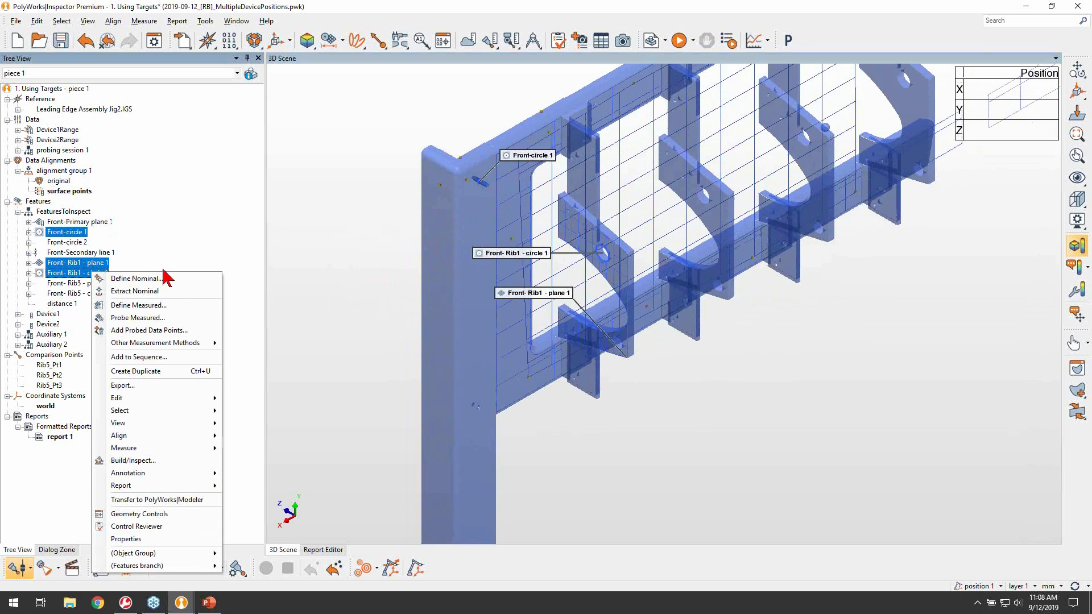
pyautogui.click(165, 318)
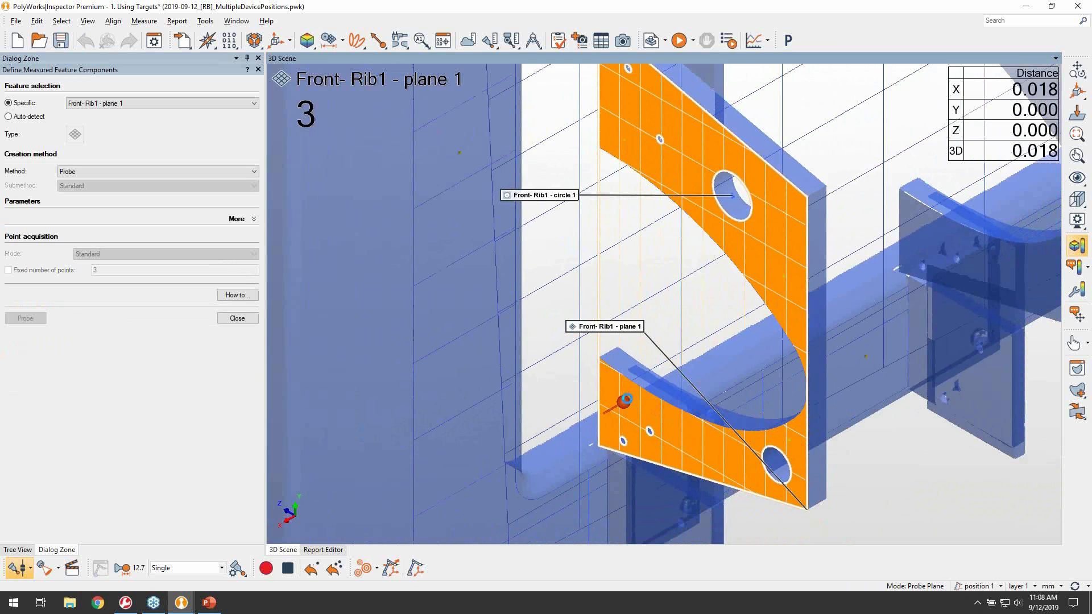
pyautogui.click(623, 402)
pyautogui.rightClick(729, 189)
pyautogui.click(727, 183)
pyautogui.click(734, 199)
pyautogui.click(741, 212)
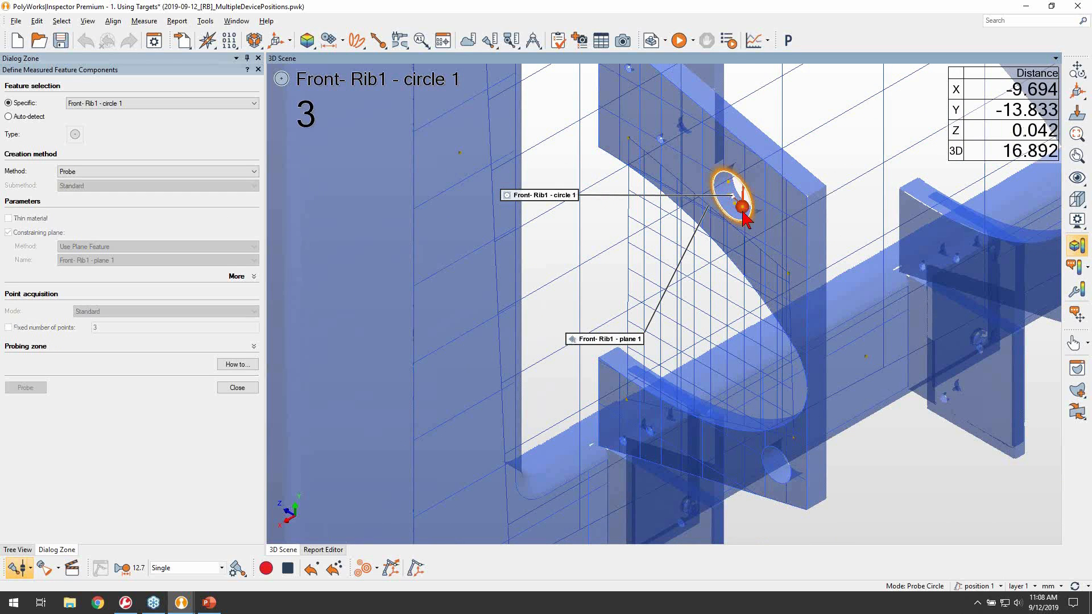
pyautogui.click(742, 212)
pyautogui.rightClick(743, 212)
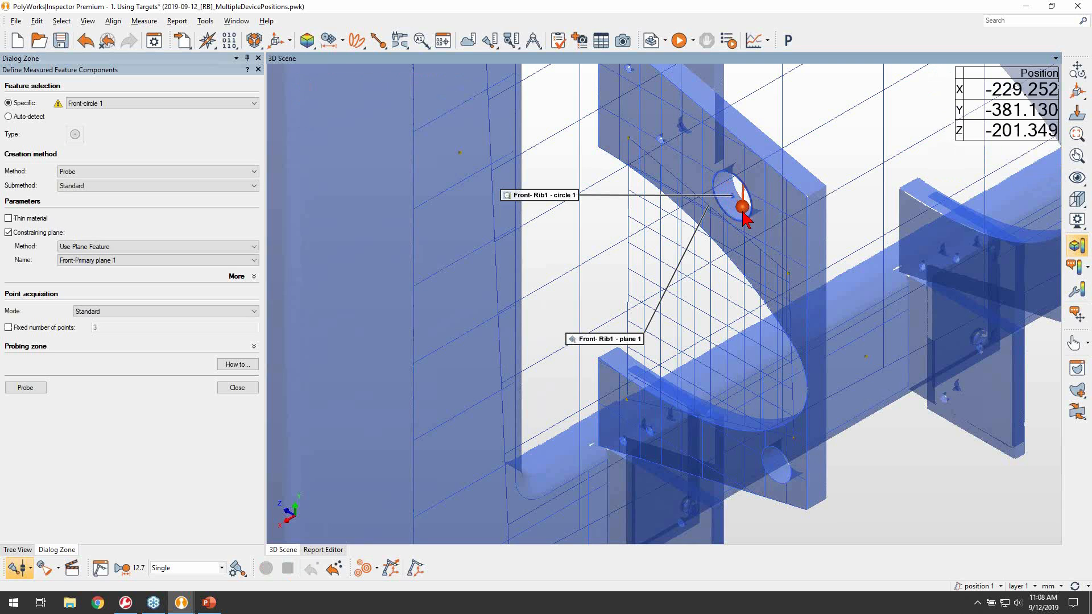
pyautogui.click(245, 389)
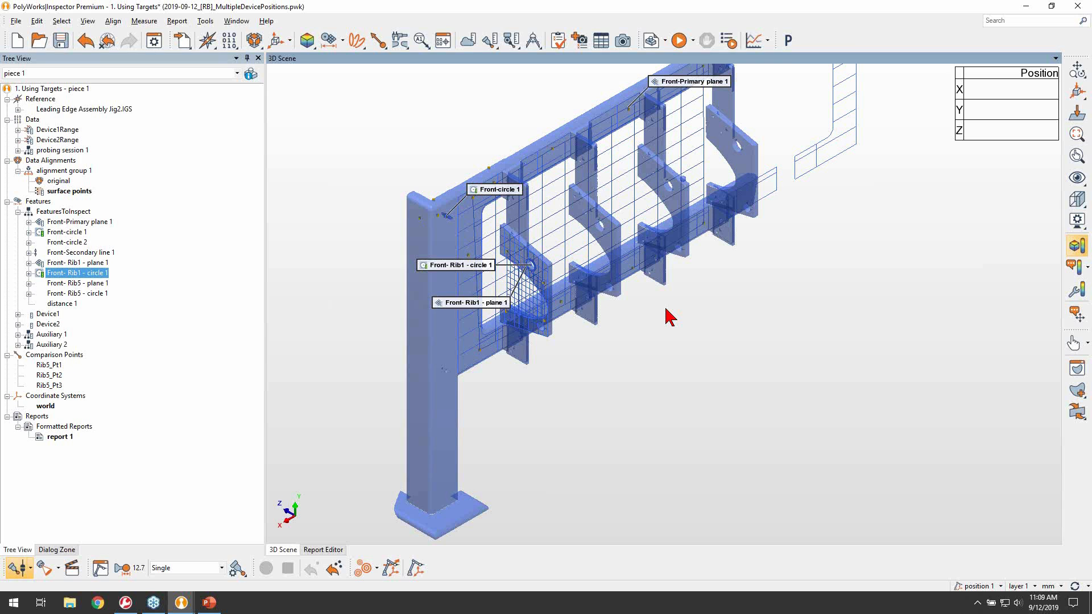
# Step: Move the device to a new position named position 2, using the Targets alignment method, to reach the jig's second half
pyautogui.moveTo(711, 275); pyautogui.dragTo(733, 326, button='right')
pyautogui.moveTo(735, 326); pyautogui.dragTo(728, 354, button='middle')
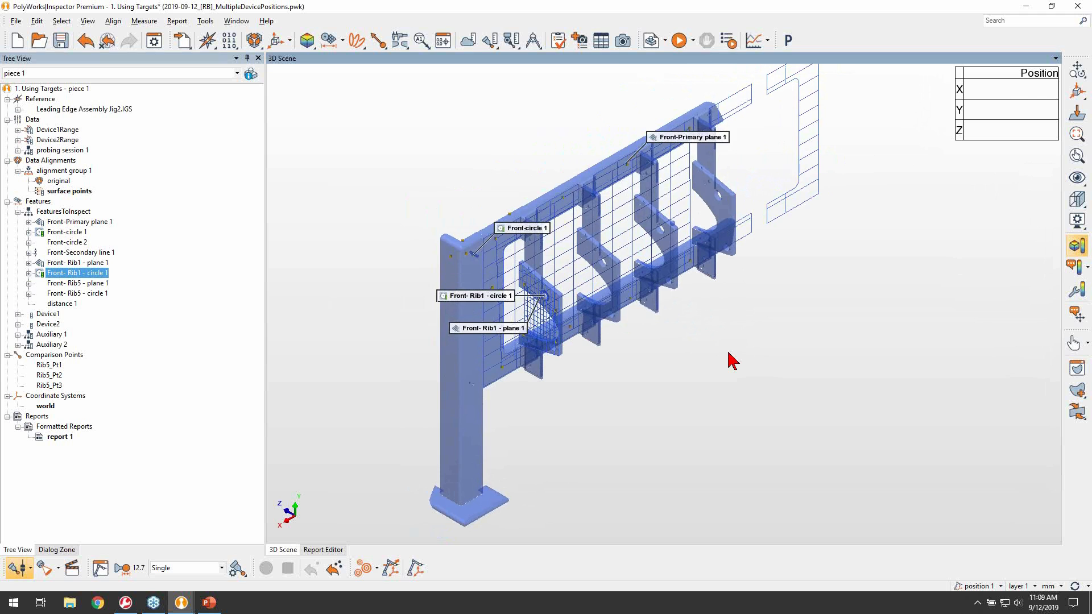
pyautogui.moveTo(294, 521)
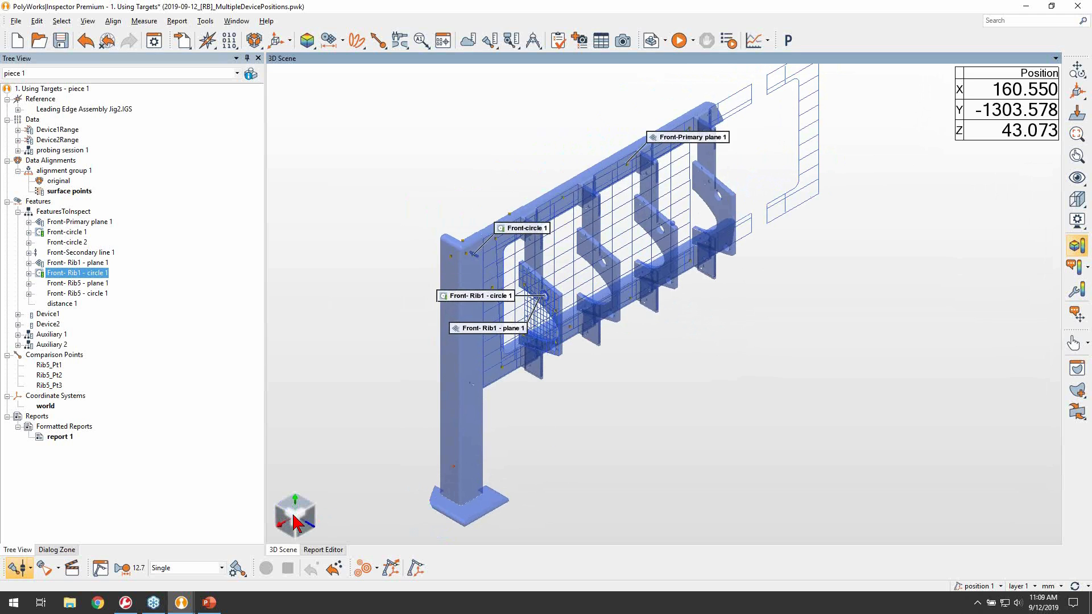
pyautogui.click(295, 521)
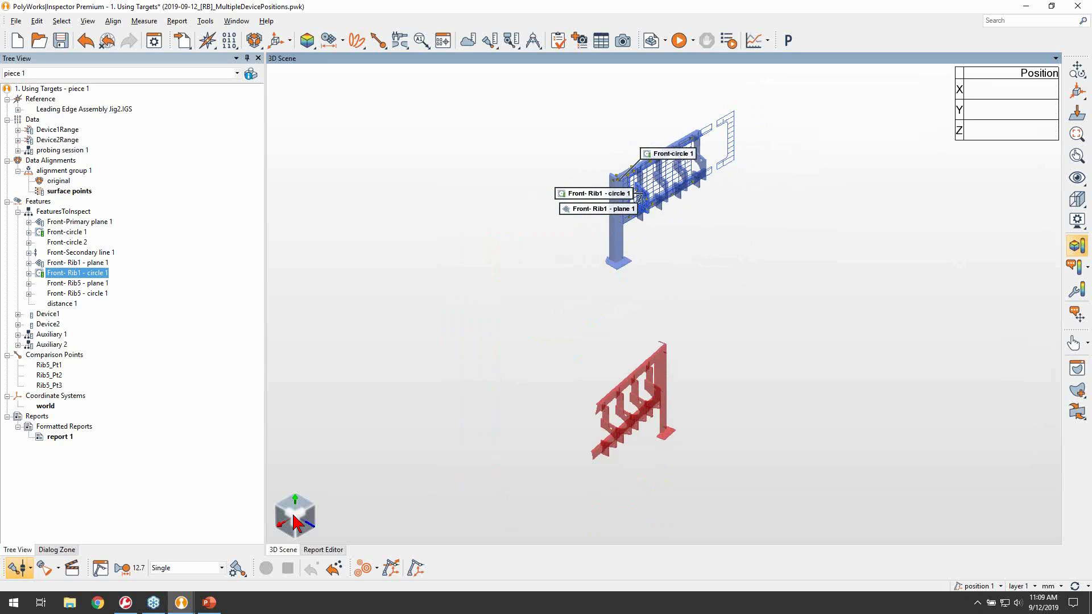
pyautogui.moveTo(546, 314); pyautogui.dragTo(738, 478)
pyautogui.moveTo(715, 487); pyautogui.dragTo(715, 371, button='right')
pyautogui.moveTo(719, 370); pyautogui.dragTo(715, 329, button='middle')
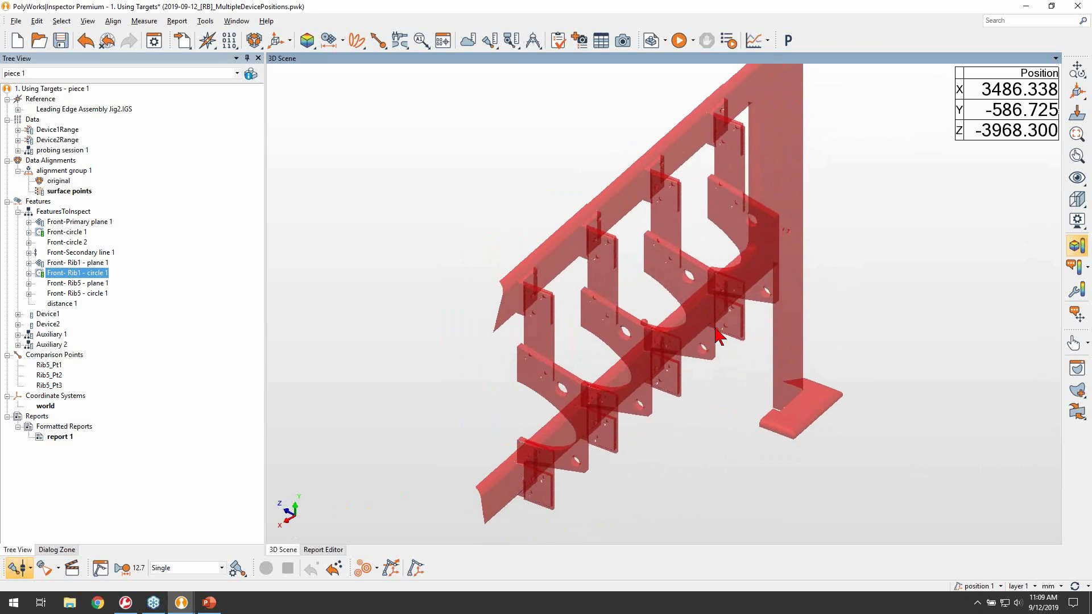
pyautogui.click(391, 567)
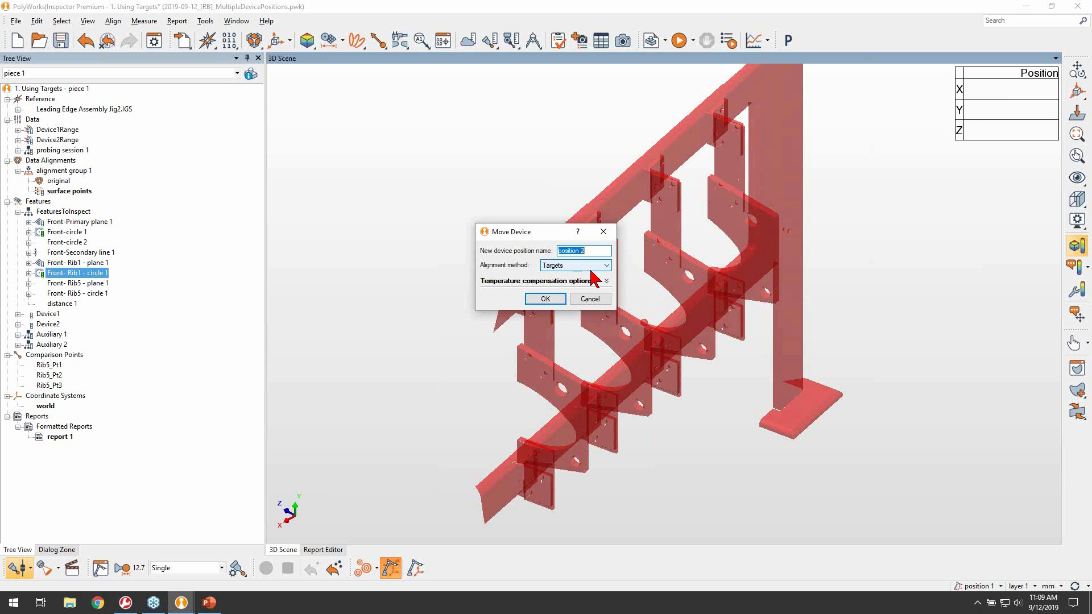
pyautogui.click(546, 298)
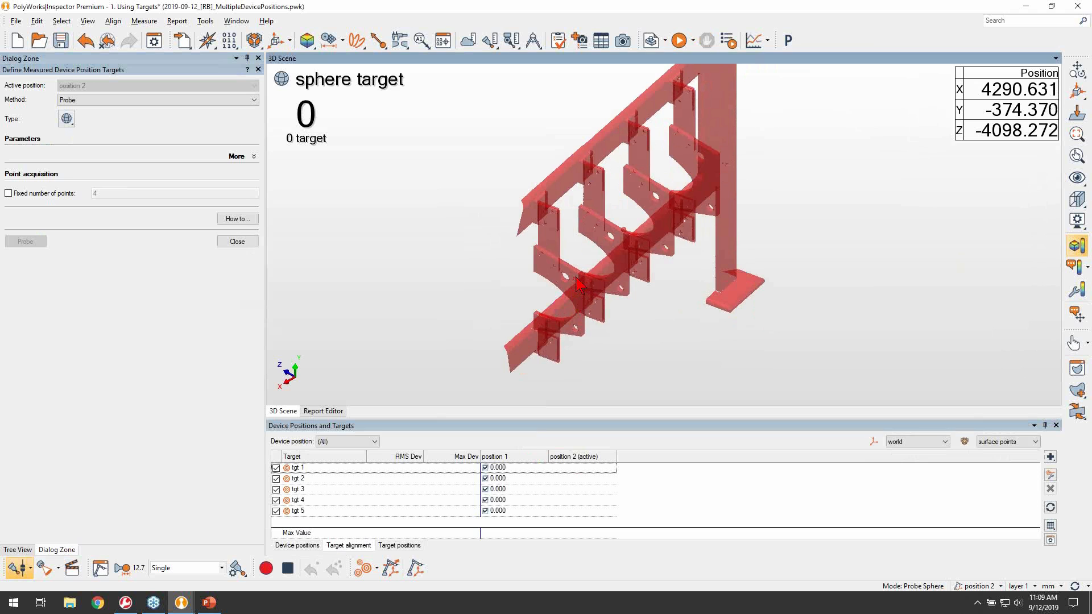
# Step: Probe sphere target tgt 5 and uncompensated point targets tgt 1 and tgt 2 from position 2, and hide the Device1Range data
pyautogui.scroll(5, 620, 239)
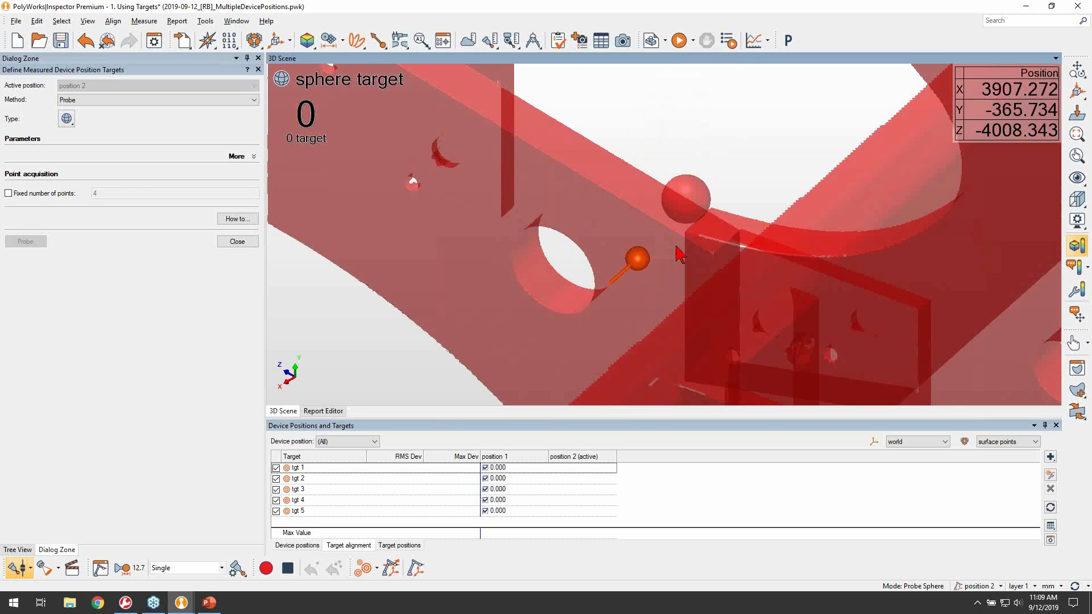
pyautogui.scroll(1, 682, 249)
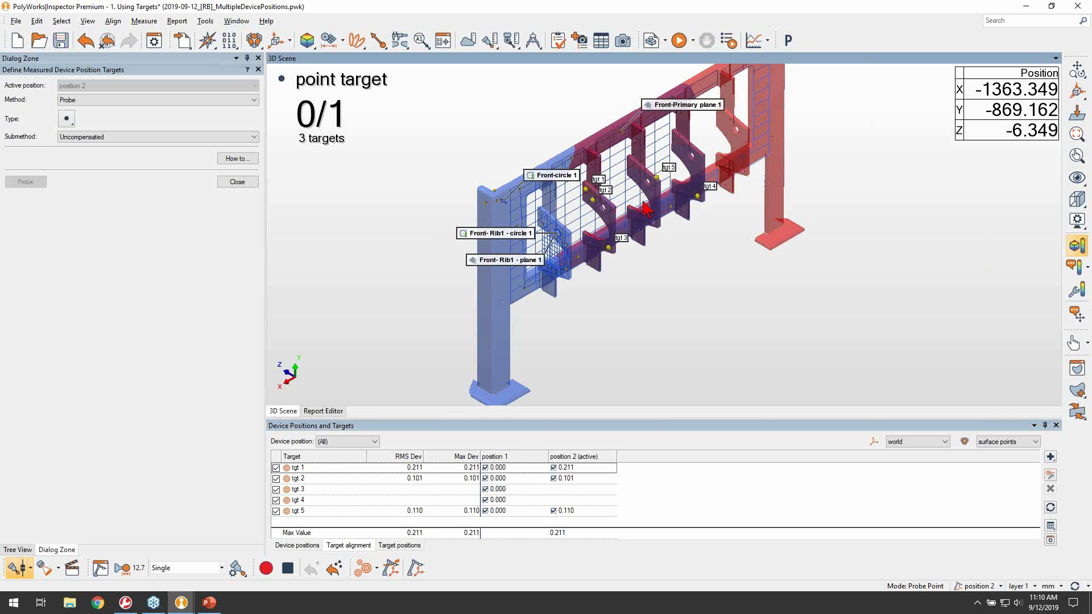
pyautogui.click(10, 548)
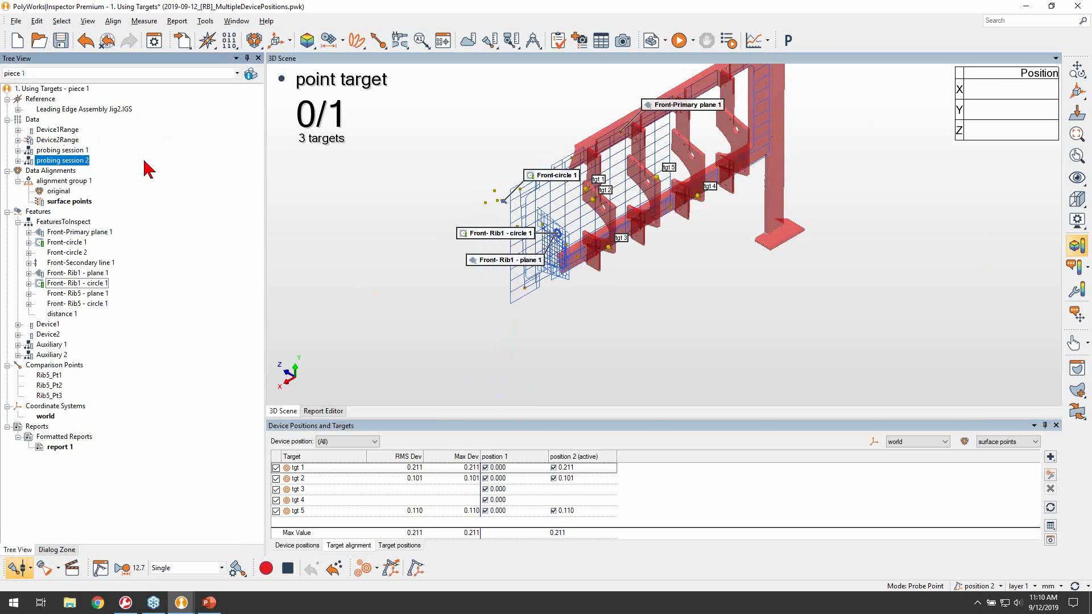
pyautogui.click(73, 549)
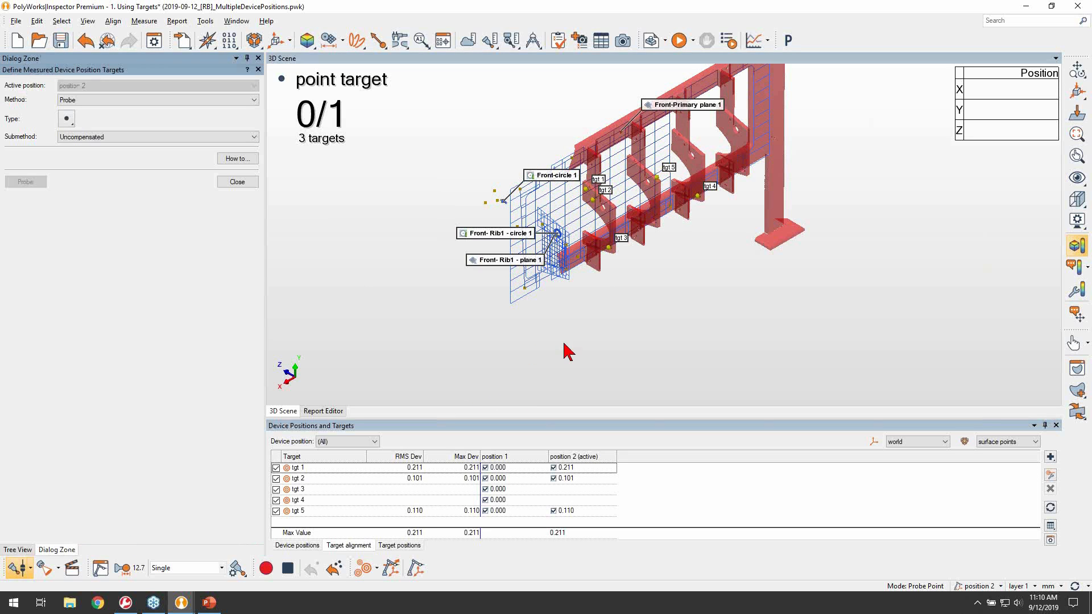
# Step: Probe the lower rib hole at tgt 4 as a circle target with a locally probed constraining plane
pyautogui.scroll(10, 729, 220)
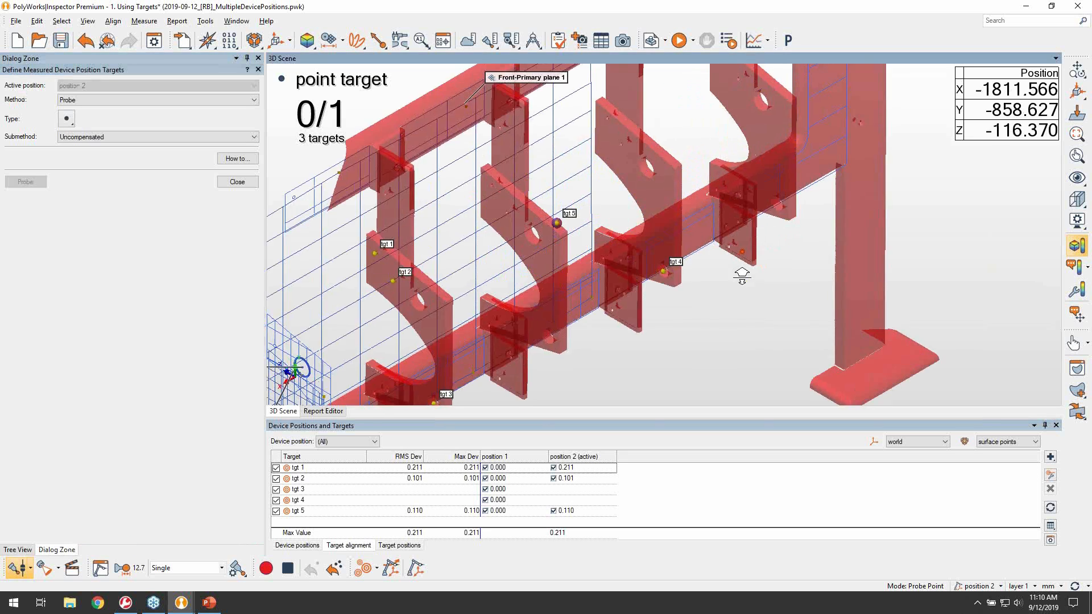
pyautogui.moveTo(661, 189); pyautogui.dragTo(660, 181, button='right')
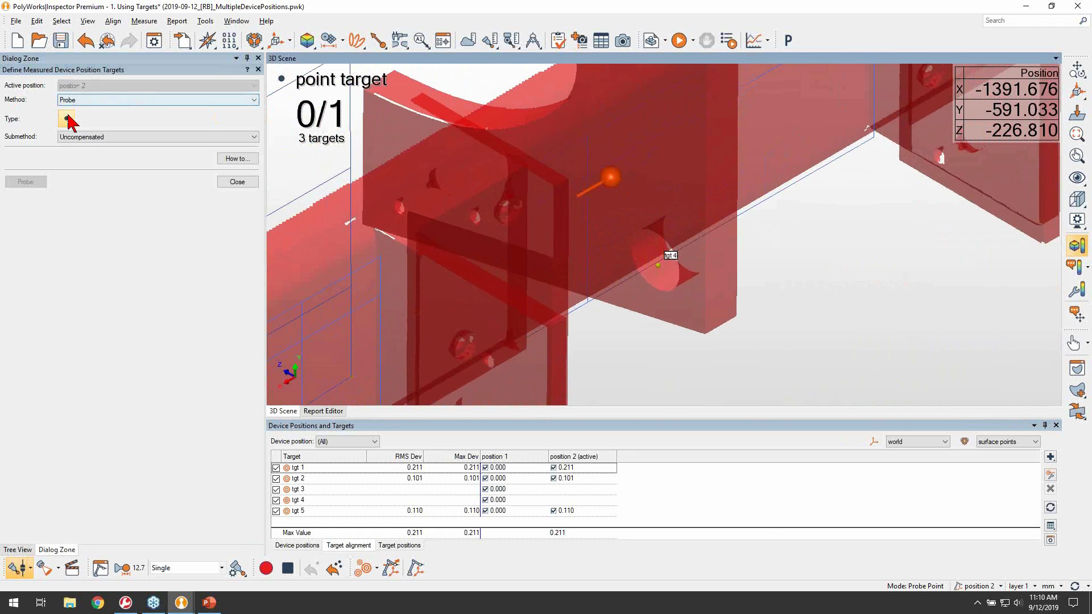
pyautogui.click(66, 117)
pyautogui.click(84, 139)
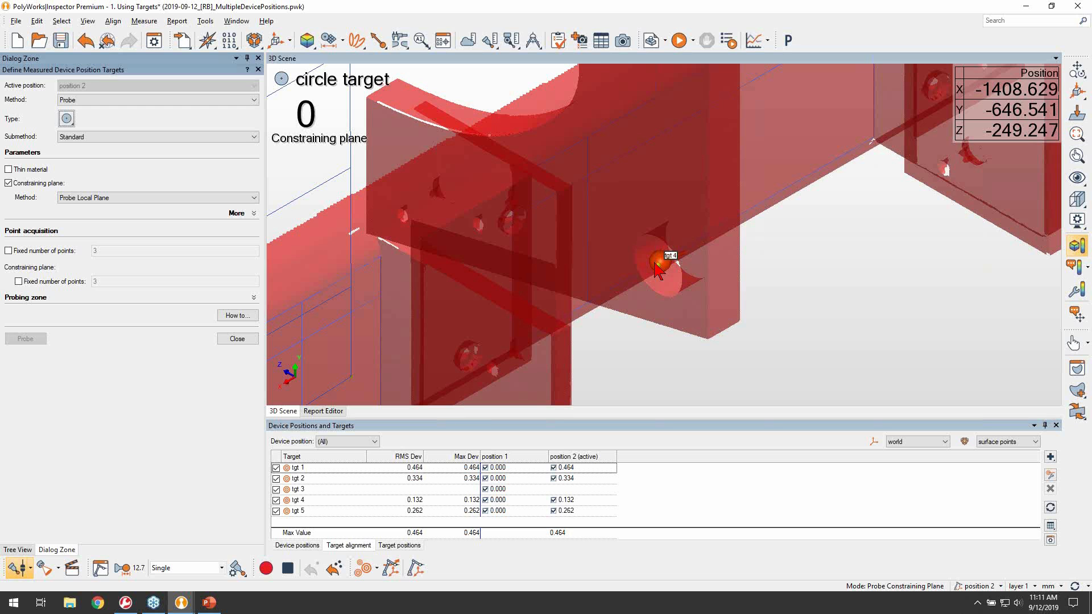
# Step: Examine the position 2 alignment deviations of tgt 1, tgt 2, tgt 4 and tgt 5
pyautogui.moveTo(739, 159); pyautogui.dragTo(666, 259, button='right')
pyautogui.moveTo(665, 257); pyautogui.dragTo(716, 213, button='middle')
pyautogui.moveTo(702, 170); pyautogui.dragTo(690, 229, button='right')
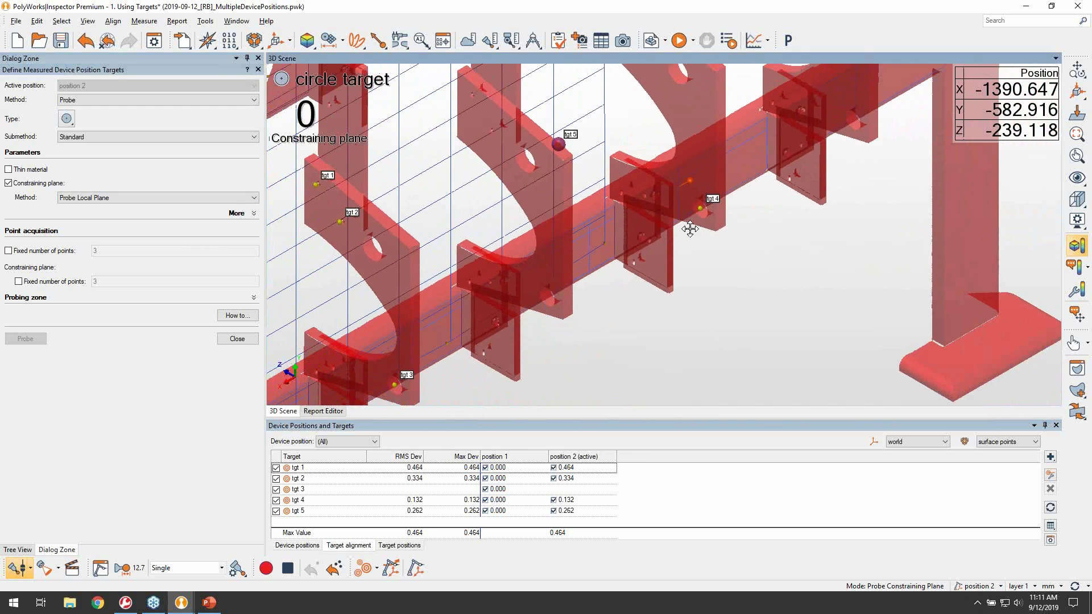
pyautogui.moveTo(690, 230); pyautogui.dragTo(696, 224, button='middle')
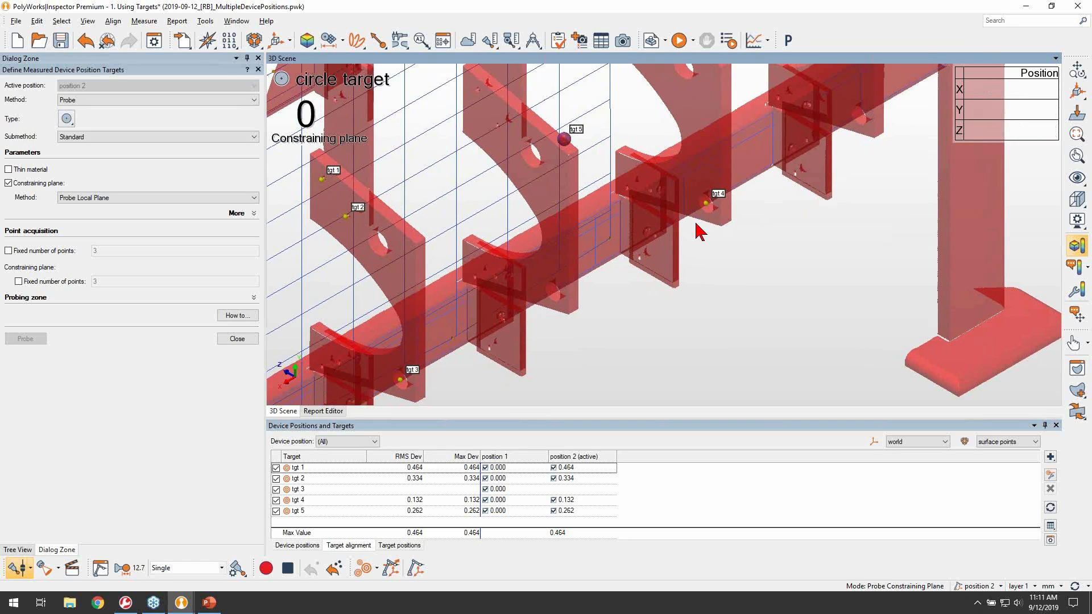
pyautogui.click(585, 467)
pyautogui.click(582, 479)
pyautogui.click(583, 500)
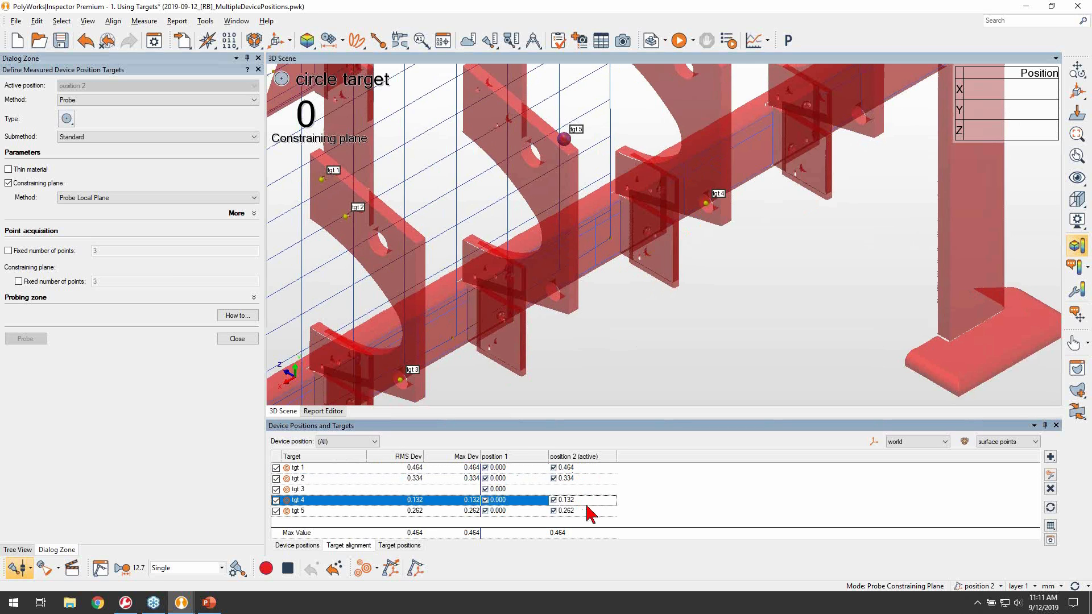
pyautogui.click(587, 510)
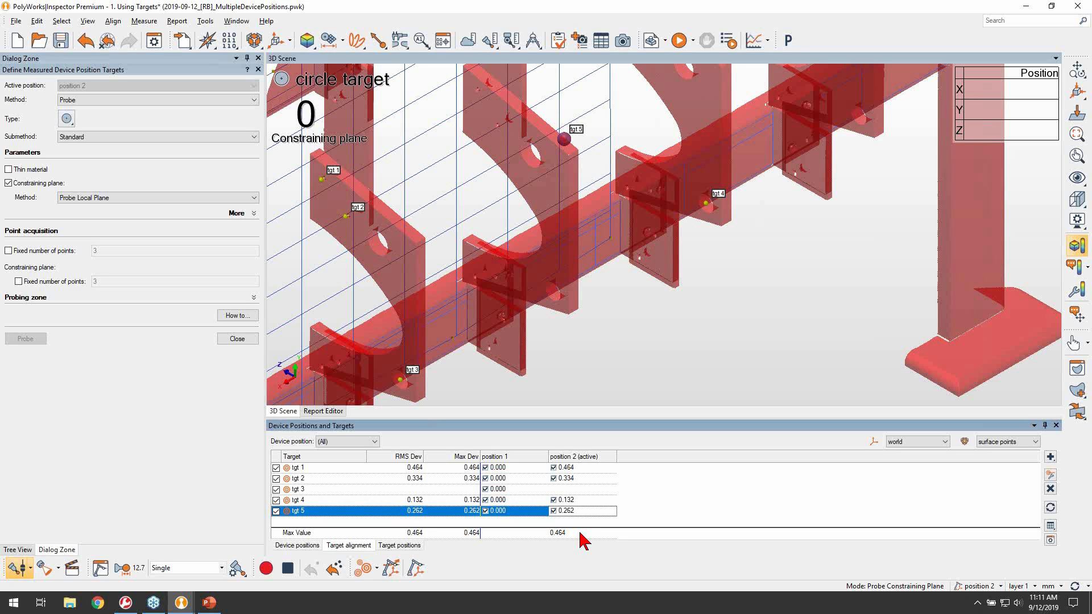
# Step: Test the position 2 alignment without tgt 2, restore it and exclude tgt 1 instead, finishing the target definition
pyautogui.click(554, 479)
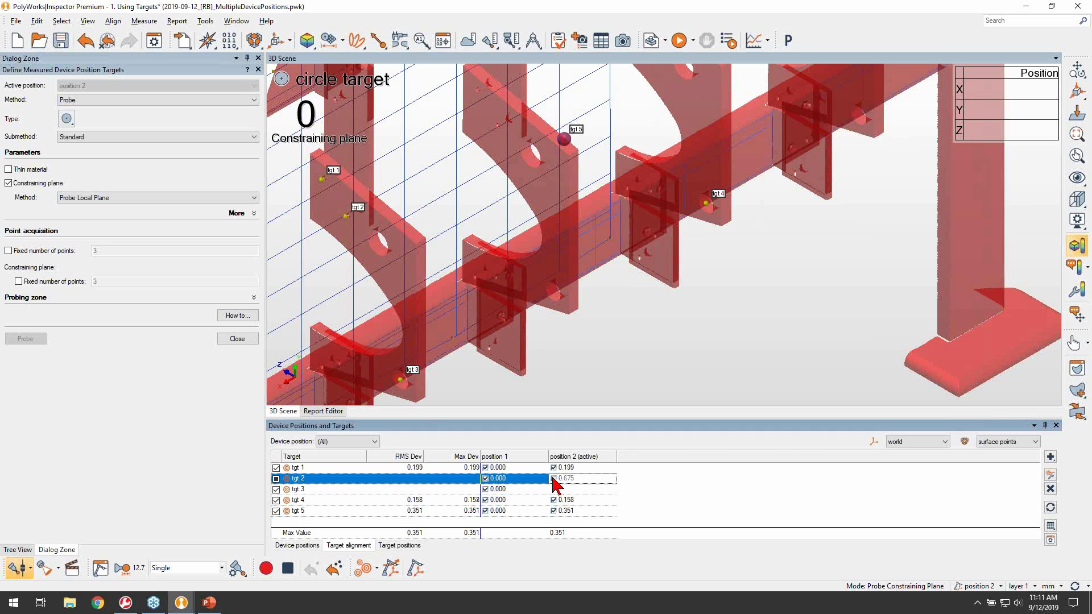
pyautogui.click(554, 479)
pyautogui.click(554, 467)
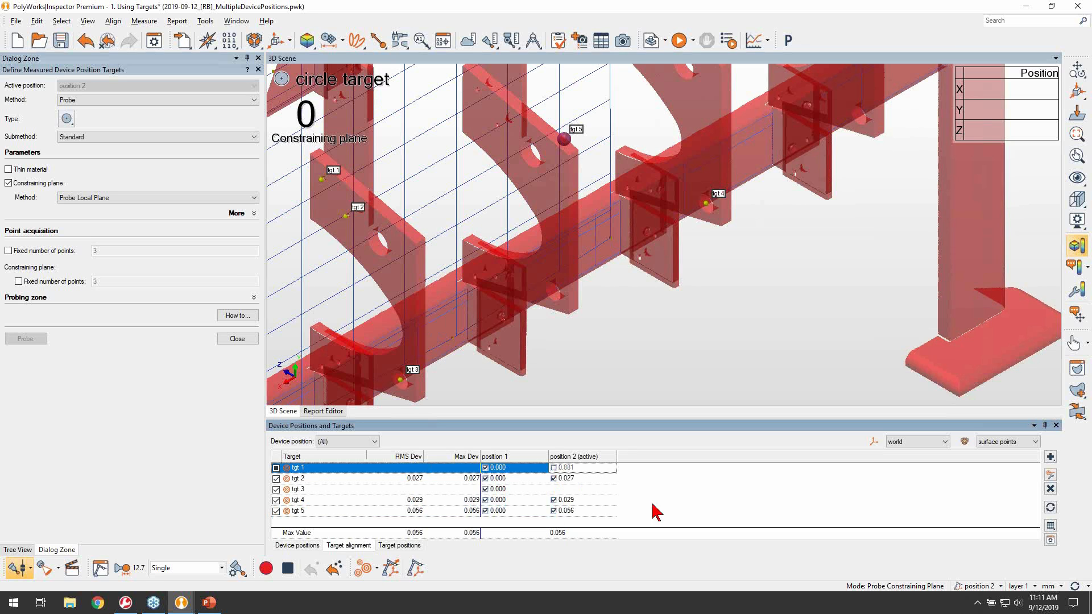
pyautogui.click(237, 339)
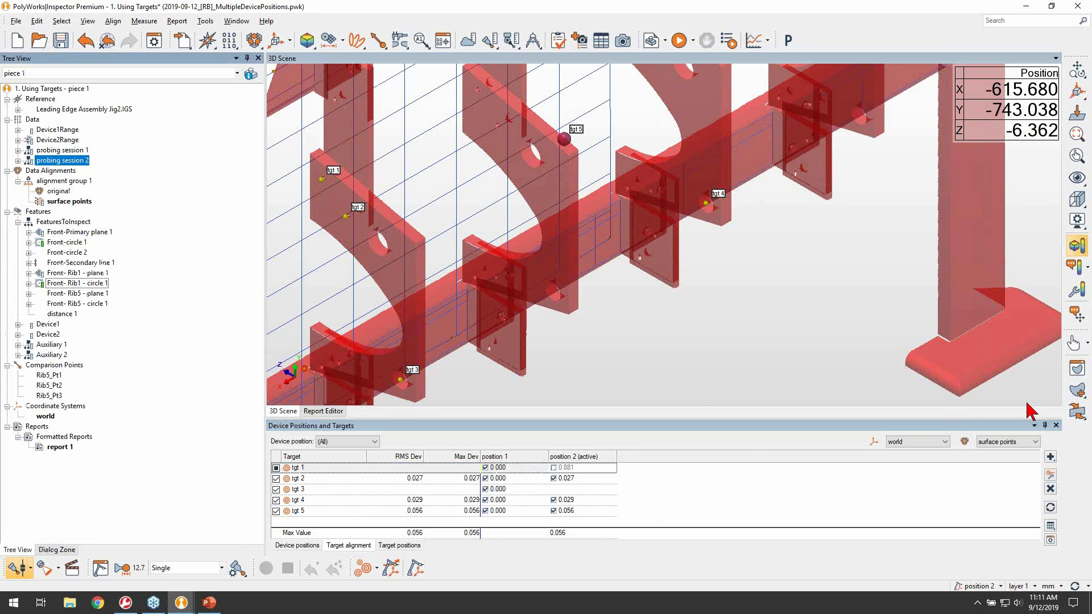
pyautogui.click(1056, 426)
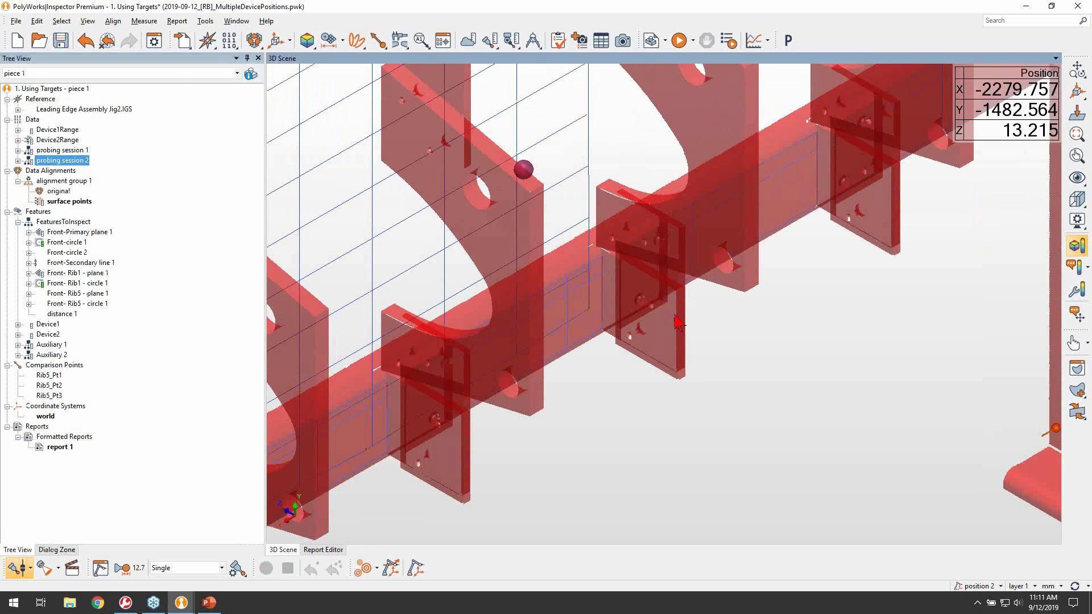
# Step: Add probed data points to the measured Front-Primary plane 1 along the end of the jig reached from position 2
pyautogui.moveTo(641, 248); pyautogui.dragTo(671, 358, button='right')
pyautogui.moveTo(671, 358); pyautogui.dragTo(613, 388, button='middle')
pyautogui.moveTo(613, 388); pyautogui.dragTo(611, 438, button='right')
pyautogui.rightClick(107, 233)
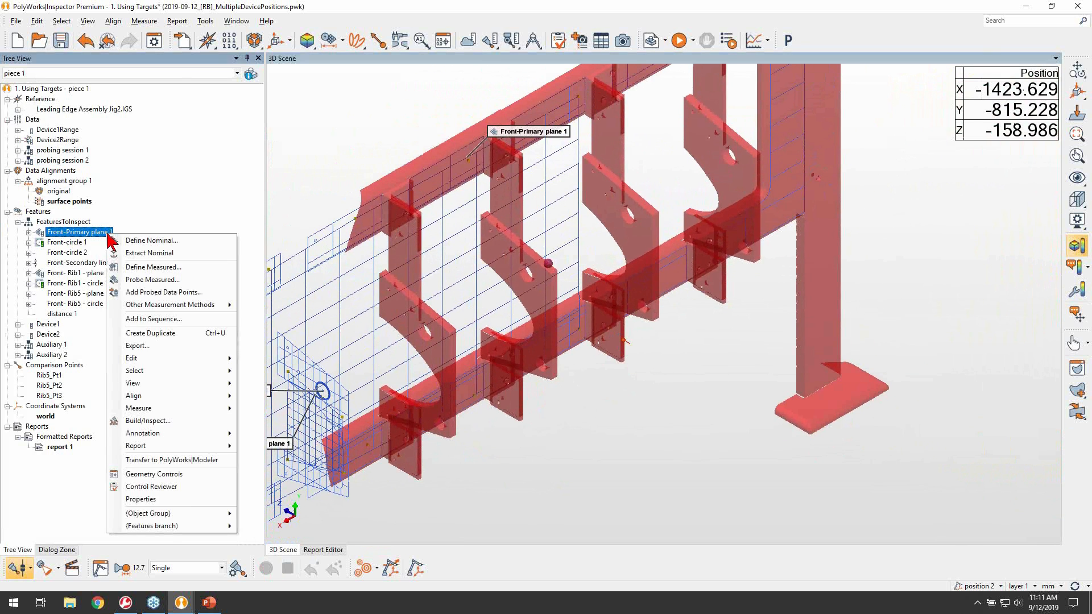
pyautogui.click(168, 293)
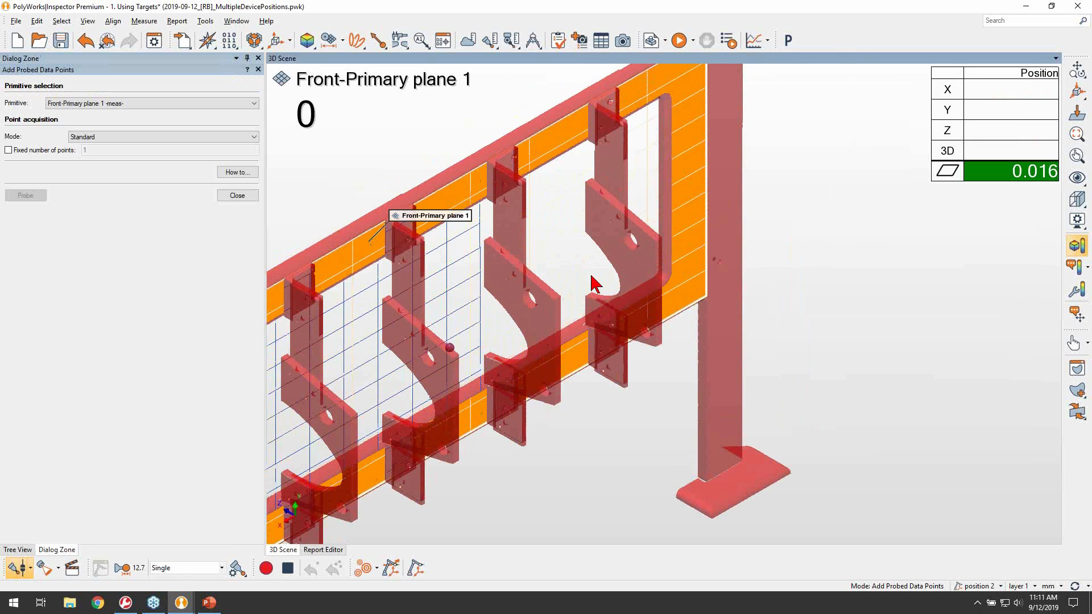
pyautogui.click(560, 137)
pyautogui.click(668, 78)
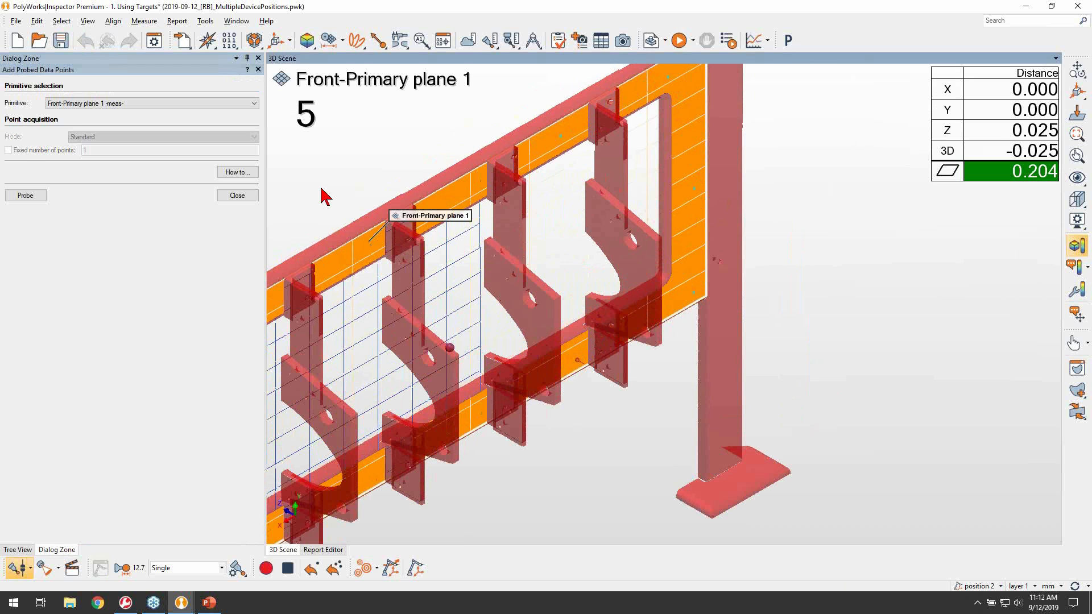
pyautogui.click(238, 196)
# Step: Display Front-circle 2, Front- Rib5 - plane 1 and Front- Rib5 - circle 1 in the 3D scene
pyautogui.click(306, 502)
pyautogui.moveTo(722, 353); pyautogui.dragTo(618, 343, button='middle')
pyautogui.scroll(4, 699, 356)
pyautogui.moveTo(687, 256); pyautogui.dragTo(630, 288, button='middle')
pyautogui.scroll(3, 630, 288)
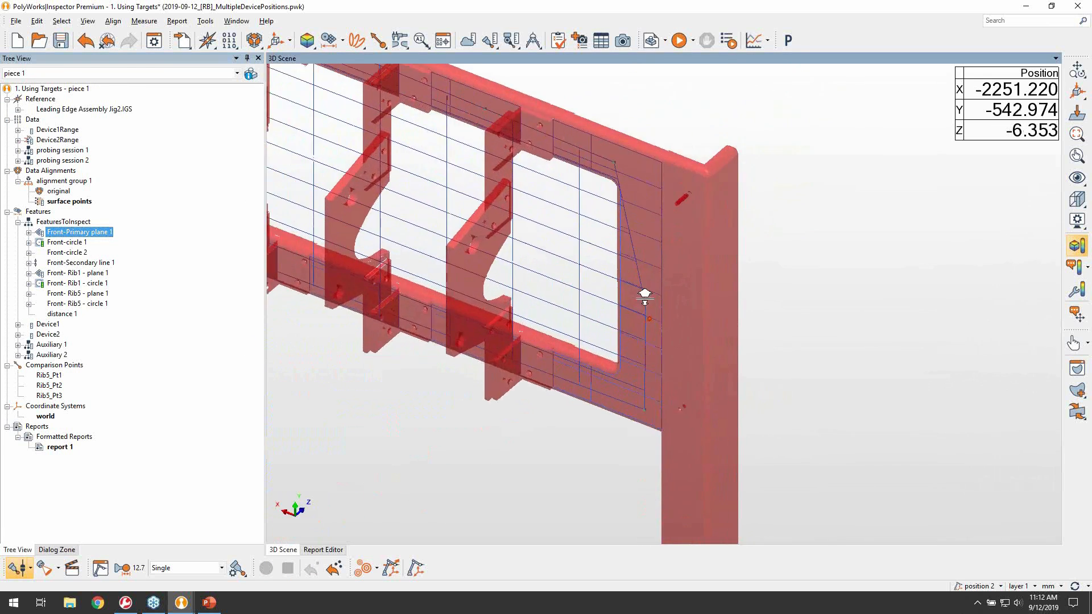
pyautogui.middleClick(77, 254)
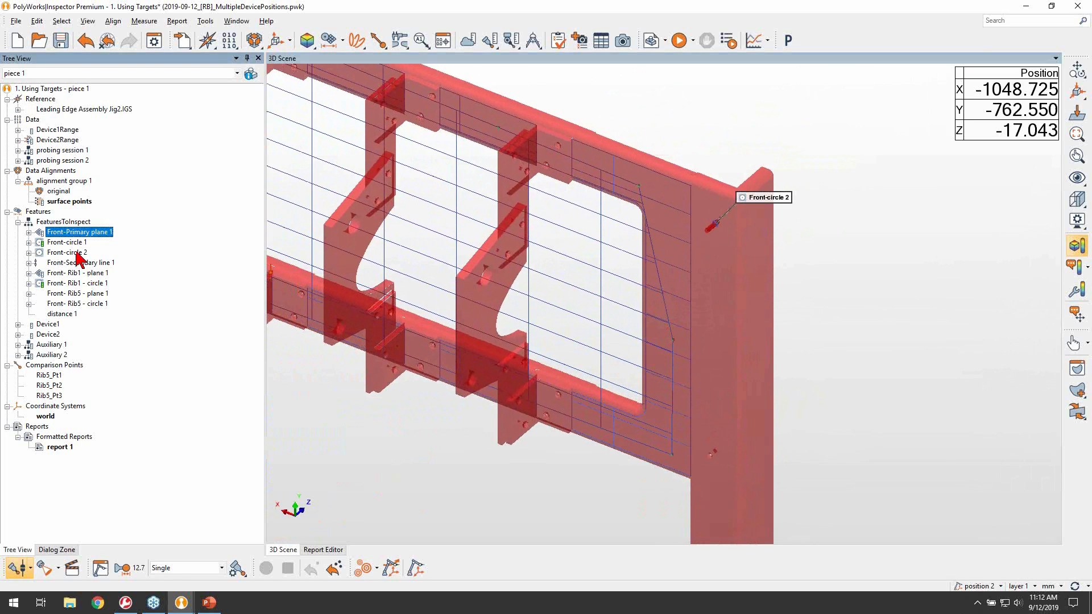
pyautogui.middleClick(85, 294)
pyautogui.middleClick(87, 305)
# Step: Probe the measured components of Front-circle 2, Front- Rib5 - plane 1 and Front- Rib5 - circle 1
pyautogui.click(86, 305)
pyautogui.keyDown('shift'); pyautogui.click(79, 293); pyautogui.keyUp('shift')
pyautogui.keyDown('ctrl'); pyautogui.click(69, 253); pyautogui.keyUp('ctrl')
pyautogui.rightClick(69, 253)
pyautogui.click(121, 301)
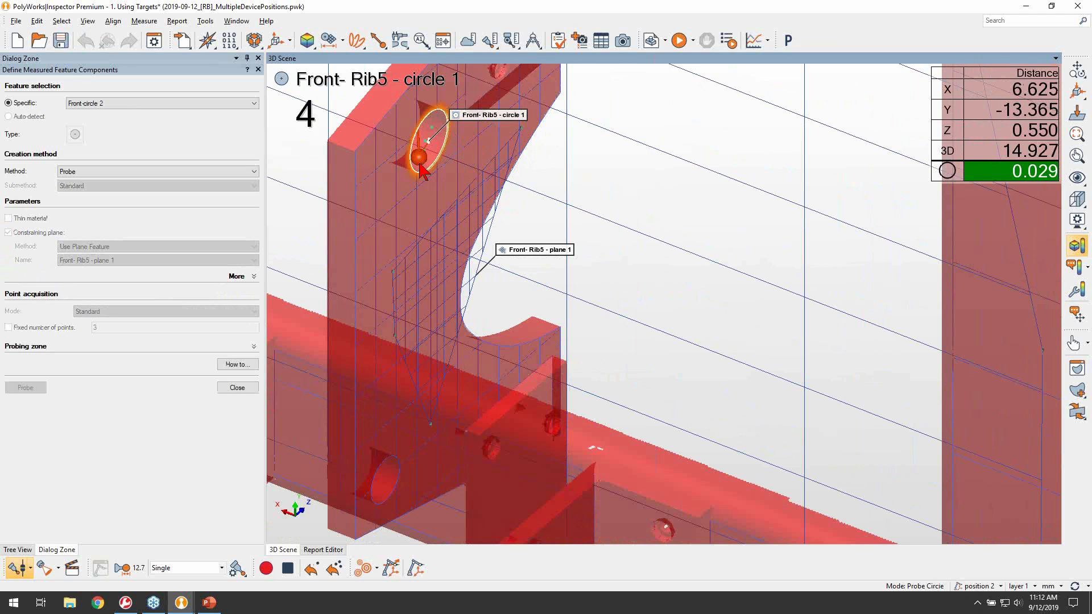
pyautogui.click(250, 388)
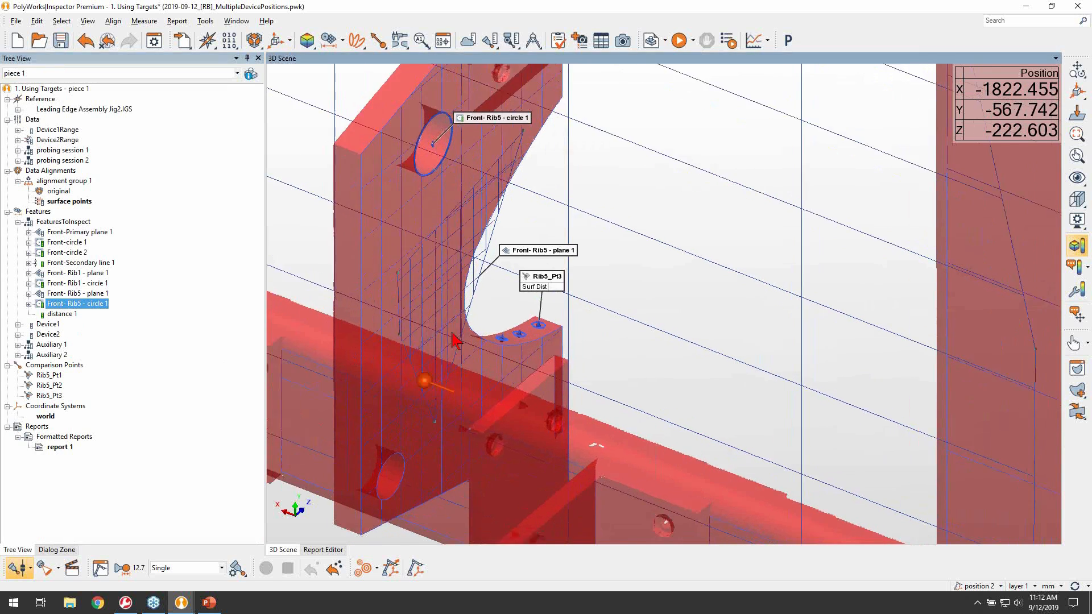
# Step: Probe comparison points Rib5_Pt1, Rib5_Pt2 and Rib5_Pt3 on the curved rib edge, and show the Device1Range data again
pyautogui.click(49, 376)
pyautogui.keyDown('shift'); pyautogui.click(50, 396); pyautogui.keyUp('shift')
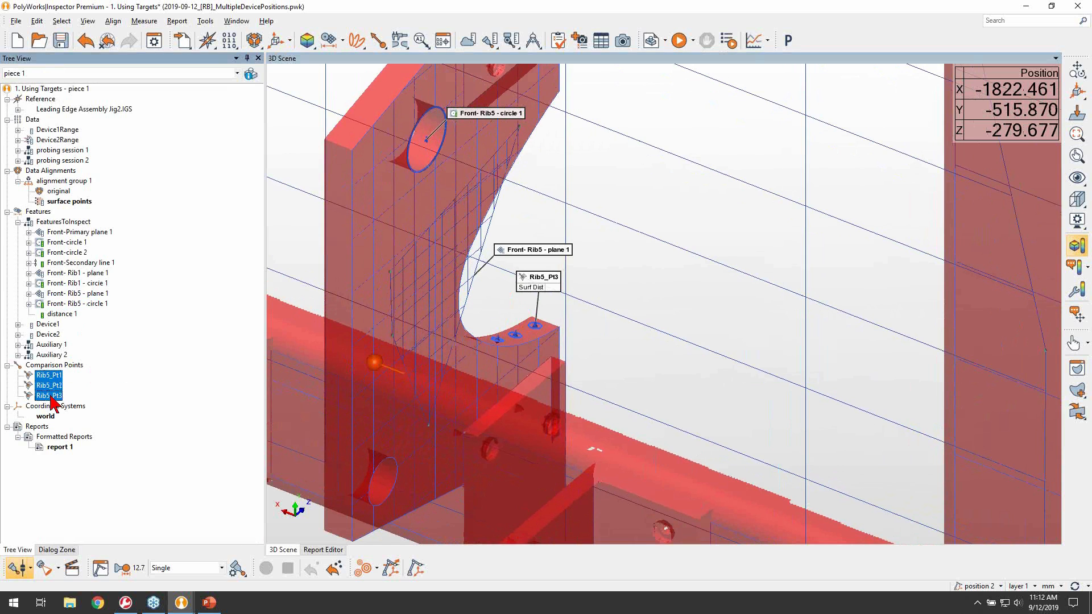
pyautogui.rightClick(52, 401)
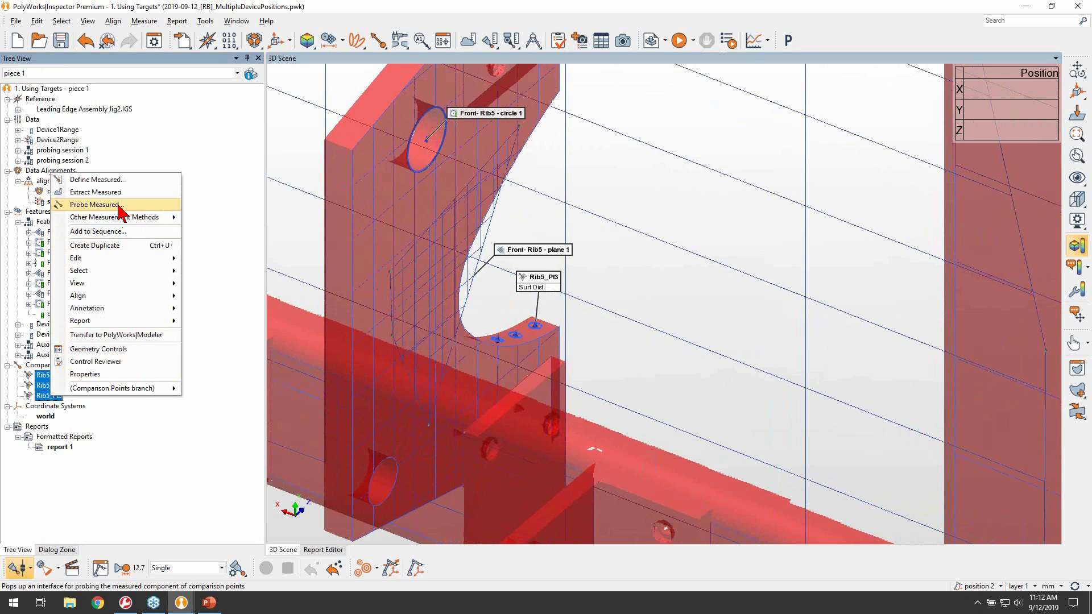
pyautogui.click(119, 206)
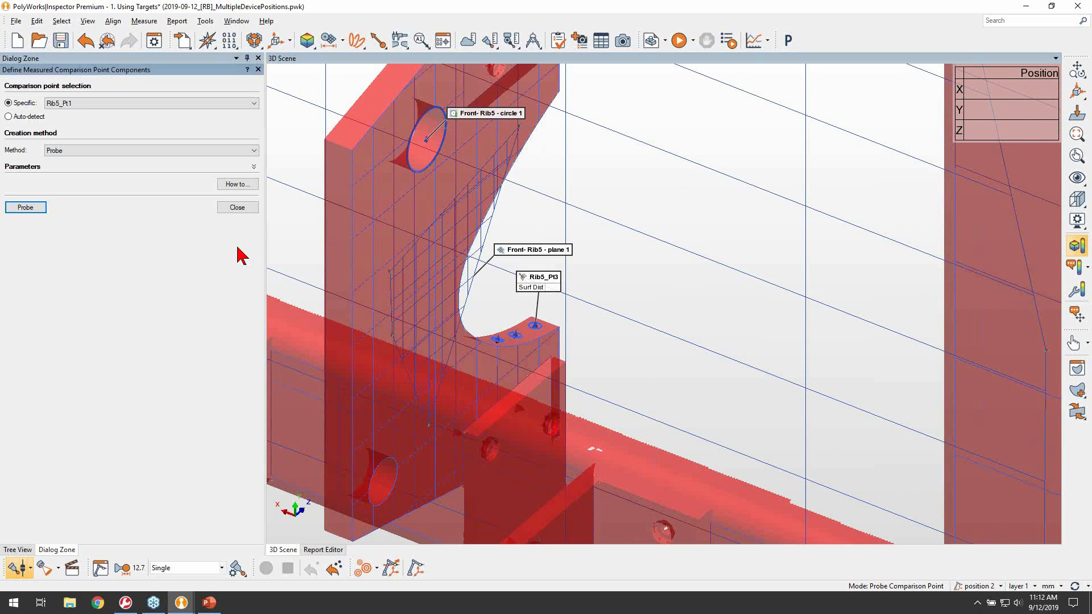
pyautogui.click(500, 341)
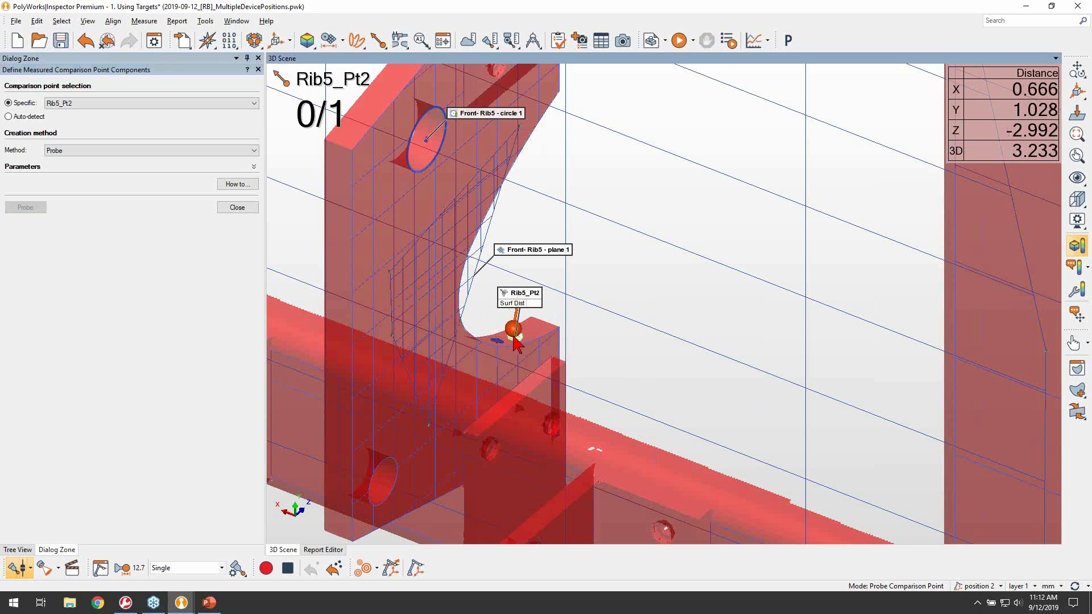
pyautogui.click(516, 339)
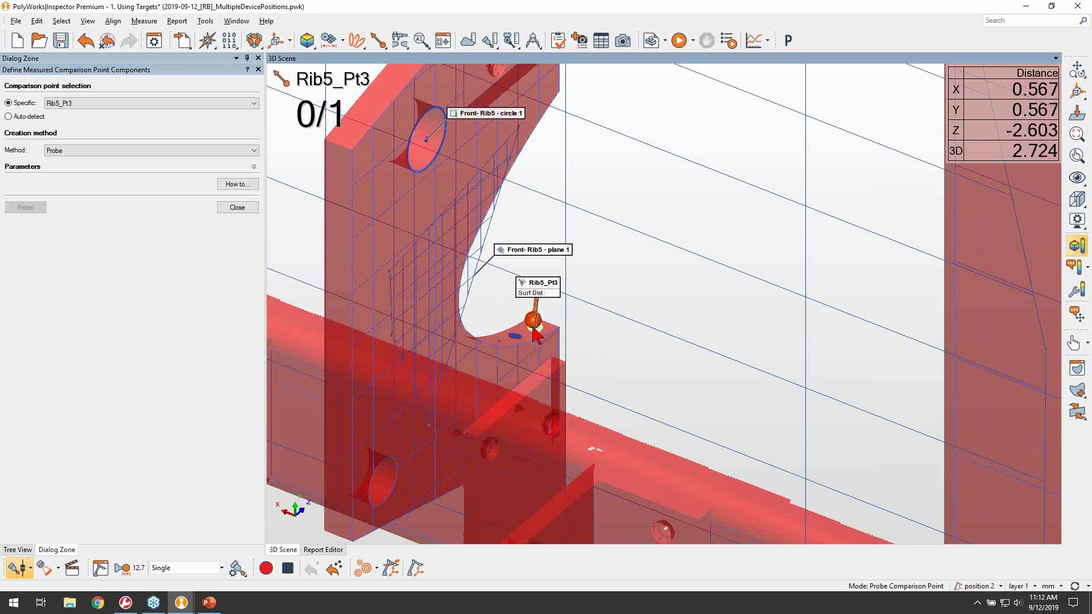
pyautogui.click(533, 329)
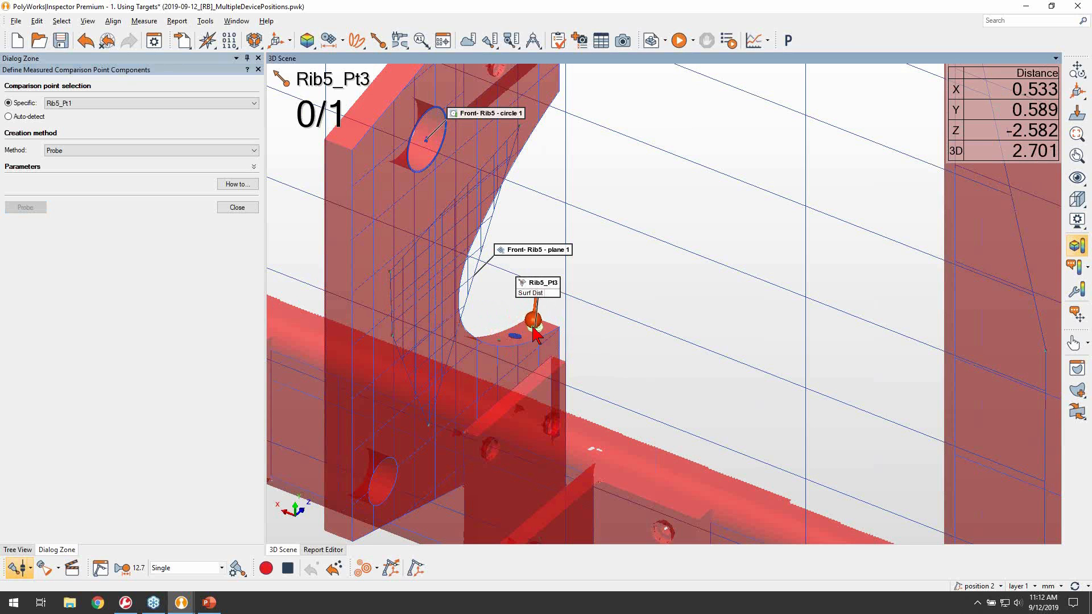
pyautogui.click(242, 209)
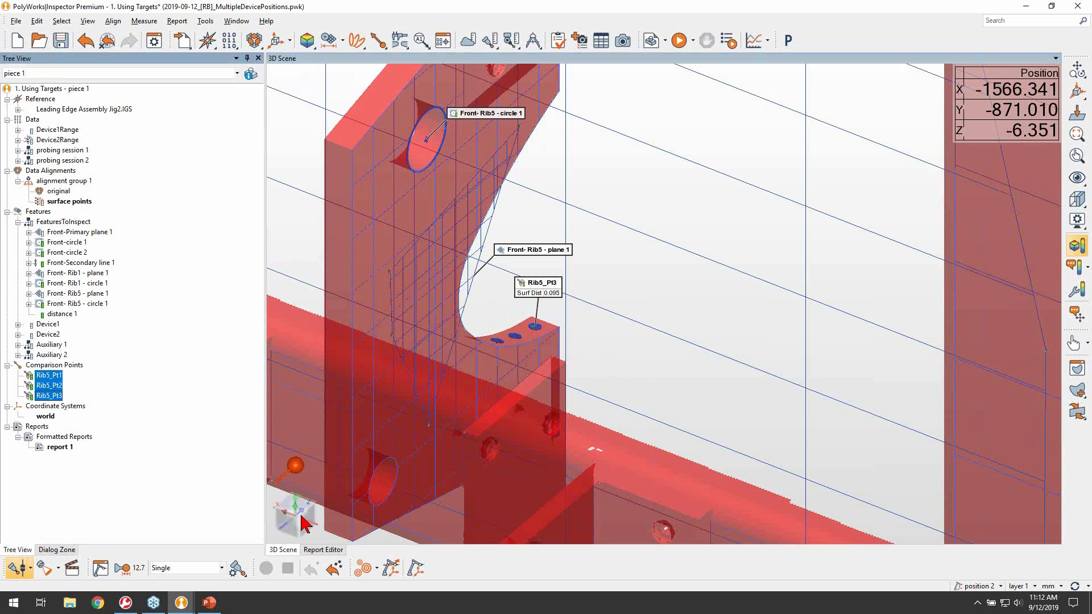
pyautogui.click(301, 522)
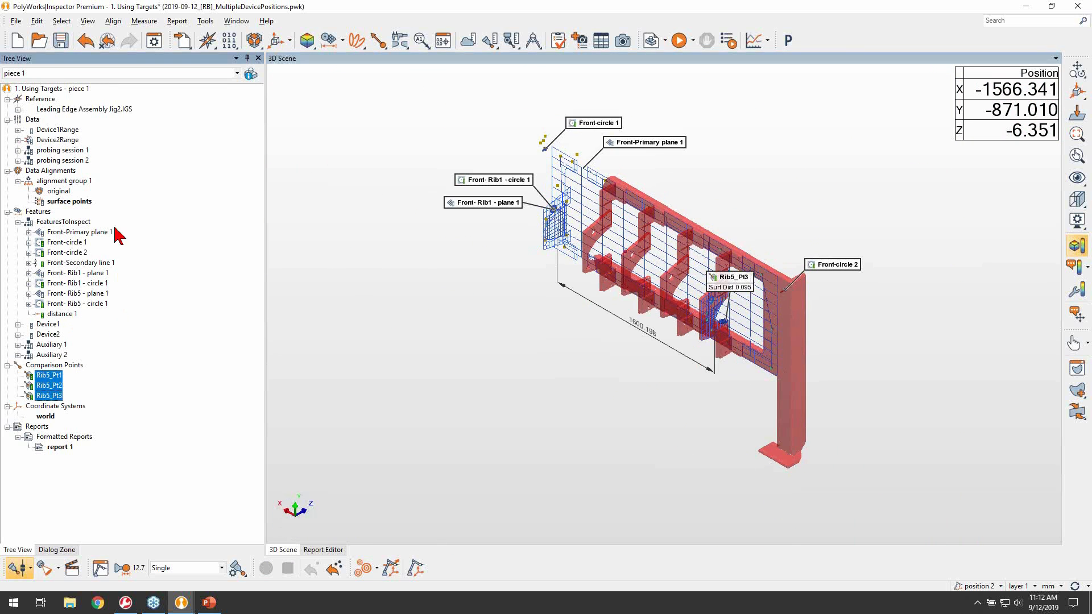
pyautogui.middleClick(70, 130)
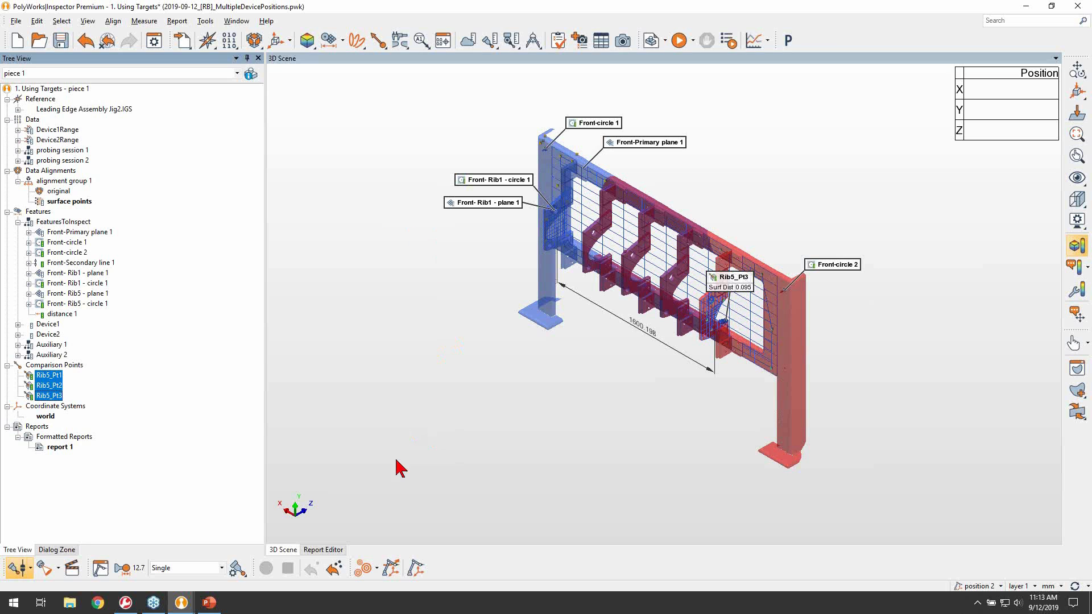
# Step: Examine the illustration of merging two scanned sides on page 3 of report 1
pyautogui.click(323, 549)
pyautogui.click(285, 167)
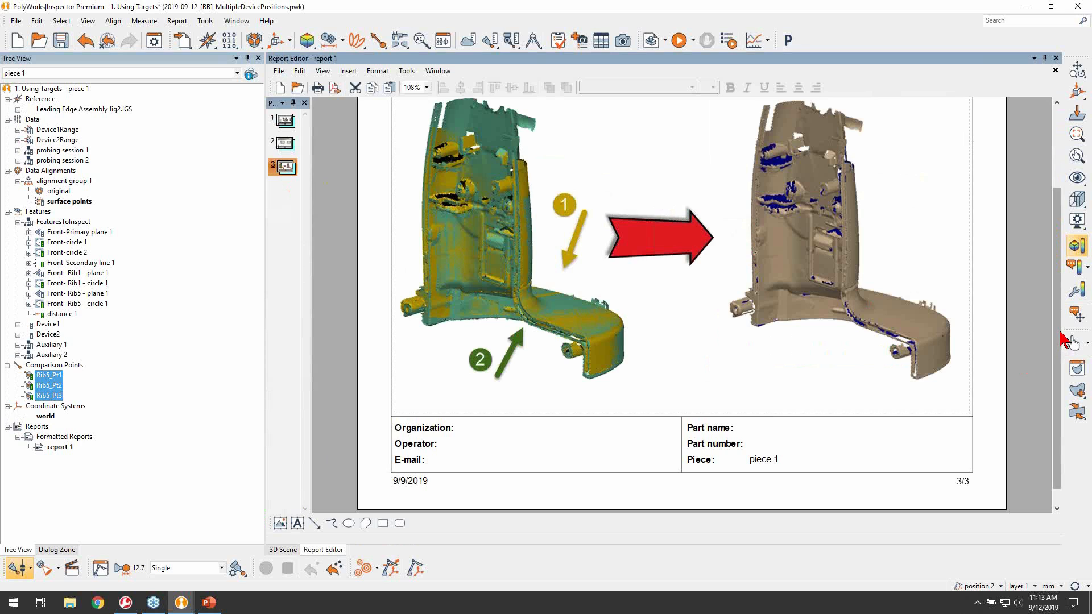
pyautogui.moveTo(1063, 342); pyautogui.dragTo(1061, 327)
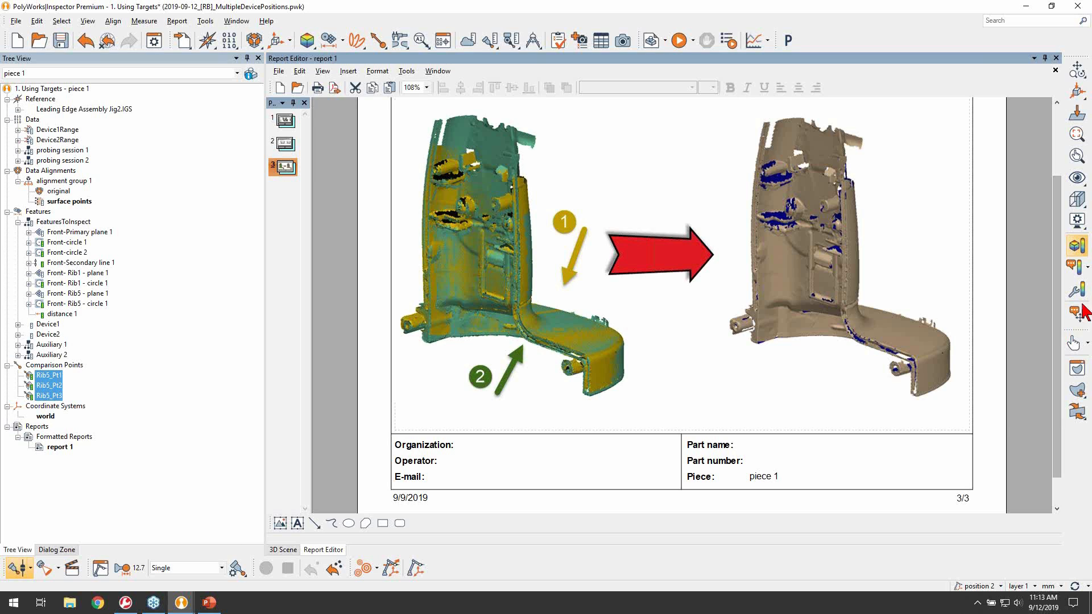
# Step: Switch to the 2. Scanning (Best-Fit Data to Data) project, view its drill housing report, and return to the 3D scene
pyautogui.click(181, 603)
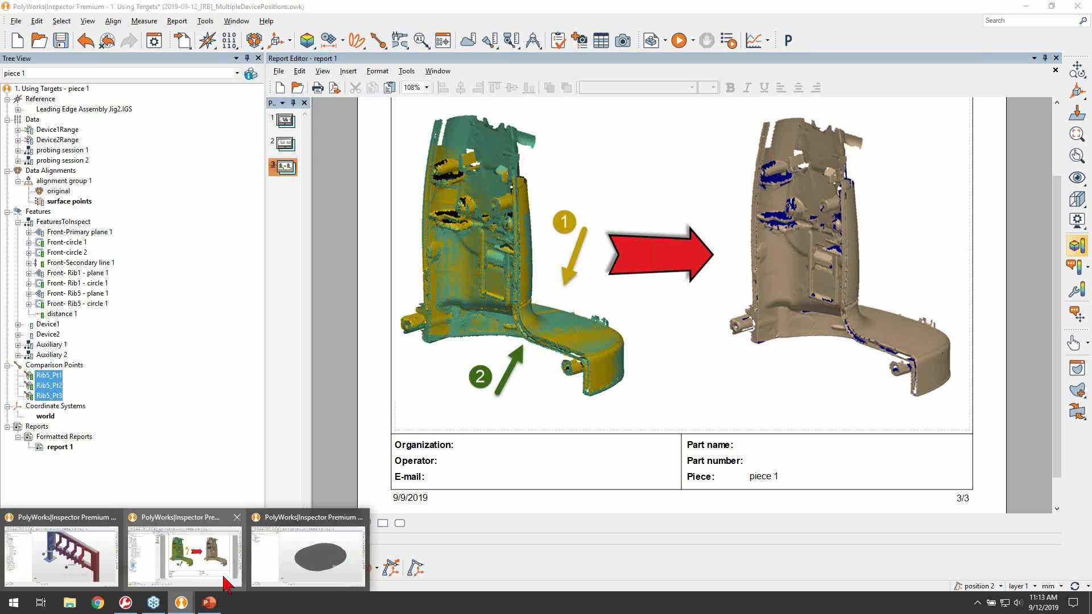
pyautogui.click(259, 560)
pyautogui.click(323, 550)
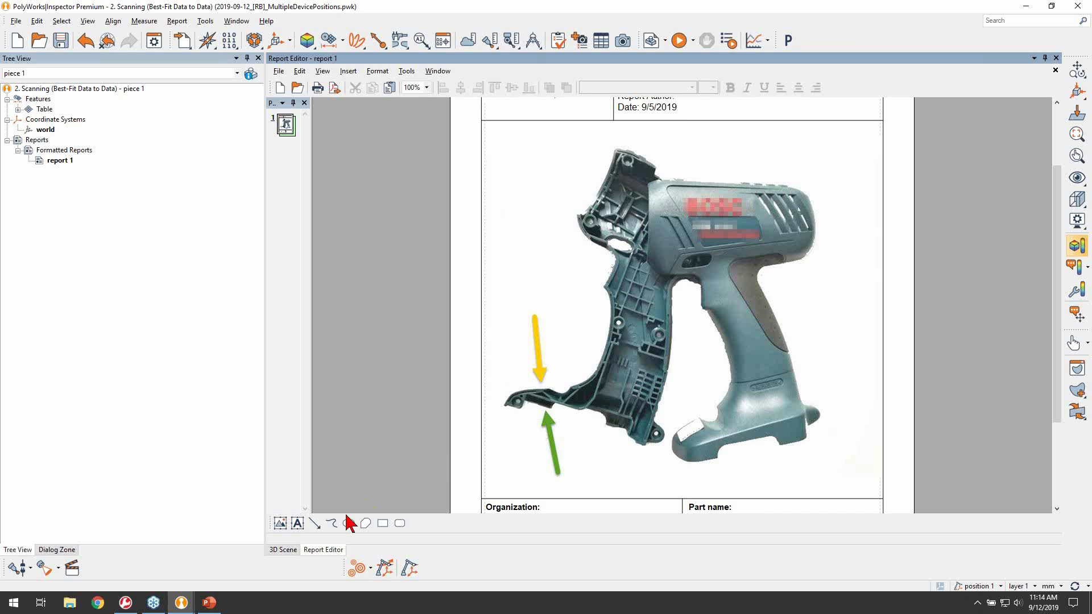
pyautogui.click(287, 550)
# Step: Scan the part's first side from Scan 1.psl into a new surface scan, keeping real-time quality meshing with point cloud output
pyautogui.click(58, 568)
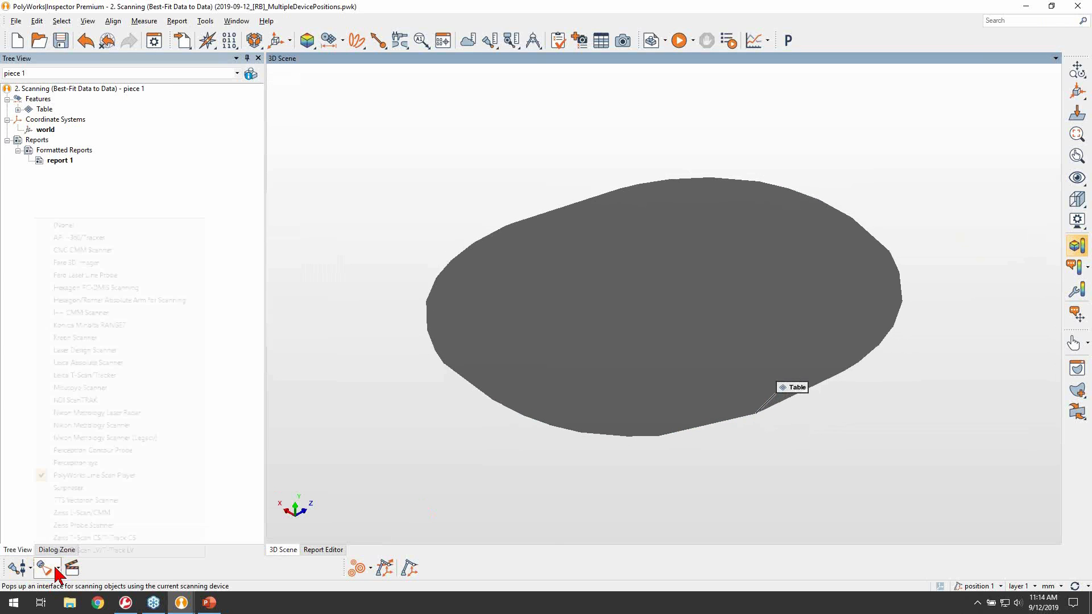
pyautogui.click(63, 540)
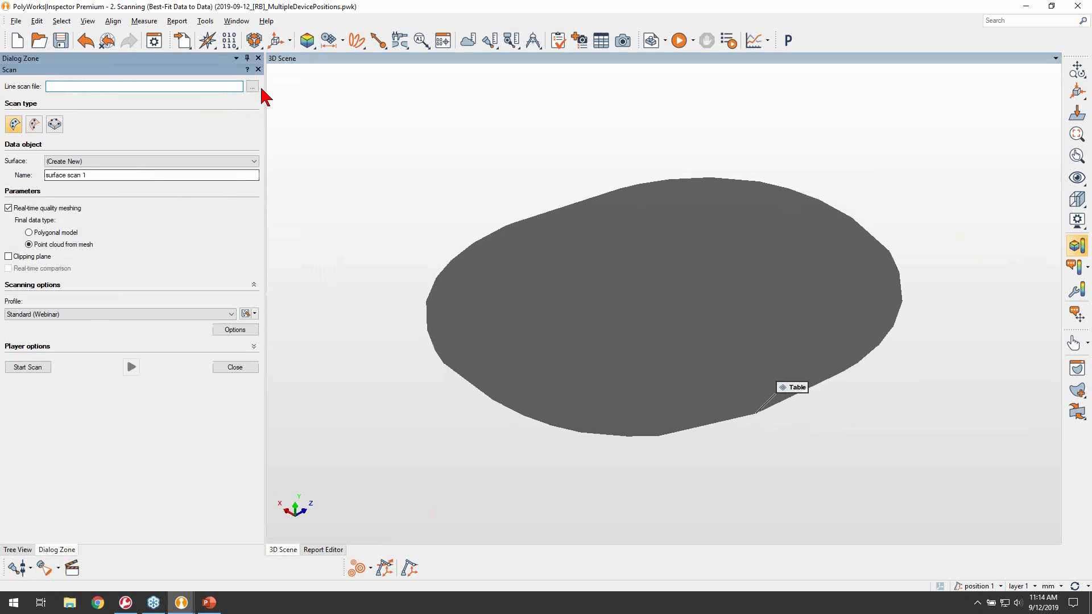
pyautogui.click(252, 86)
pyautogui.doubleClick(506, 243)
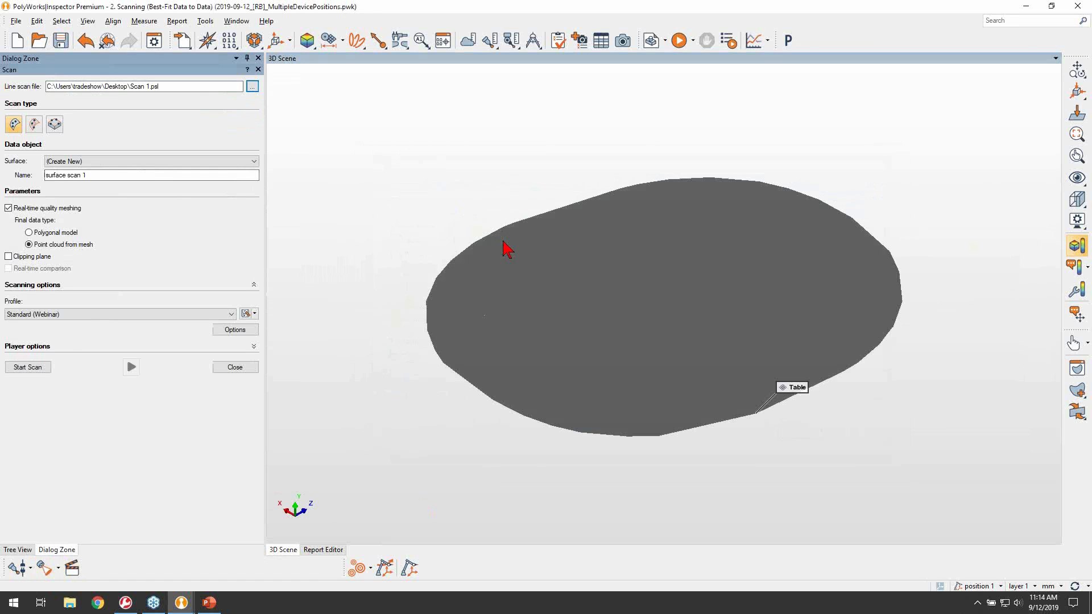
pyautogui.click(44, 367)
pyautogui.click(128, 397)
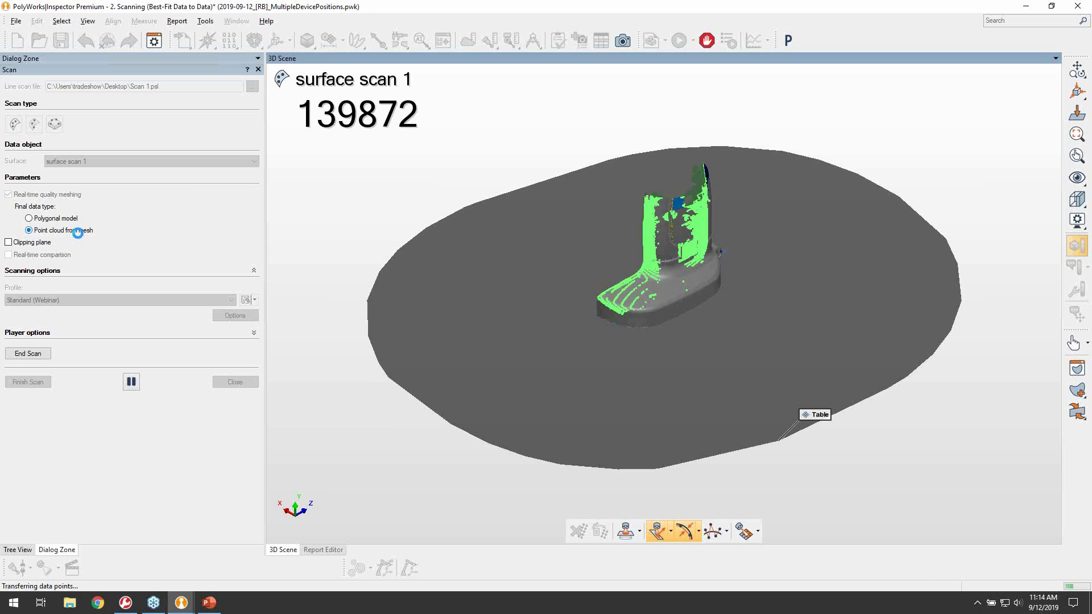
pyautogui.press('ctrl')
pyautogui.press('ctrl')
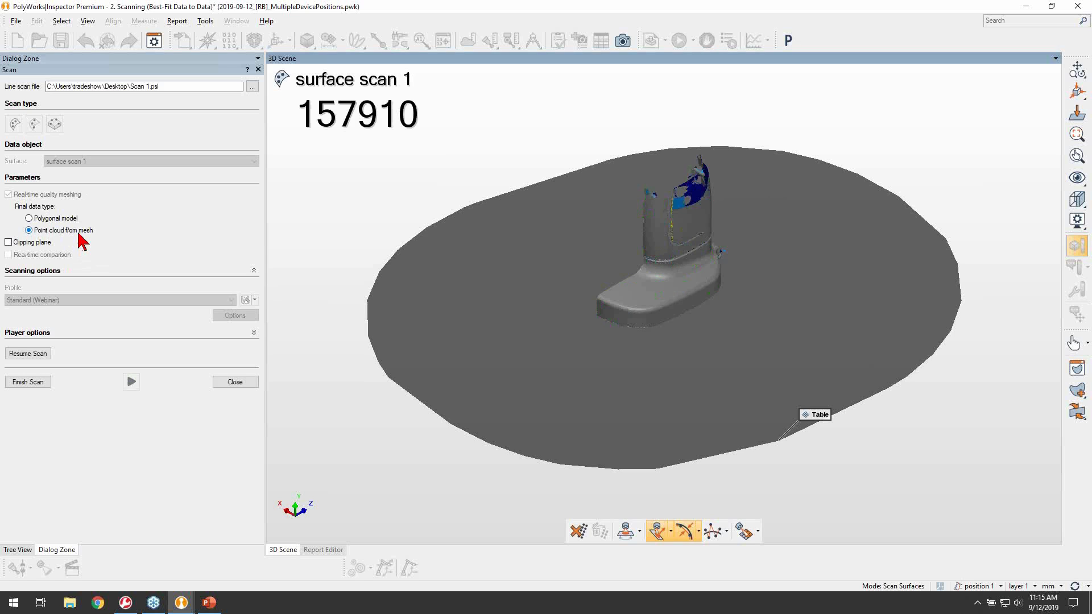
pyautogui.click(235, 382)
# Step: Move the device to position 2 using the Custom alignment method
pyautogui.scroll(5, 541, 370)
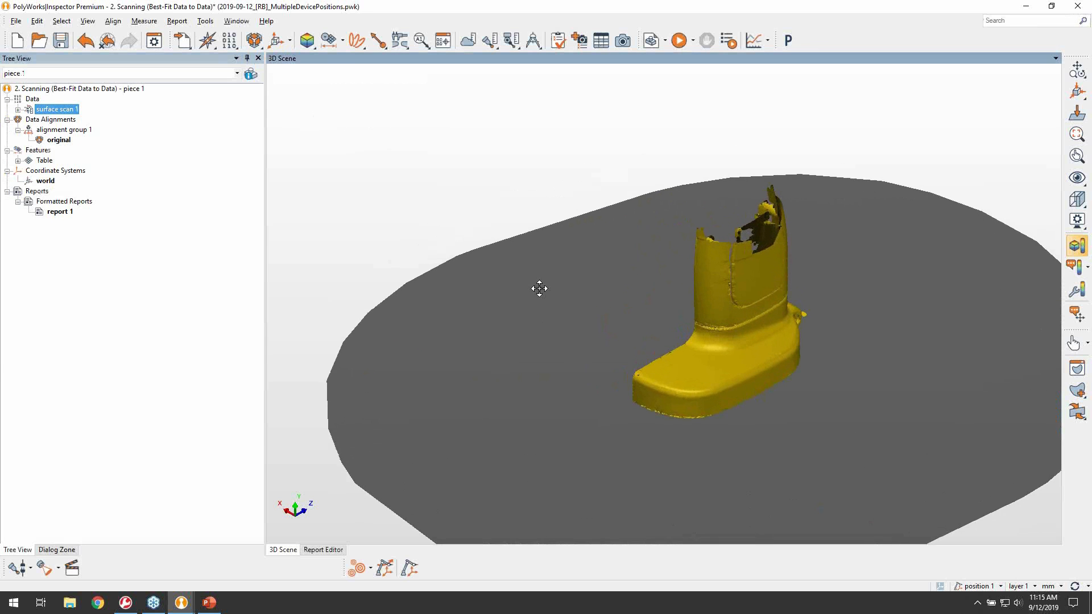
pyautogui.moveTo(540, 288); pyautogui.dragTo(535, 277, button='middle')
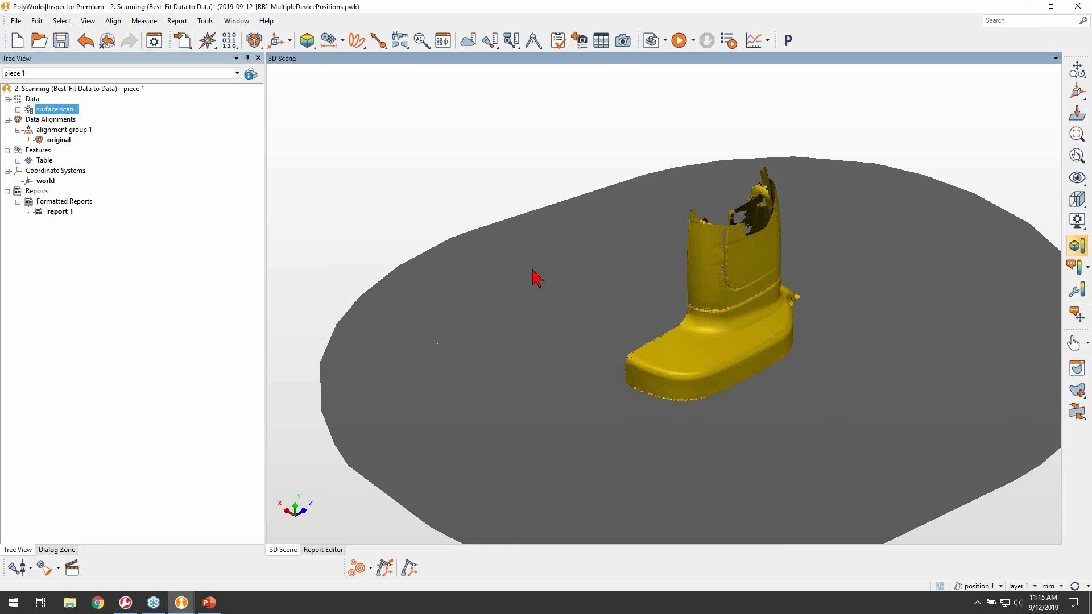
pyautogui.click(386, 568)
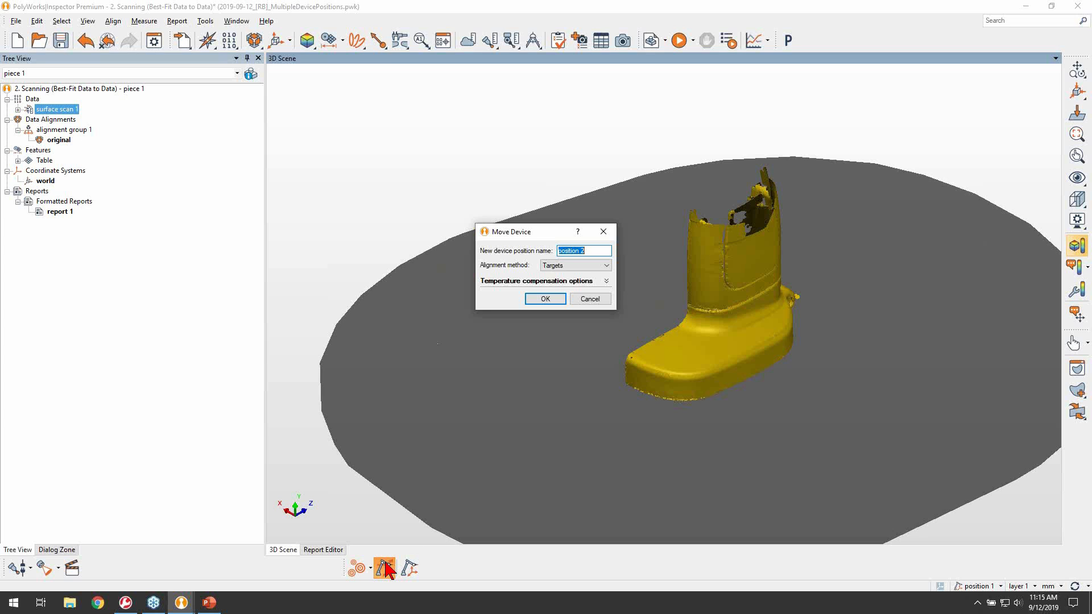
pyautogui.click(603, 265)
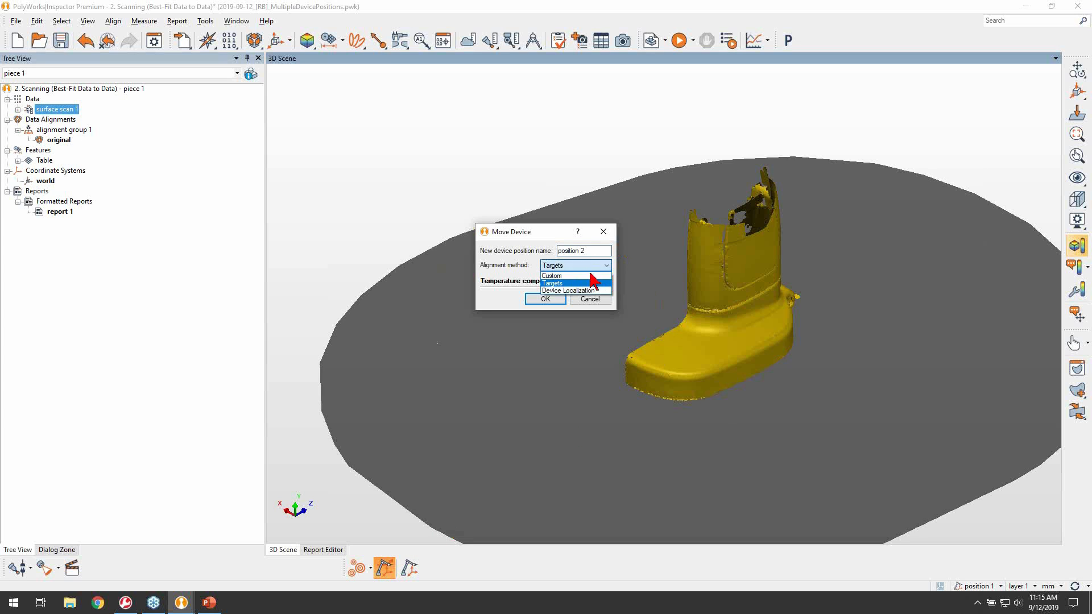
pyautogui.click(574, 276)
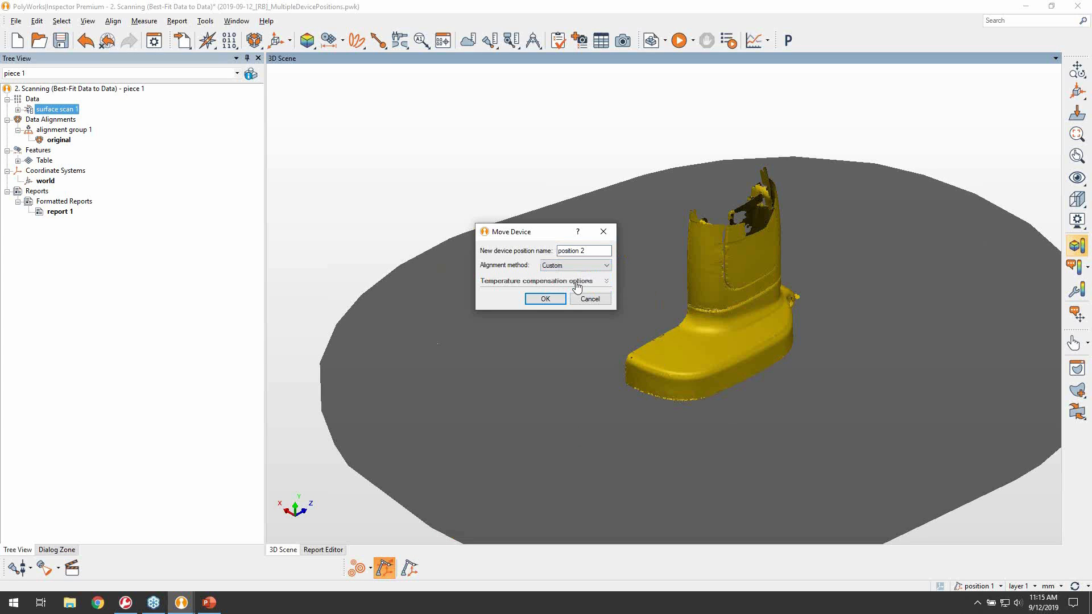
pyautogui.click(546, 299)
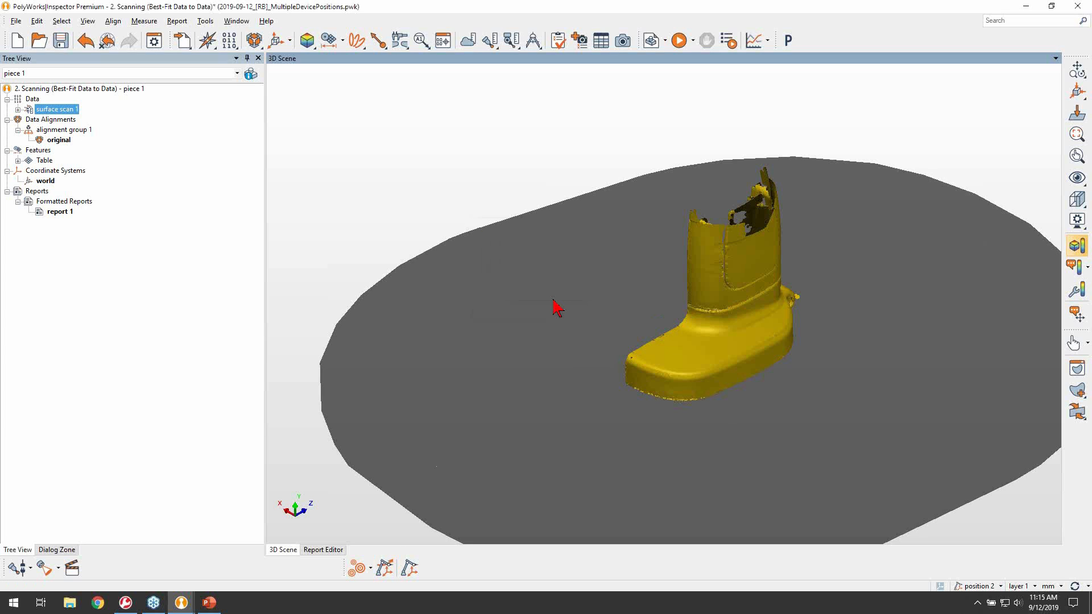
# Step: Scan the part's second side from Scan 2.psl into a new surface scan, keeping real-time quality meshing with point cloud output
pyautogui.click(255, 41)
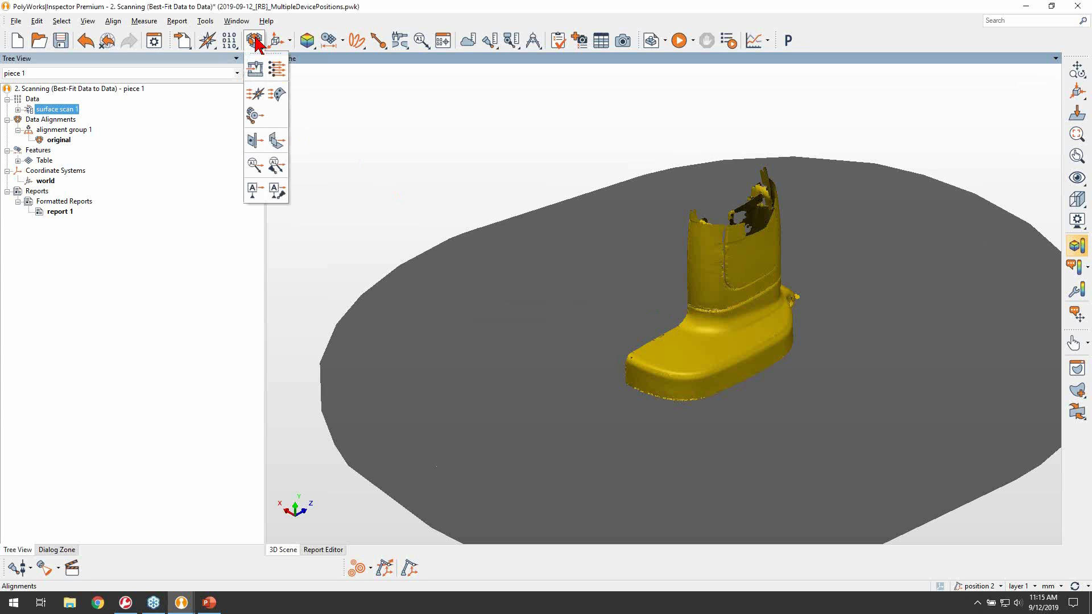
pyautogui.click(45, 566)
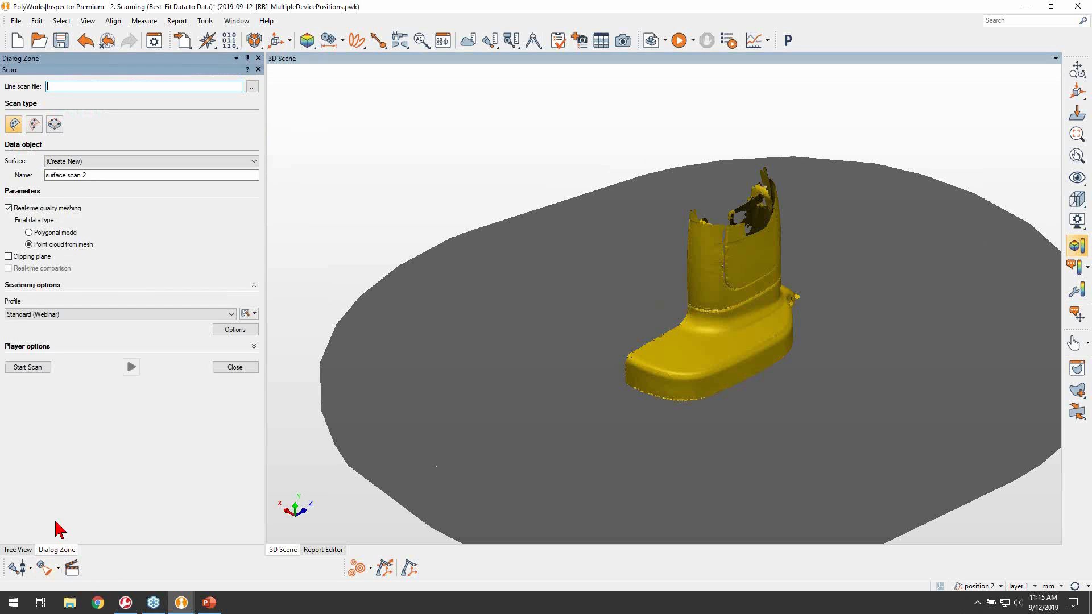
pyautogui.click(252, 86)
pyautogui.doubleClick(511, 266)
pyautogui.click(47, 368)
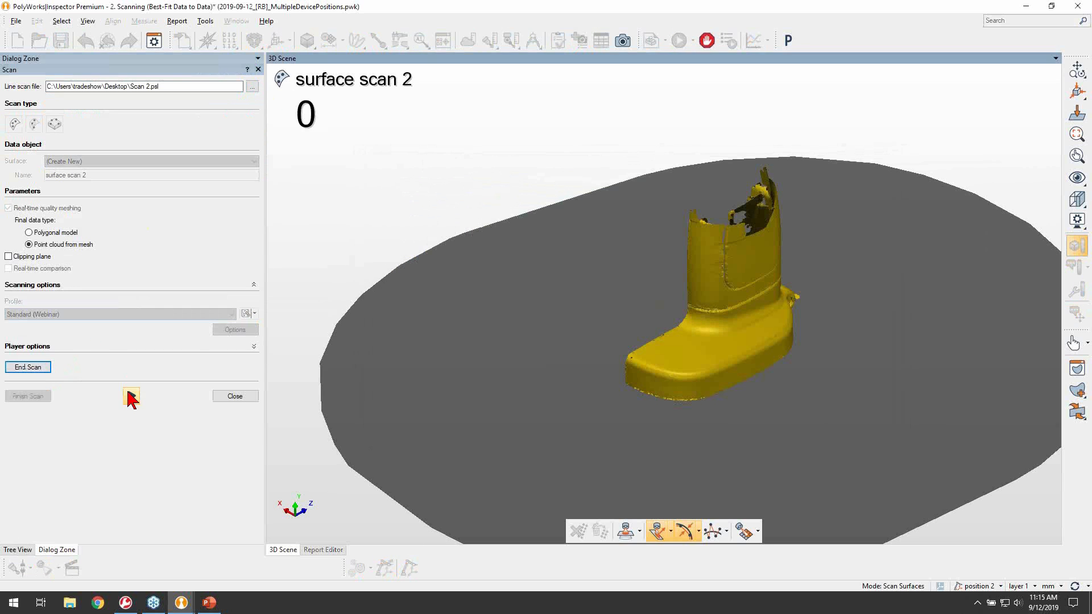
pyautogui.click(131, 396)
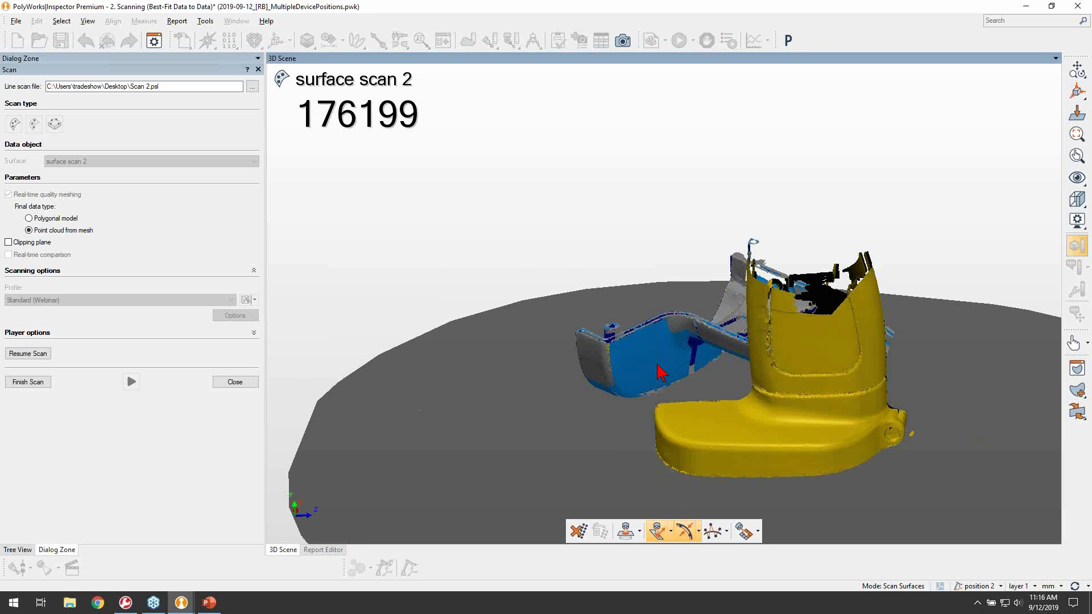
pyautogui.moveTo(580, 369); pyautogui.dragTo(582, 379)
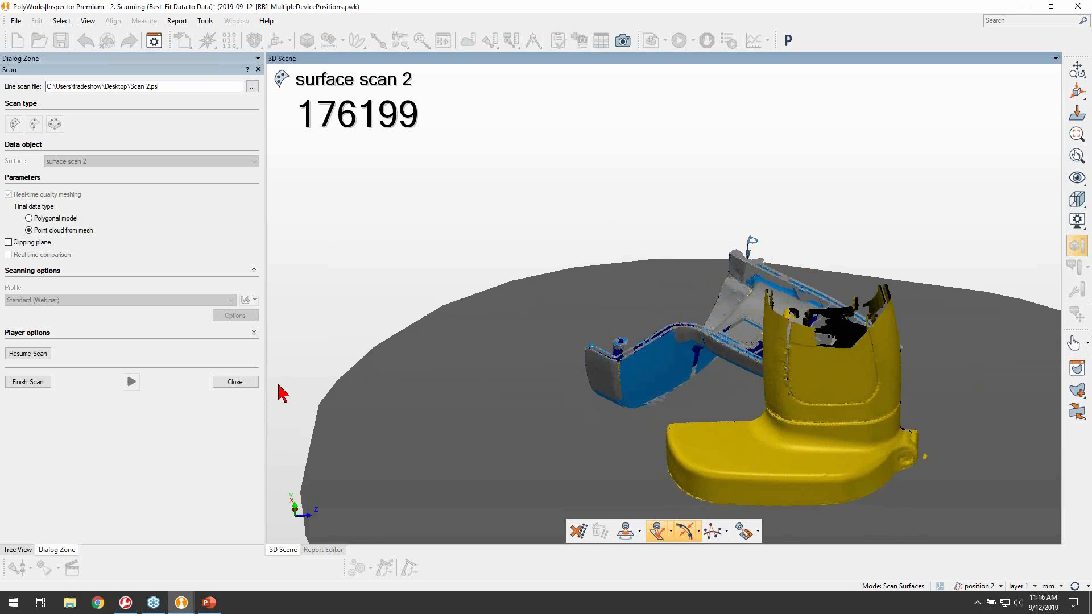
pyautogui.click(251, 383)
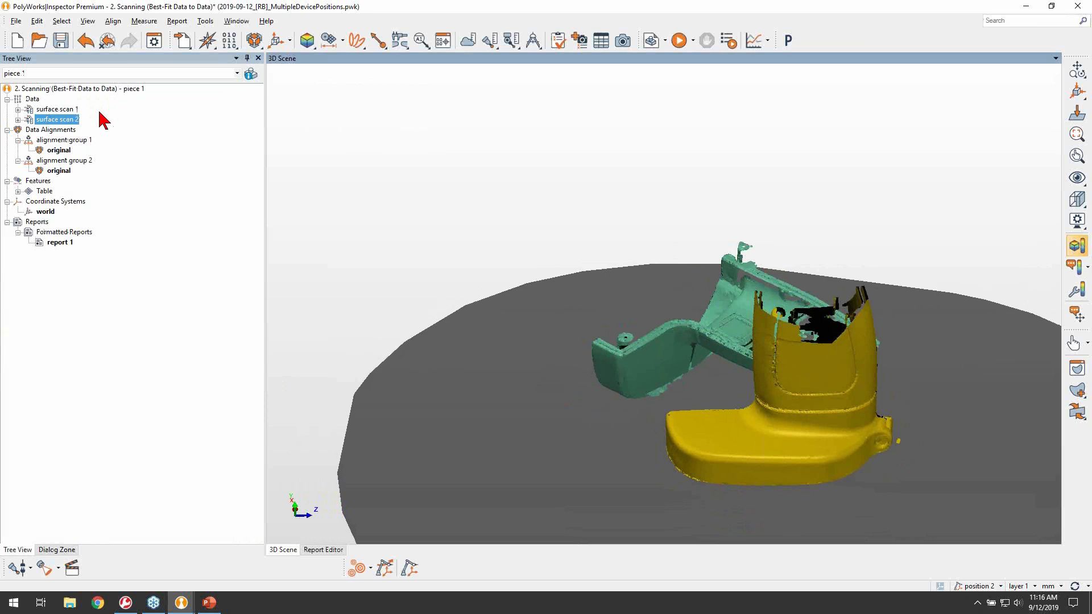
# Step: Start a best-fit of surface scan 2 to the other data objects with point-pair prealignment, max distance 4.000 and 1/4 subsampling
pyautogui.click(255, 41)
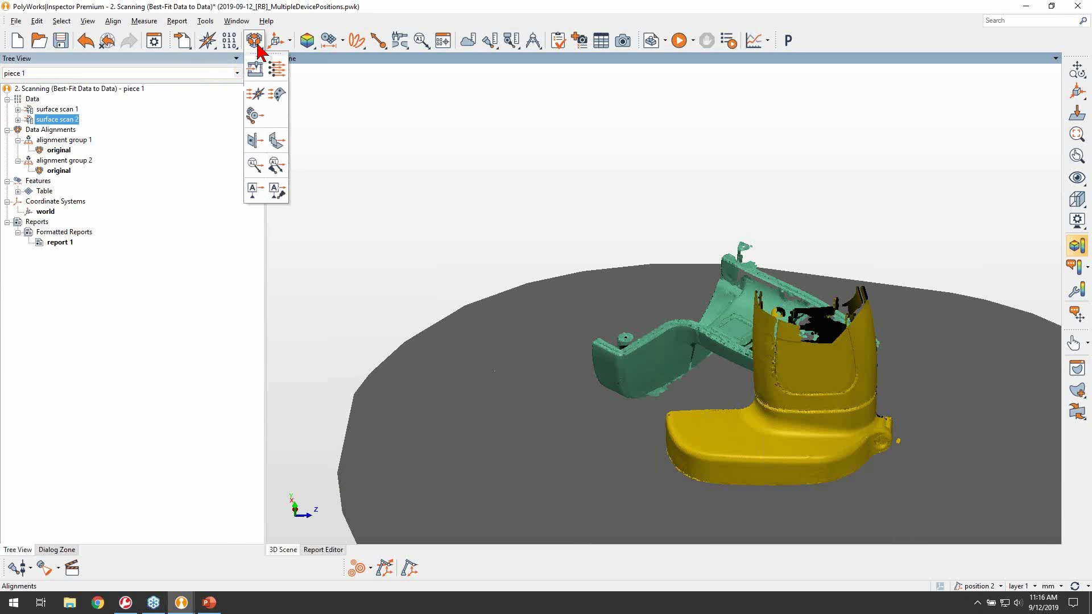
pyautogui.click(277, 96)
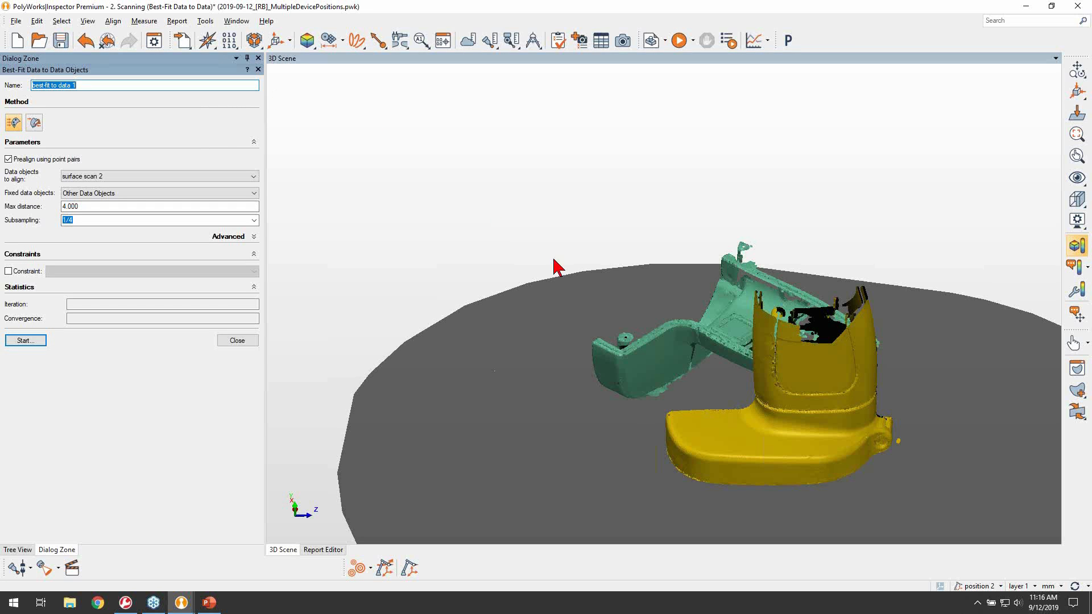
pyautogui.moveTo(611, 398); pyautogui.dragTo(534, 372)
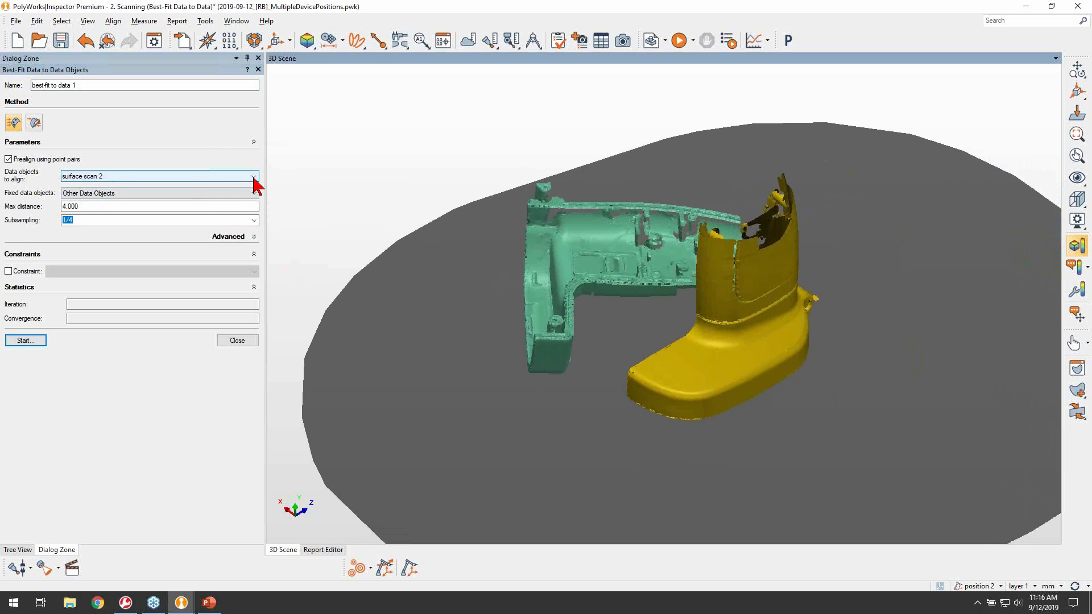
pyautogui.click(255, 194)
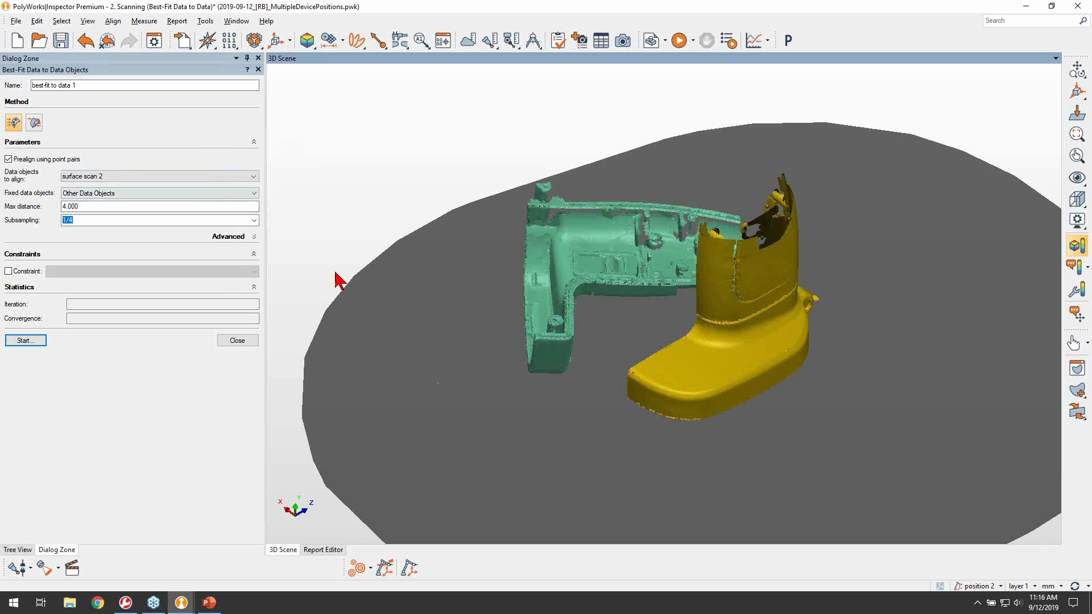
pyautogui.click(26, 342)
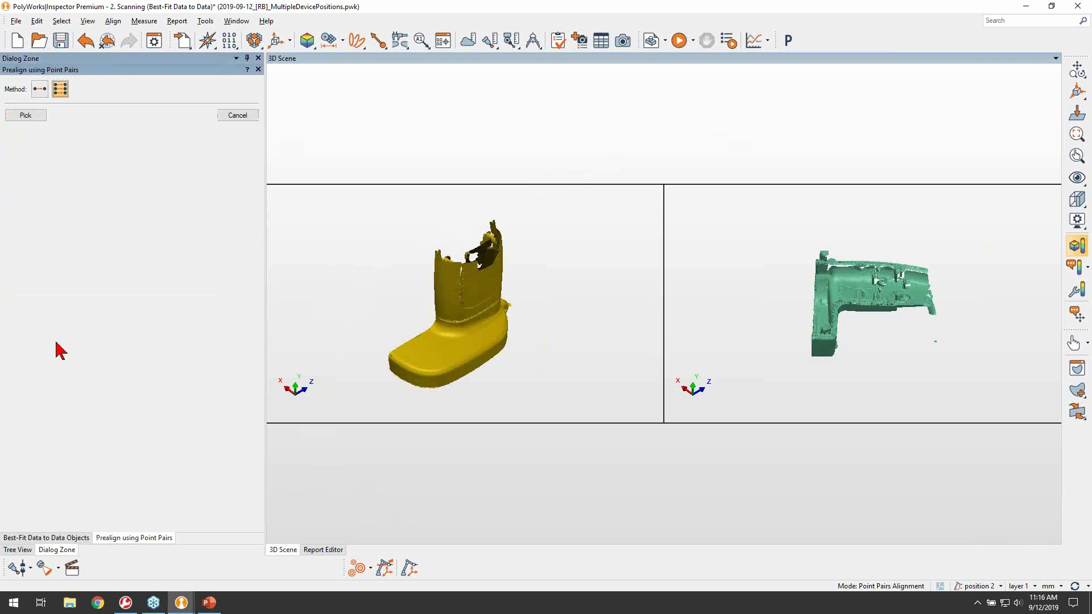
# Step: Prealign the two scans with three matching point pairs on the housing's base and complete the best-fit alignment
pyautogui.moveTo(828, 307); pyautogui.dragTo(792, 291)
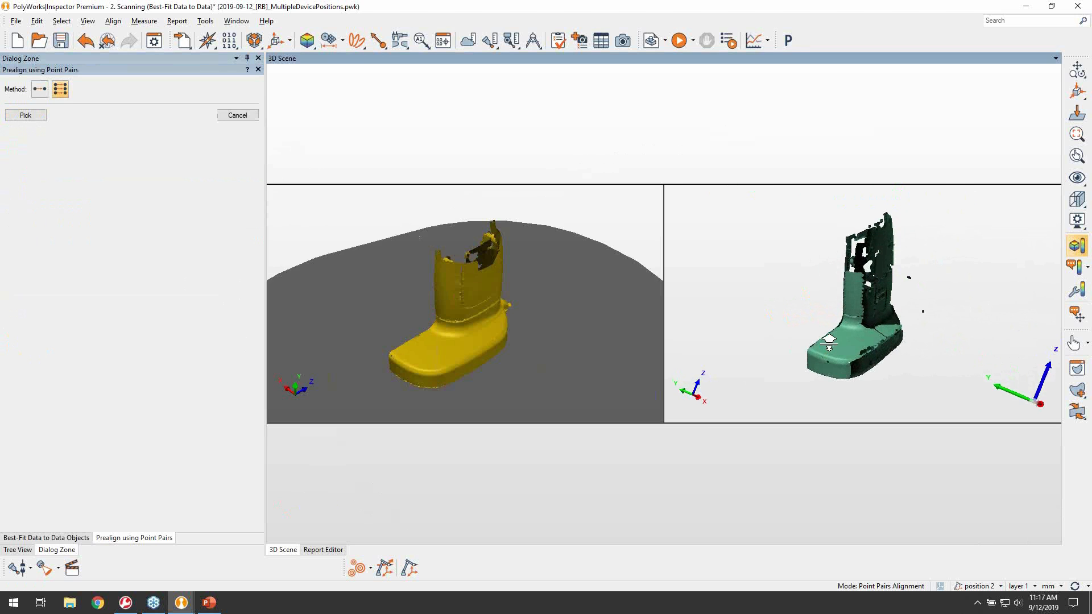
pyautogui.scroll(2, 829, 275)
pyautogui.click(26, 115)
pyautogui.click(397, 351)
pyautogui.click(435, 368)
pyautogui.click(497, 331)
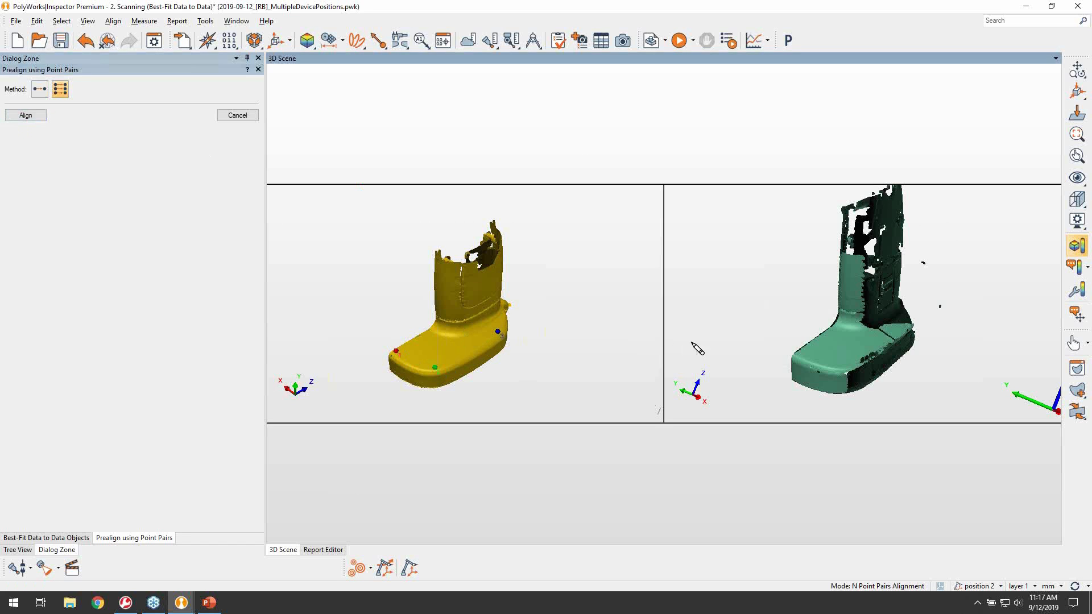
pyautogui.click(803, 354)
pyautogui.click(848, 364)
pyautogui.click(902, 331)
pyautogui.click(20, 116)
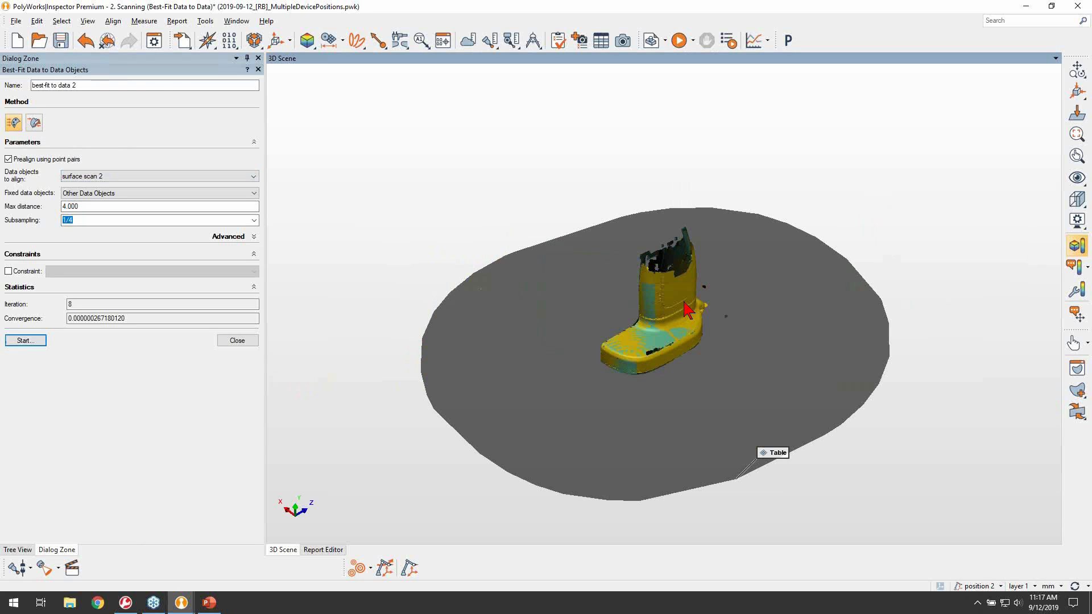
pyautogui.click(237, 340)
# Step: Create one polygonal model from surface scans 1 and 2 using Quality Meshing with a 0.250 sampling step and 4.000 max edge length
pyautogui.scroll(5, 570, 317)
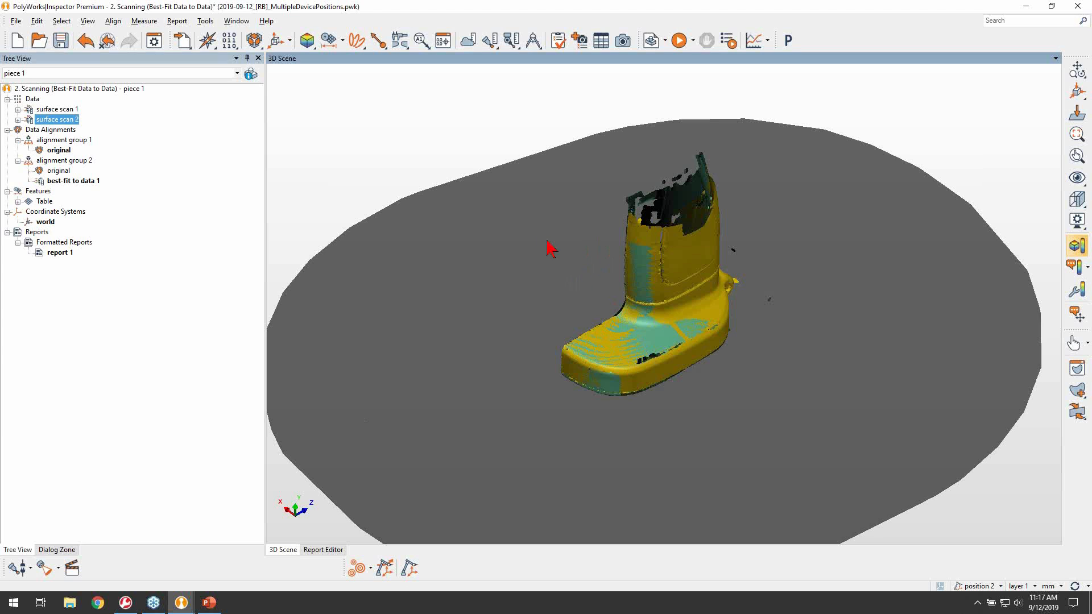
pyautogui.keyDown('ctrl'); pyautogui.click(57, 109); pyautogui.keyUp('ctrl')
pyautogui.rightClick(74, 118)
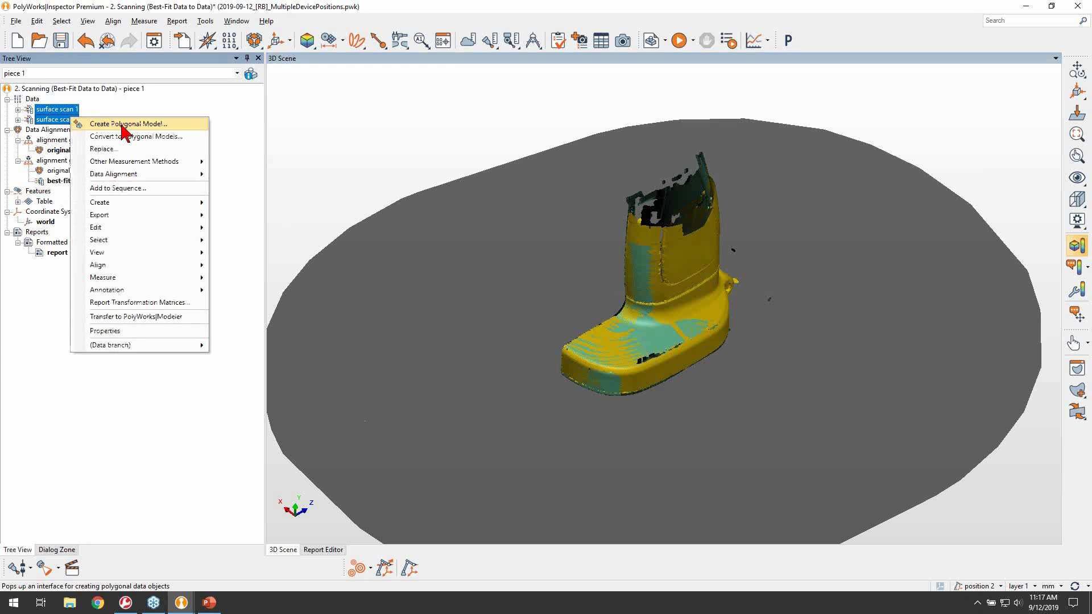
pyautogui.click(122, 125)
pyautogui.click(25, 312)
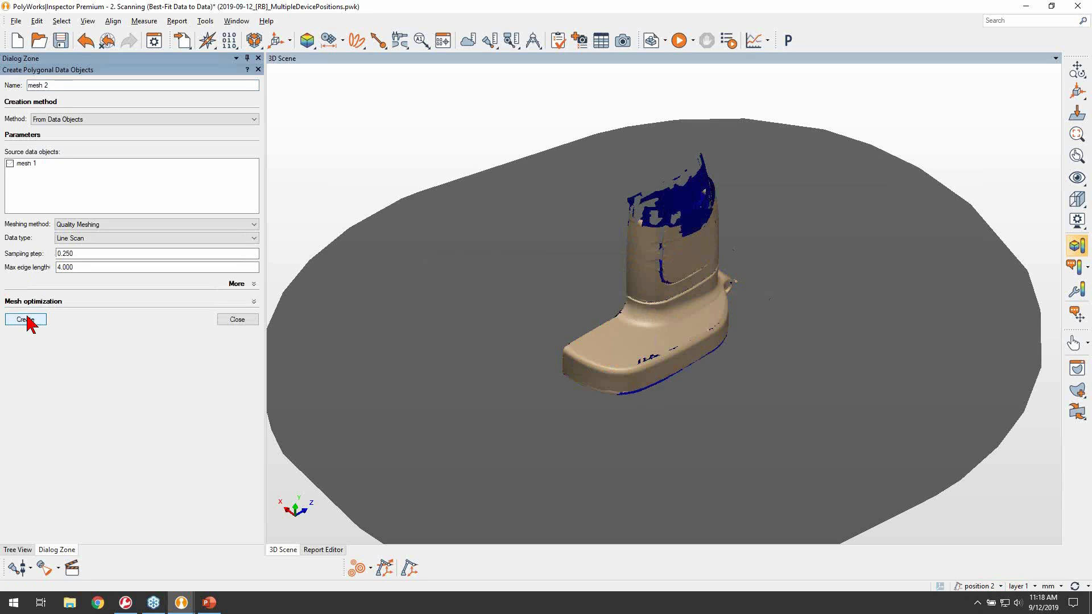
pyautogui.click(241, 320)
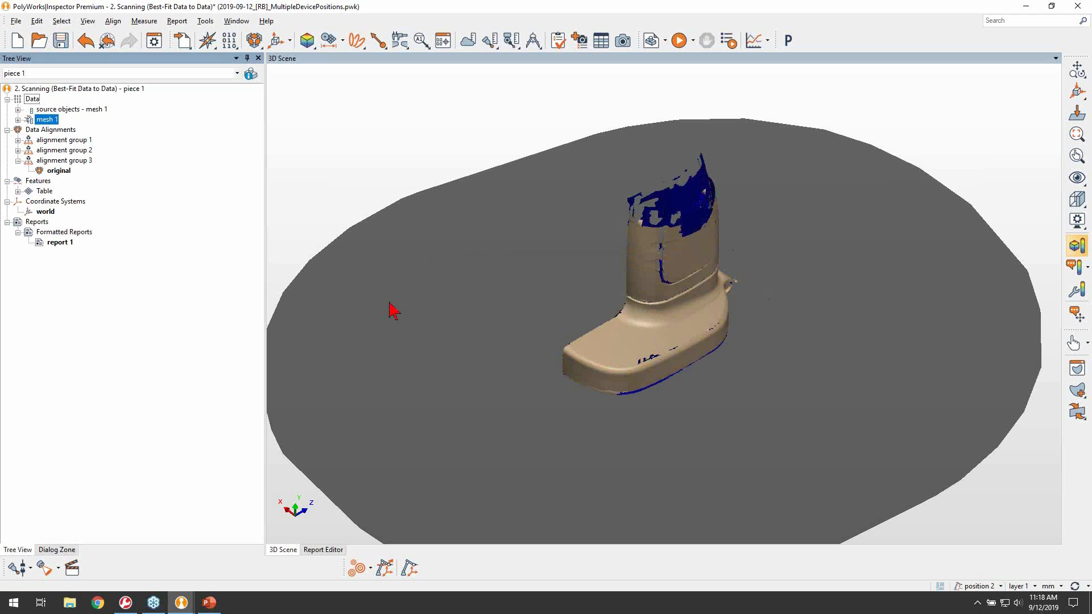
# Step: Hide the Table feature and examine the inside of the merged housing mesh
pyautogui.moveTo(398, 408); pyautogui.dragTo(321, 481)
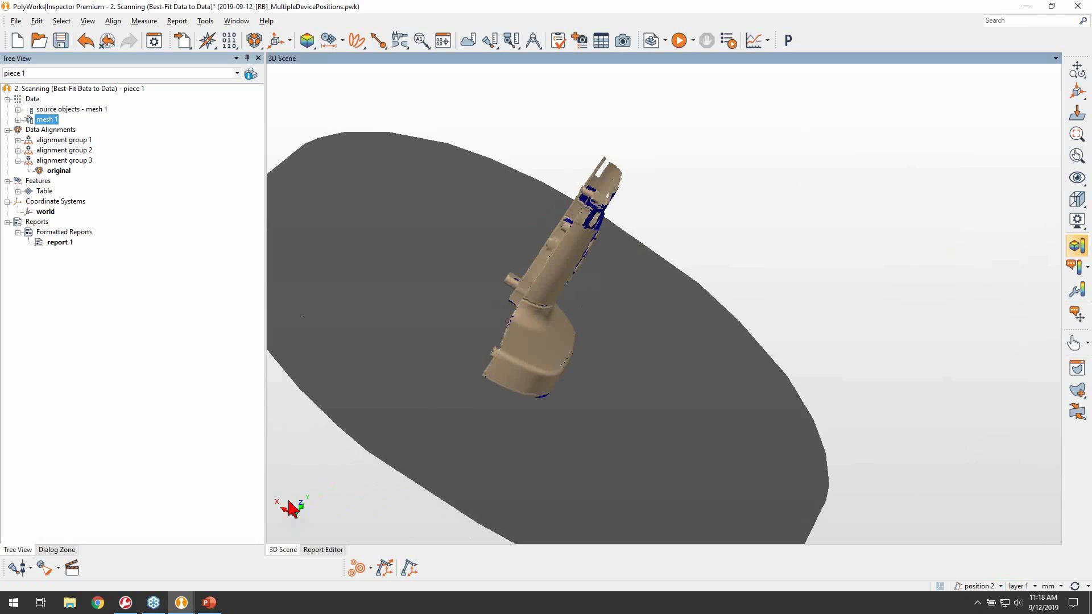
pyautogui.click(32, 192)
pyautogui.moveTo(398, 366); pyautogui.dragTo(475, 341)
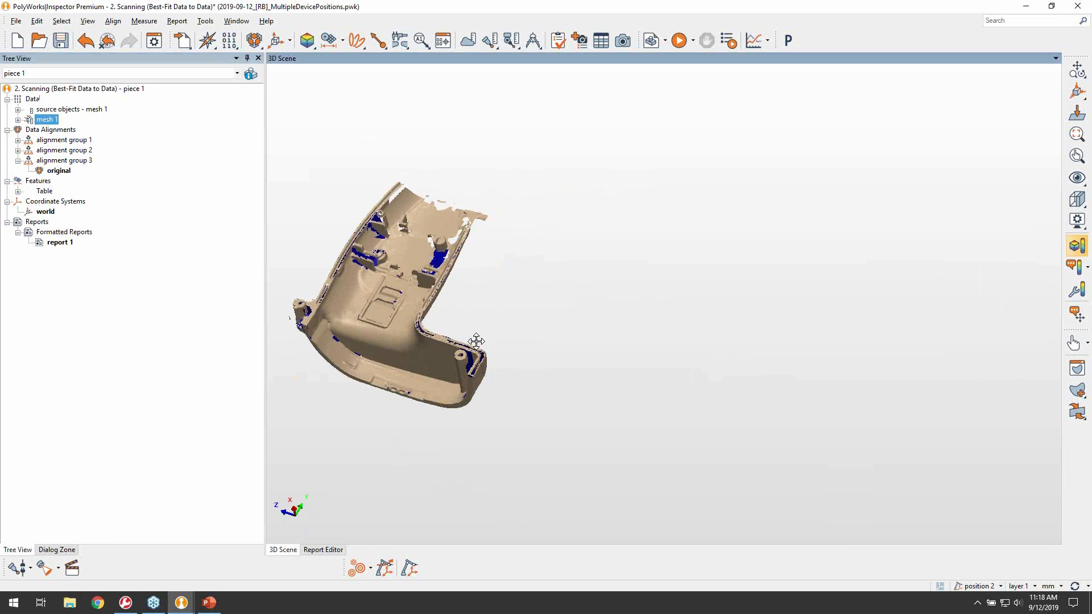
pyautogui.moveTo(475, 342); pyautogui.dragTo(554, 341, button='middle')
pyautogui.click(299, 517)
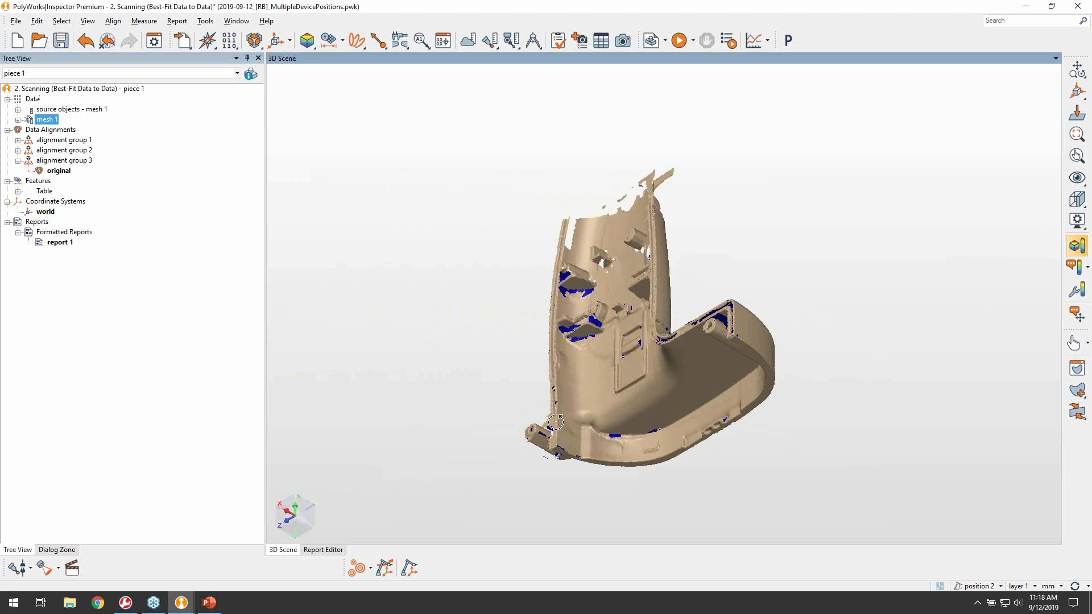
pyautogui.moveTo(455, 472); pyautogui.dragTo(521, 453)
pyautogui.click(300, 515)
pyautogui.moveTo(456, 441); pyautogui.dragTo(500, 367, button='right')
# Step: Measure the thickness of mesh 1 as a color map with a max distance of 10.000 and a sampling step of 1.000
pyautogui.click(310, 43)
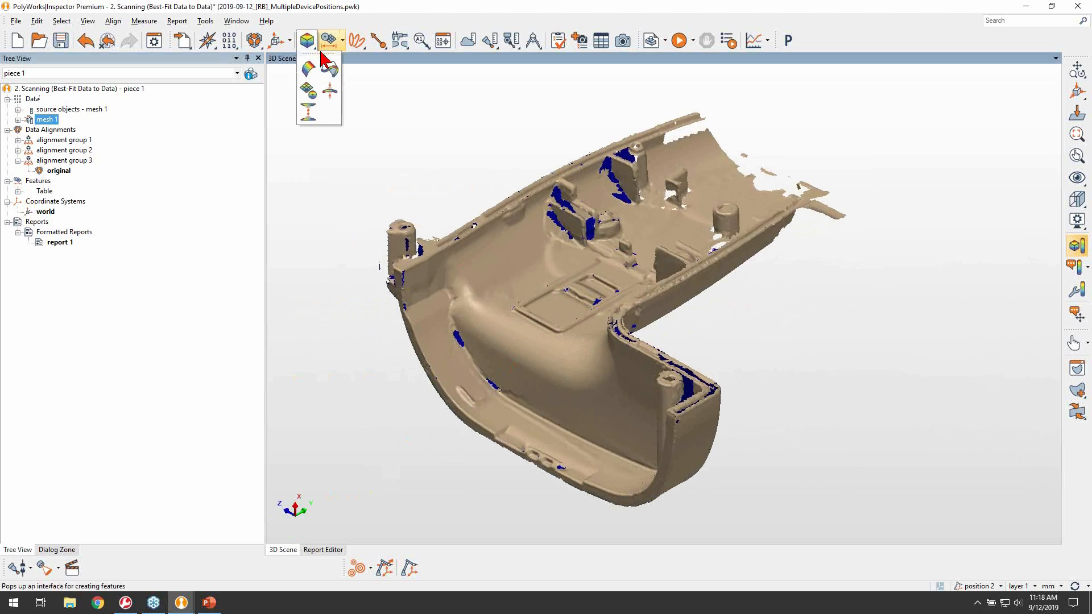
pyautogui.click(330, 91)
pyautogui.click(27, 222)
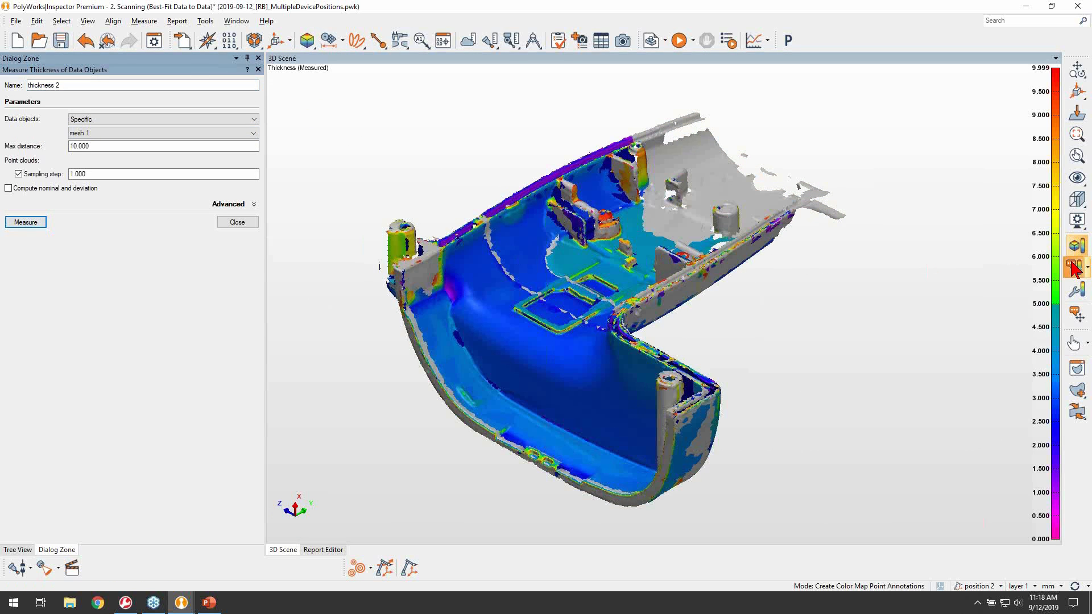
# Step: Add four thickness annotations at points on the housing's inner walls and finish the thickness measurement
pyautogui.click(484, 338)
pyautogui.click(529, 366)
pyautogui.click(625, 423)
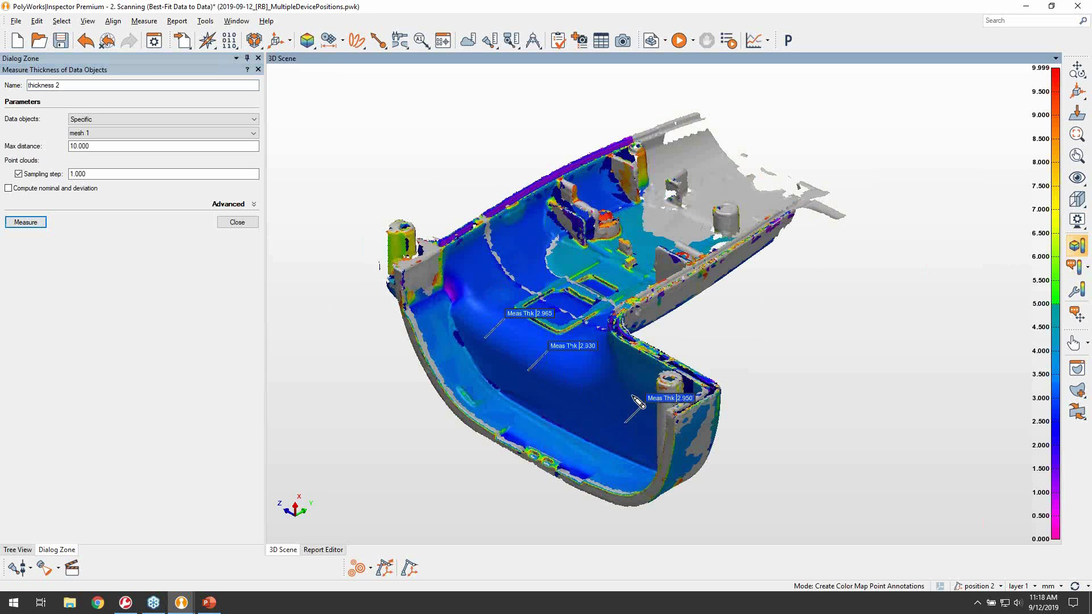
pyautogui.click(648, 366)
pyautogui.rightClick(641, 340)
pyautogui.moveTo(605, 318); pyautogui.dragTo(627, 293, button='middle')
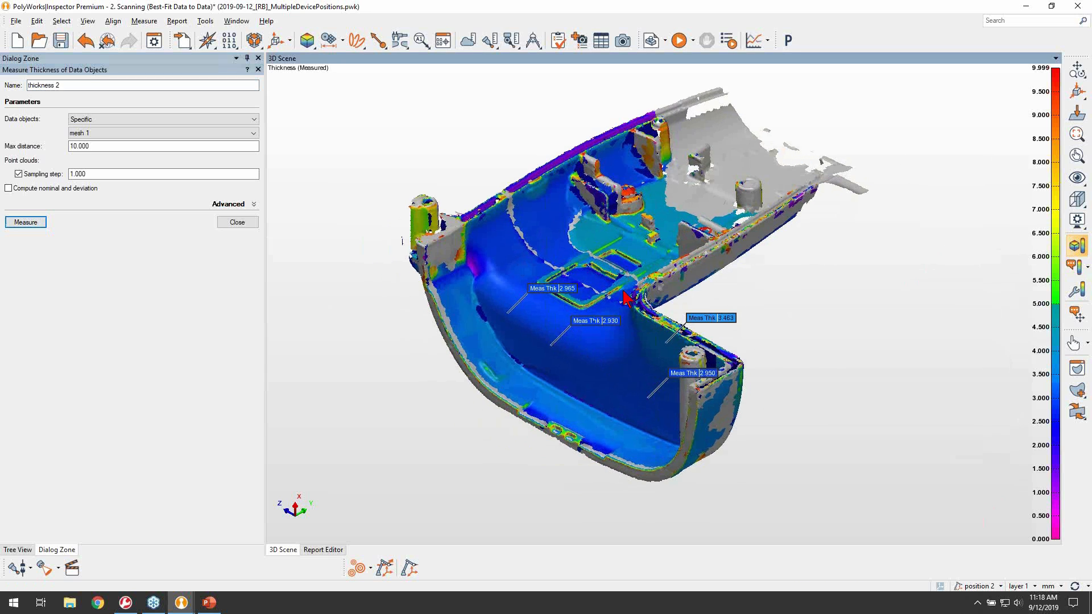
pyautogui.moveTo(627, 293); pyautogui.dragTo(633, 262, button='right')
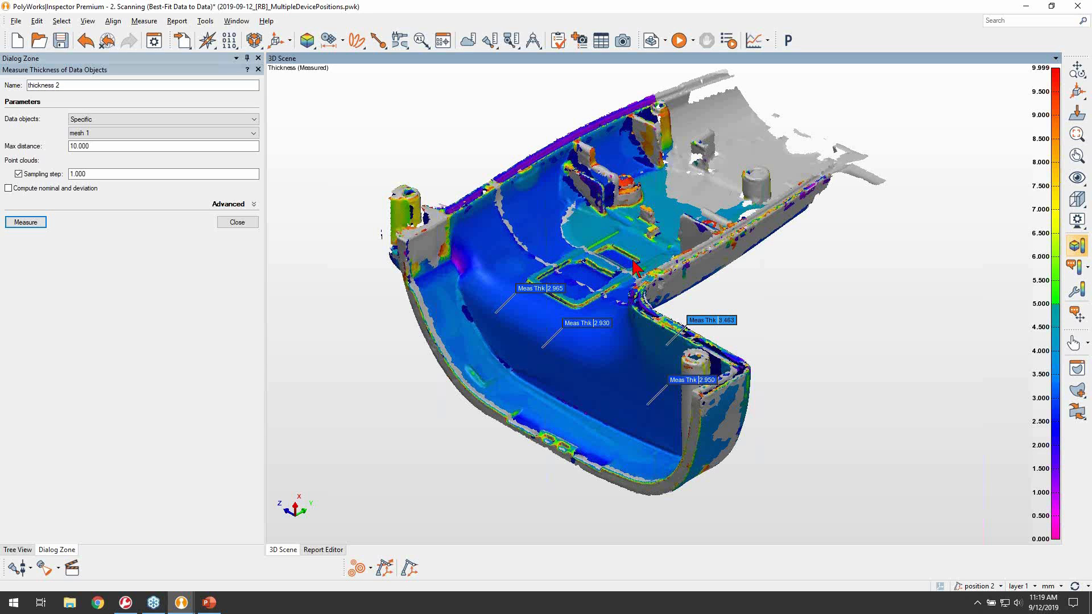
pyautogui.click(247, 223)
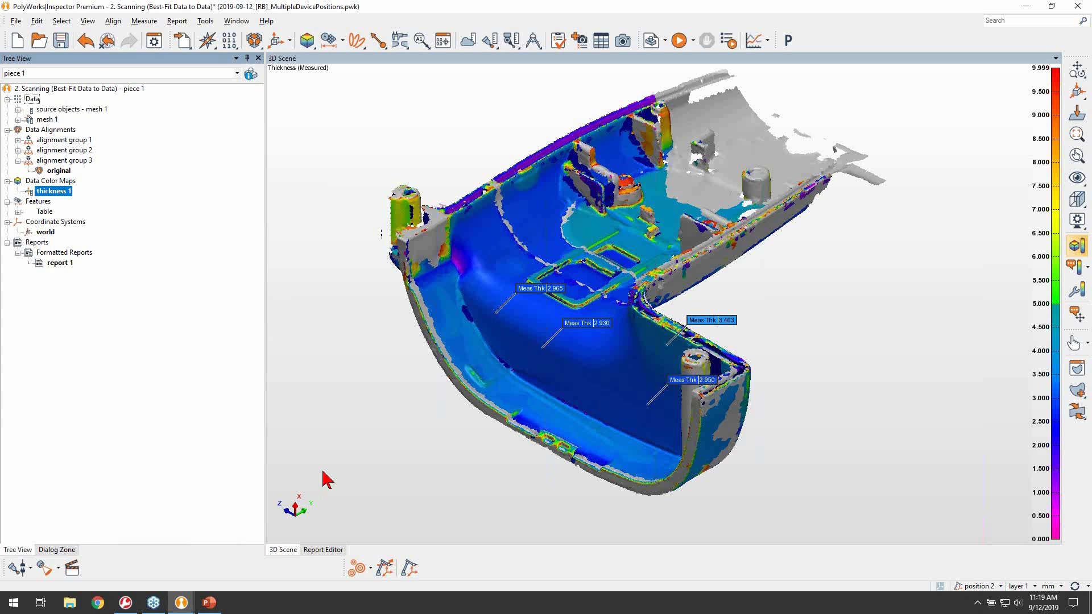
# Step: Switch to the 1. Using Targets project and return from its report to the 3D scene
pyautogui.moveTo(182, 603)
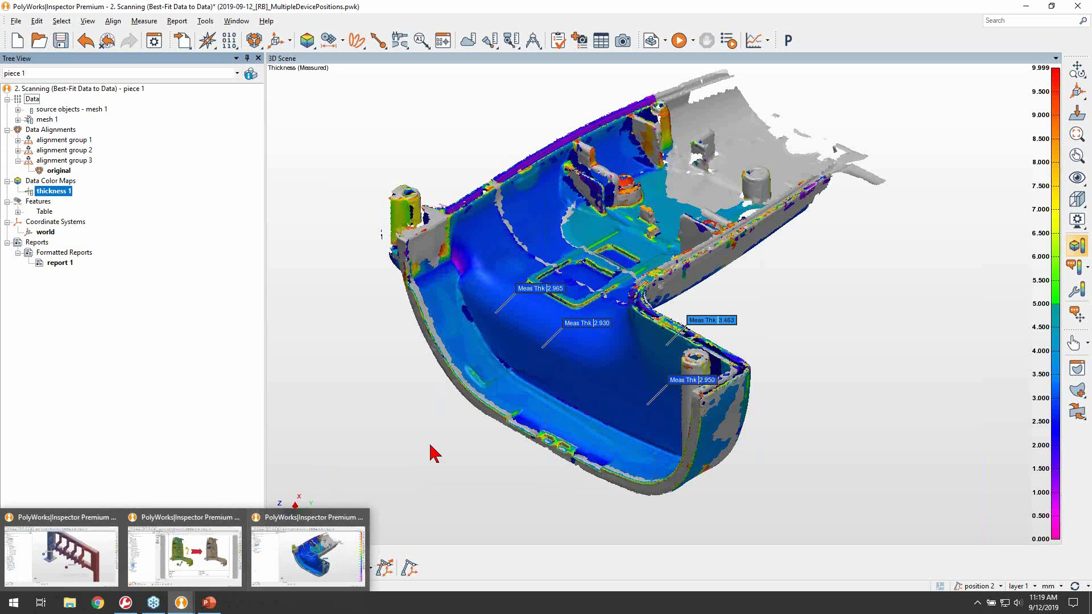
pyautogui.click(186, 604)
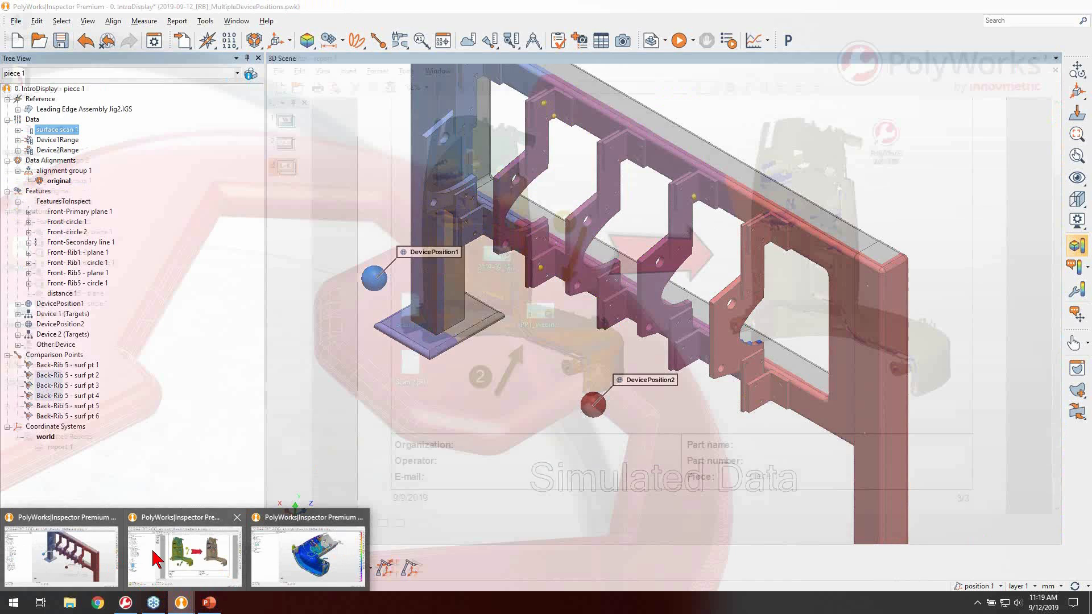
pyautogui.click(165, 556)
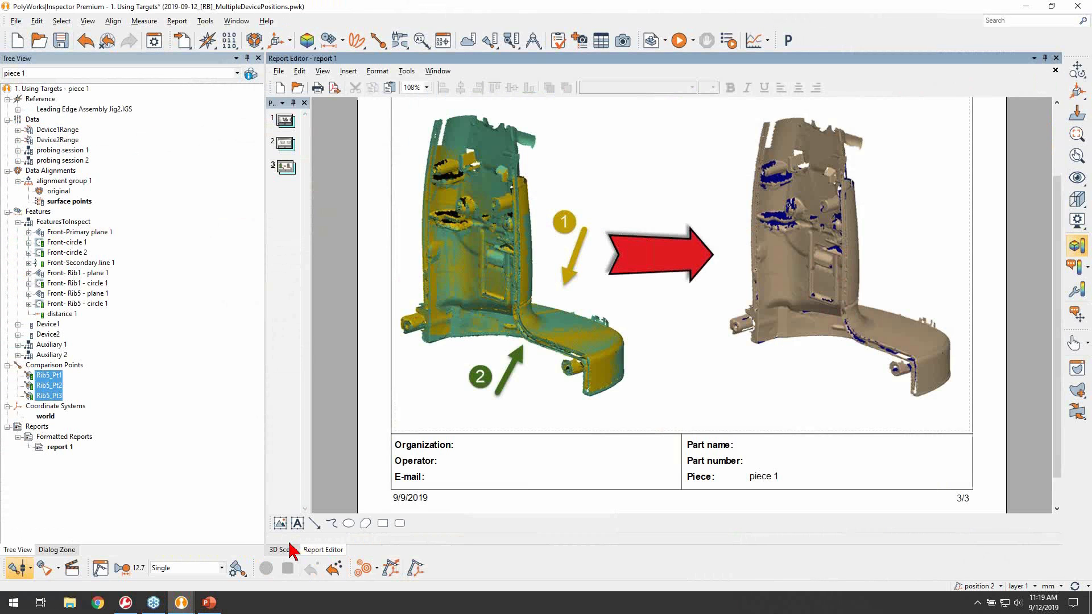
pyautogui.click(283, 550)
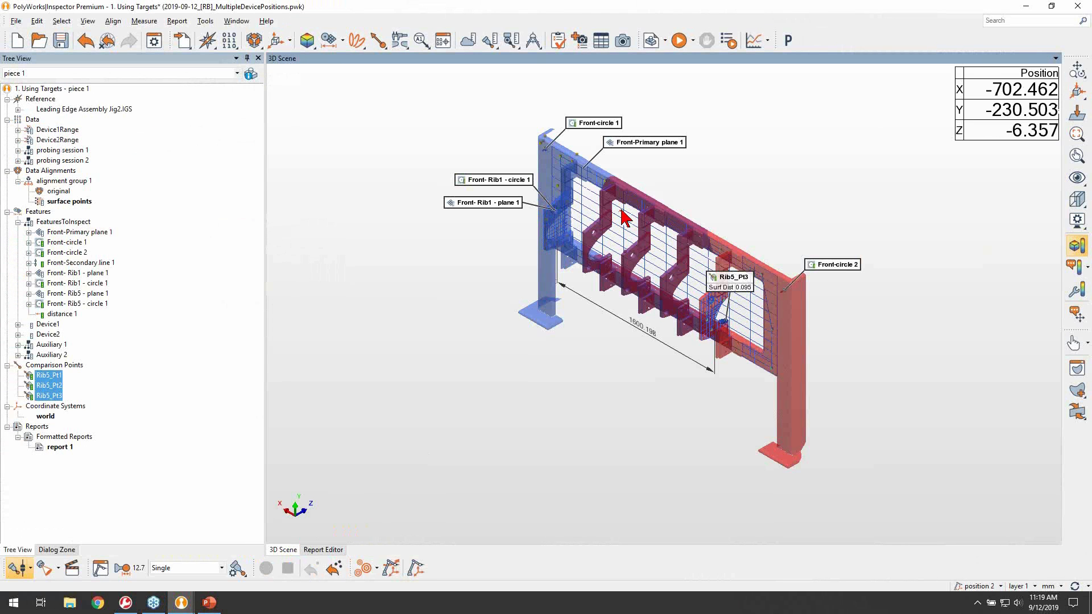
# Step: Show the device positions and targets, enlarge the target alignment list, and create a summary table from it
pyautogui.click(417, 569)
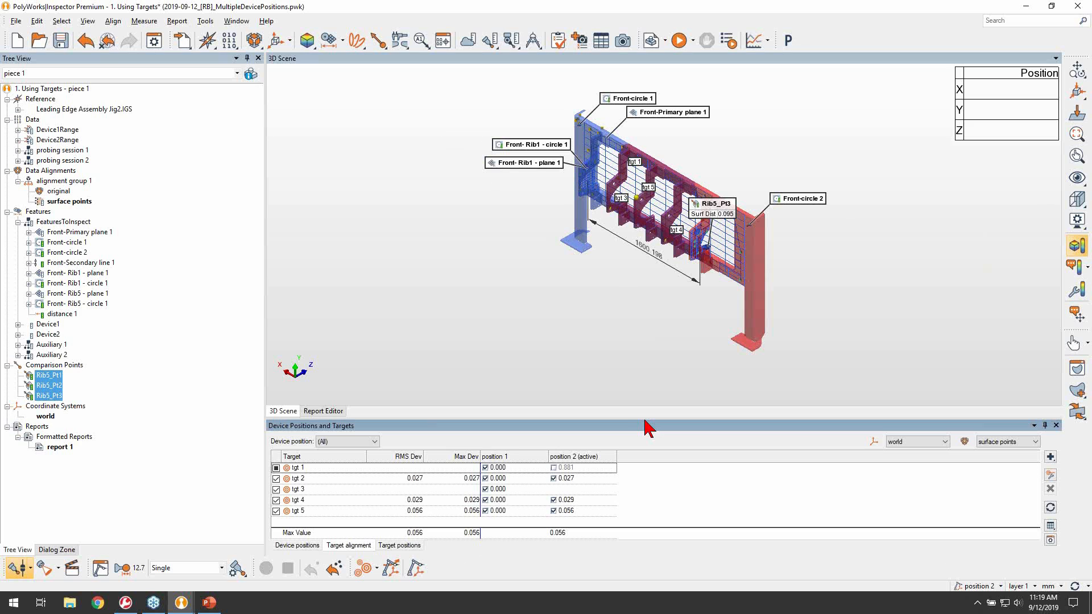
pyautogui.moveTo(650, 428); pyautogui.dragTo(651, 376)
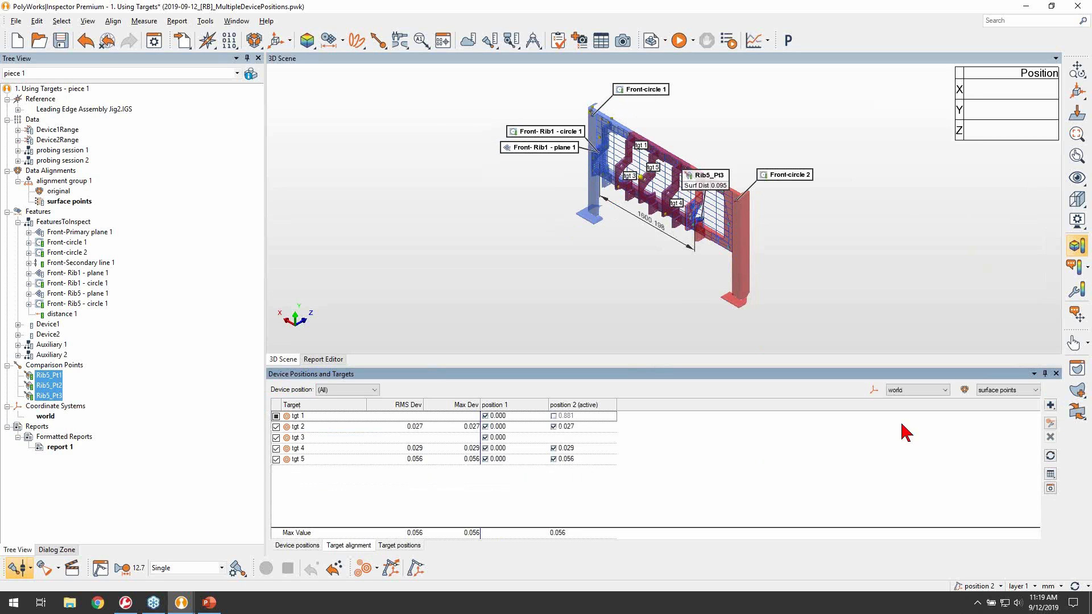
pyautogui.click(1051, 475)
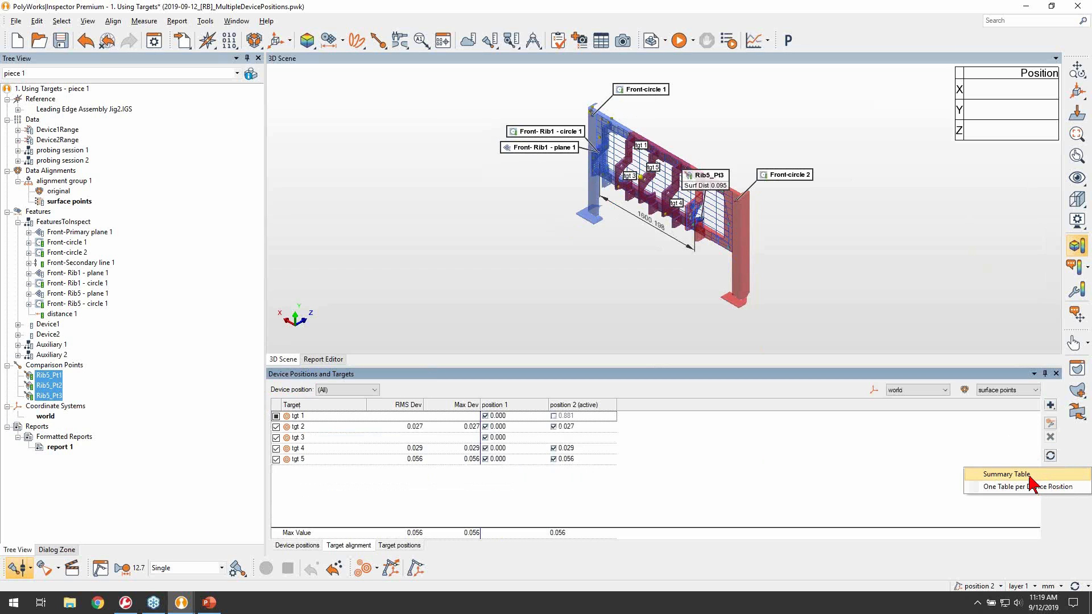
pyautogui.click(1024, 475)
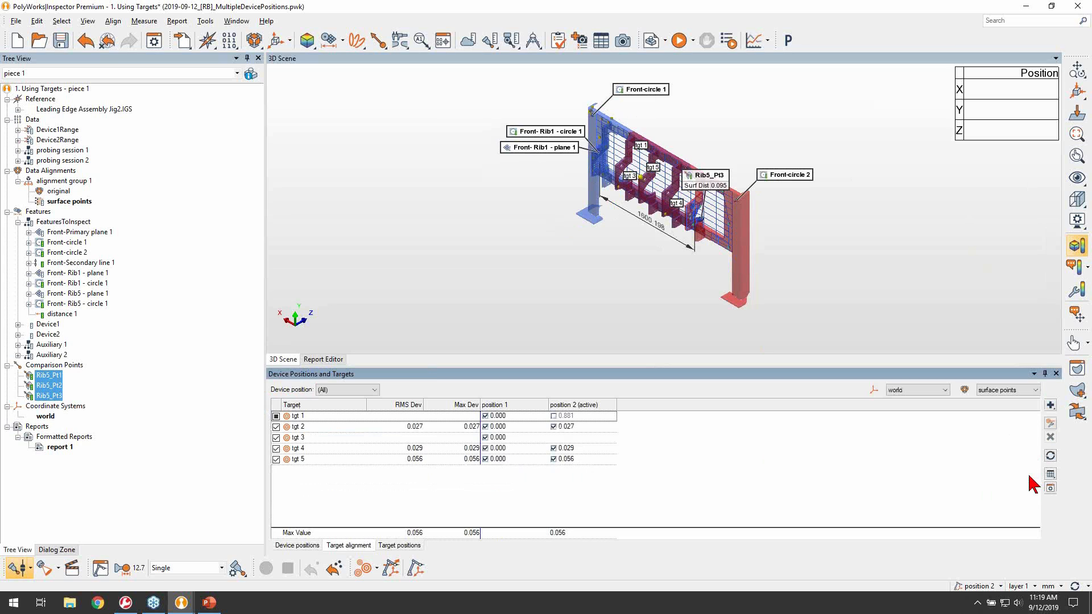
# Step: Open report 1 and review the target alignment table on its last page
pyautogui.doubleClick(59, 447)
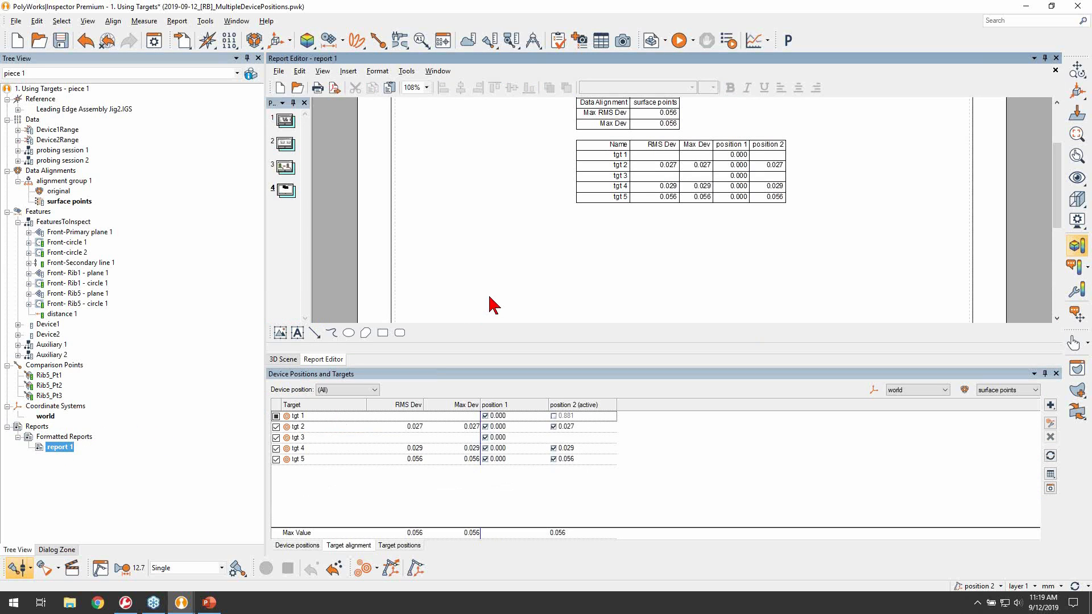
pyautogui.scroll(2, 1057, 176)
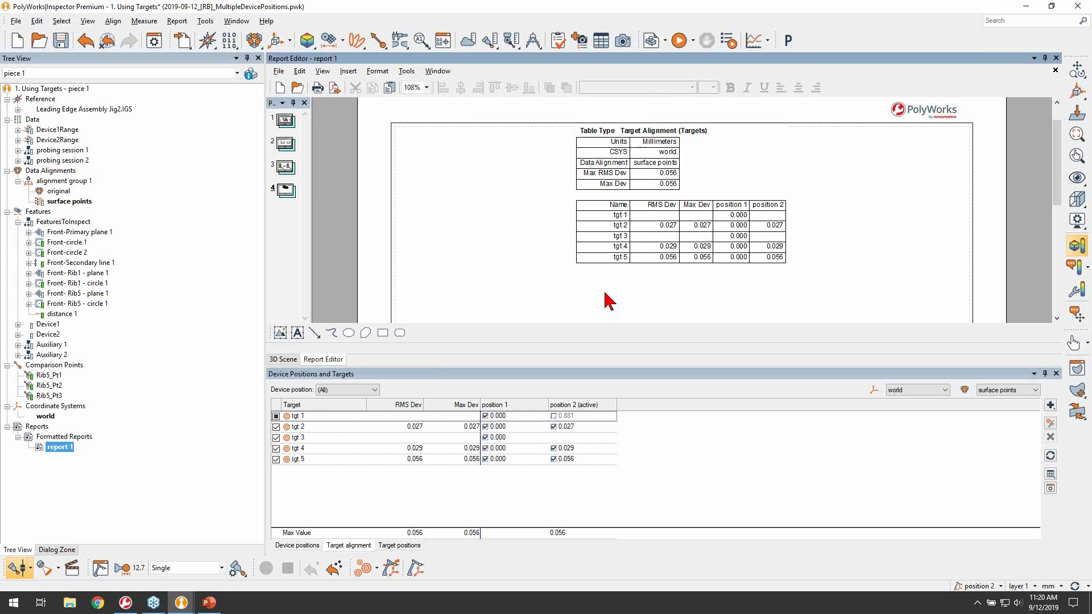
# Step: Switch to the 2. Scanning (Best-Fit Data to Data) project and select best-fit to data 1 in alignment group 2
pyautogui.moveTo(182, 604)
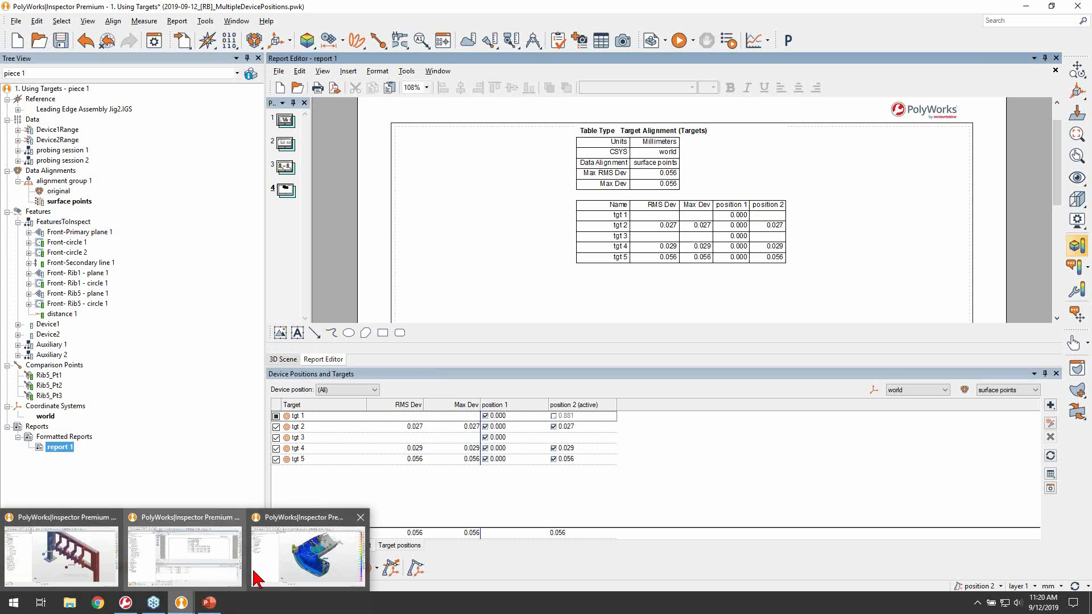
pyautogui.click(291, 546)
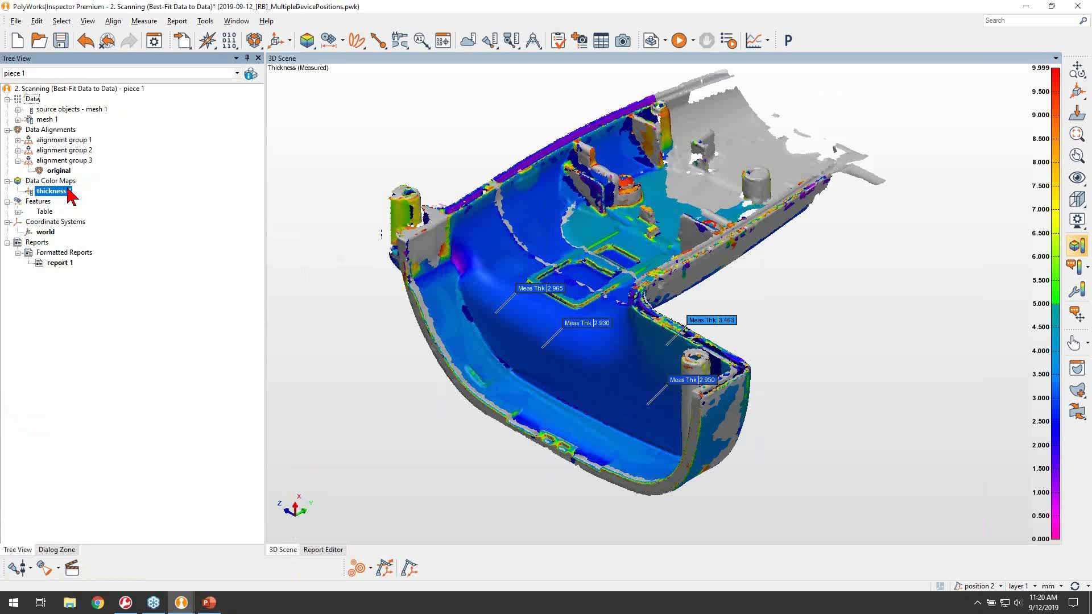
pyautogui.moveTo(474, 209); pyautogui.dragTo(476, 244, button='right')
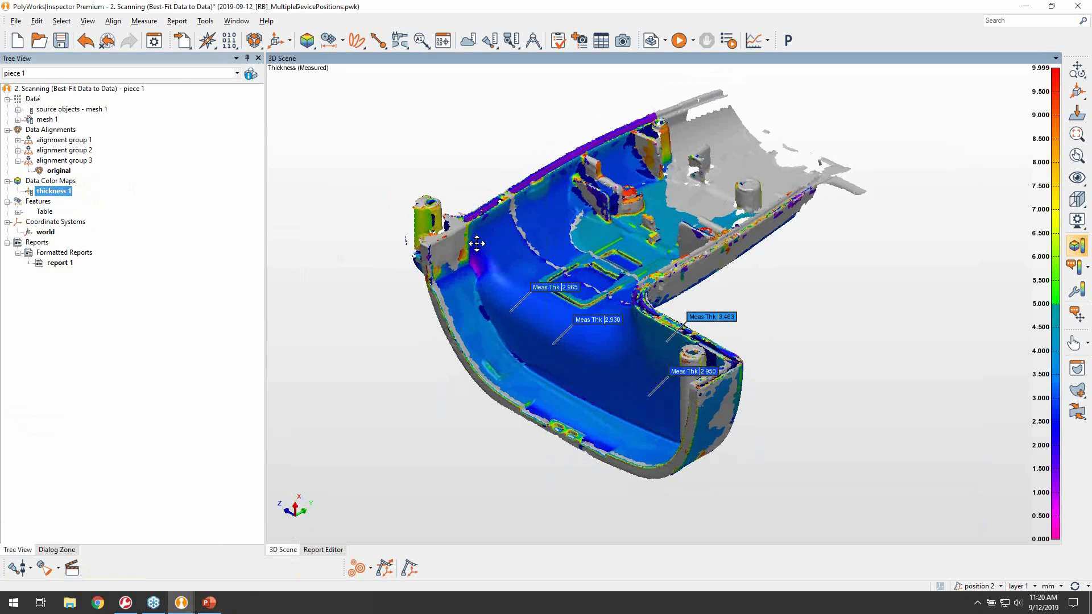
pyautogui.moveTo(476, 244); pyautogui.dragTo(486, 268, button='middle')
pyautogui.click(18, 150)
pyautogui.click(71, 170)
pyautogui.click(257, 39)
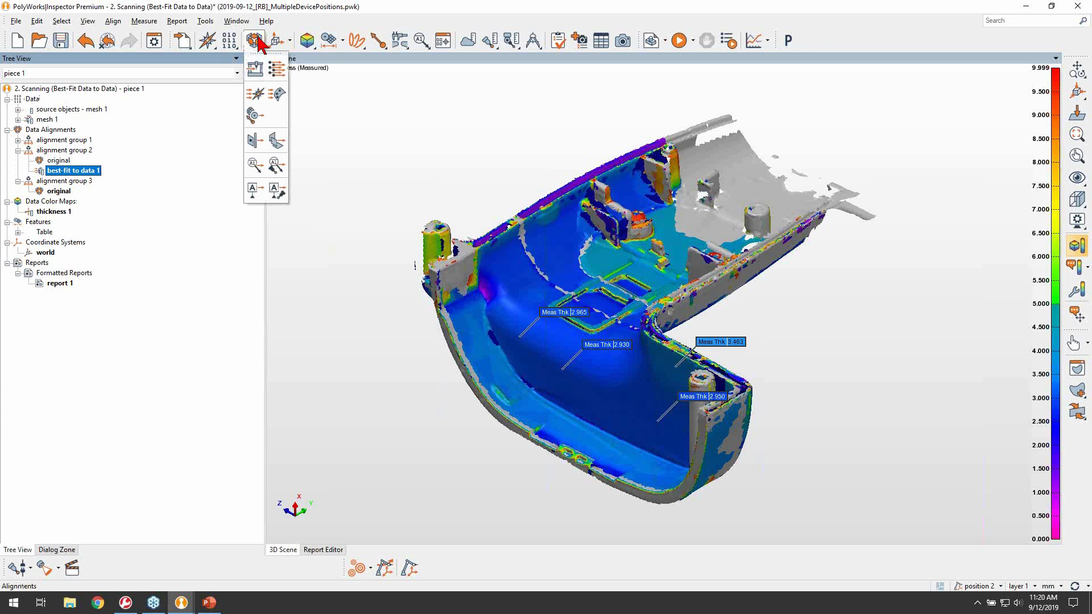
pyautogui.click(410, 136)
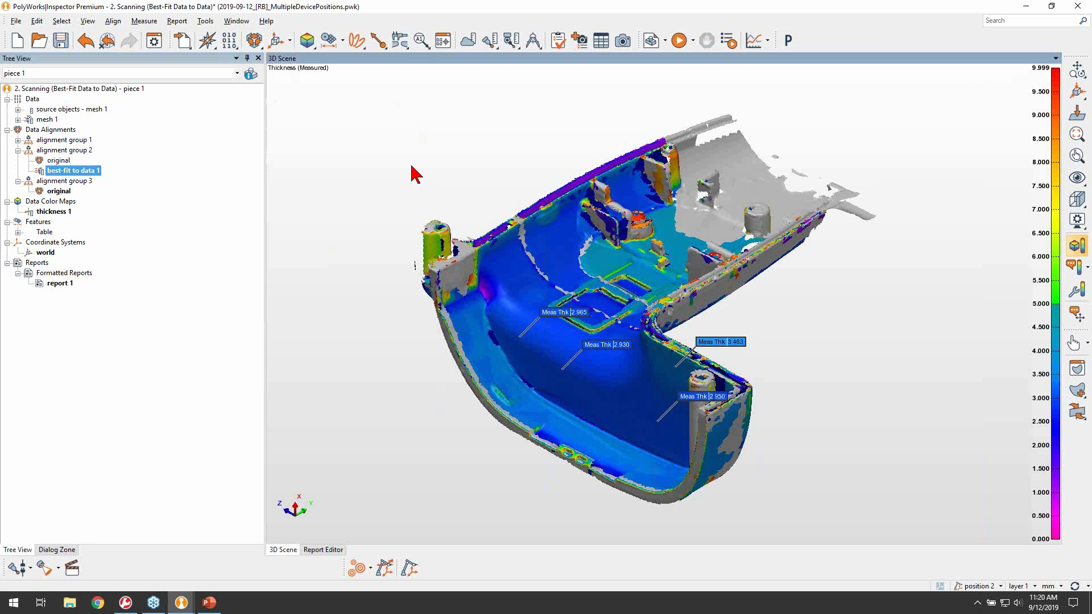
# Step: Return to the 1. Using Targets project and close its report and the device positions and targets list
pyautogui.click(181, 603)
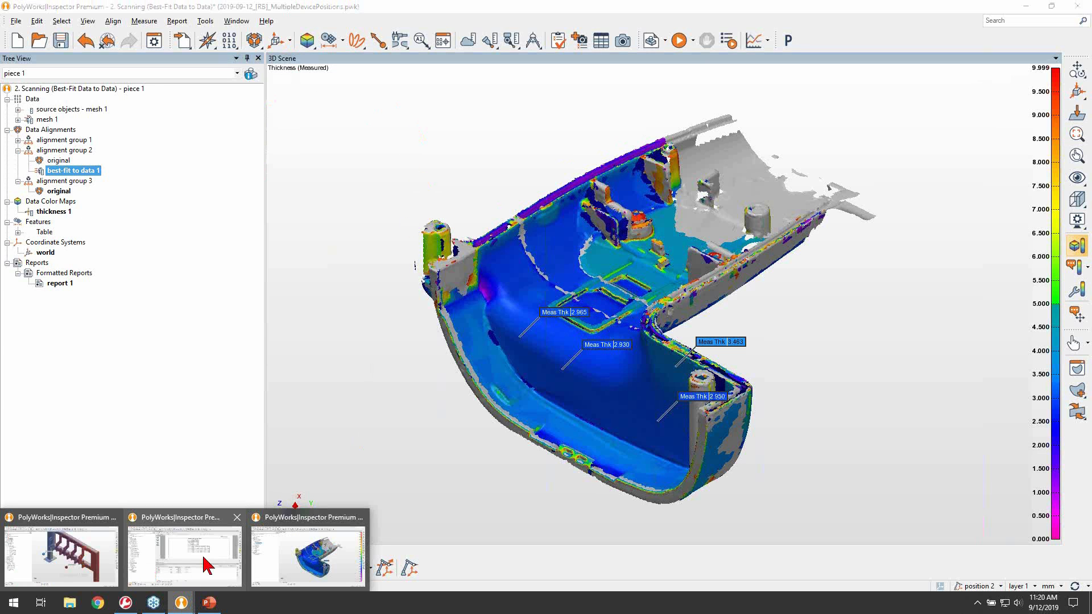
pyautogui.click(197, 565)
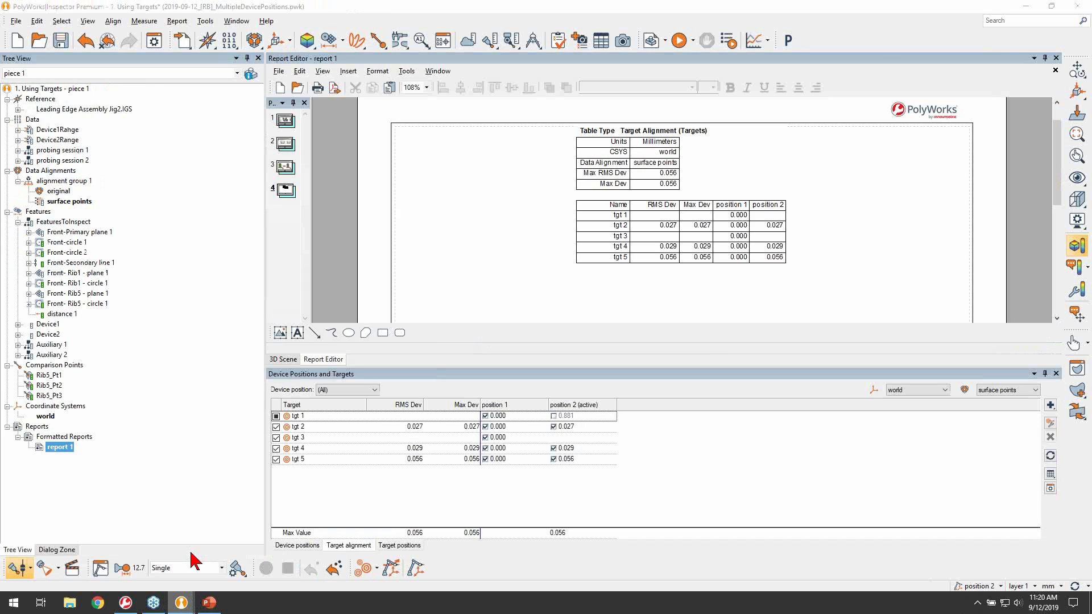
pyautogui.click(1056, 58)
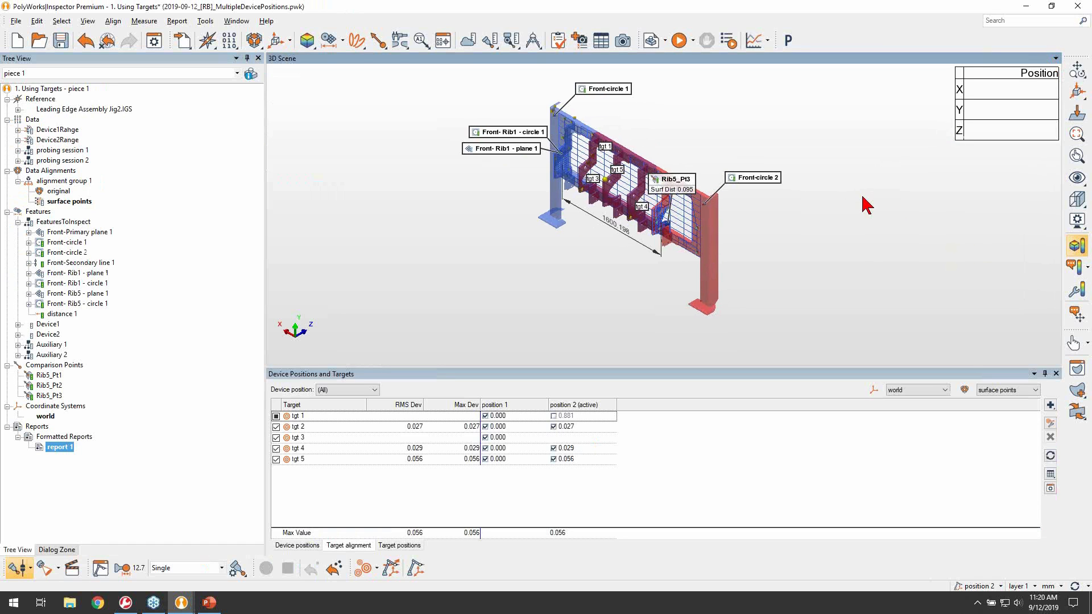
pyautogui.click(1056, 373)
pyautogui.moveTo(792, 370); pyautogui.dragTo(819, 367, button='middle')
pyautogui.moveTo(819, 367); pyautogui.dragTo(807, 326, button='right')
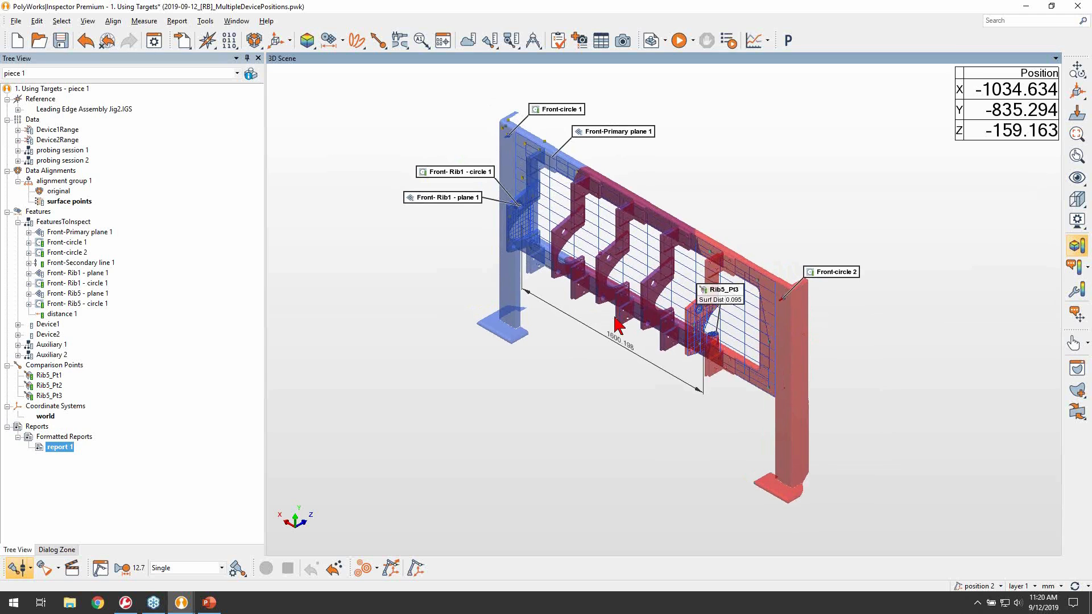
# Step: Continue measuring targets for position 2 and set the target definition method to From Primitive Centers
pyautogui.click(364, 567)
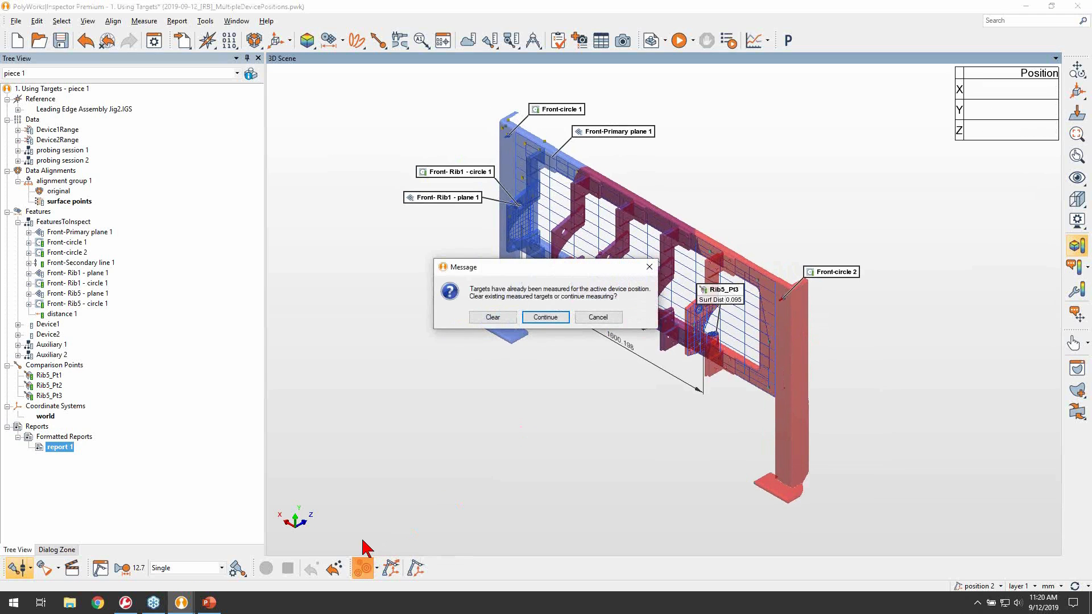
pyautogui.click(545, 317)
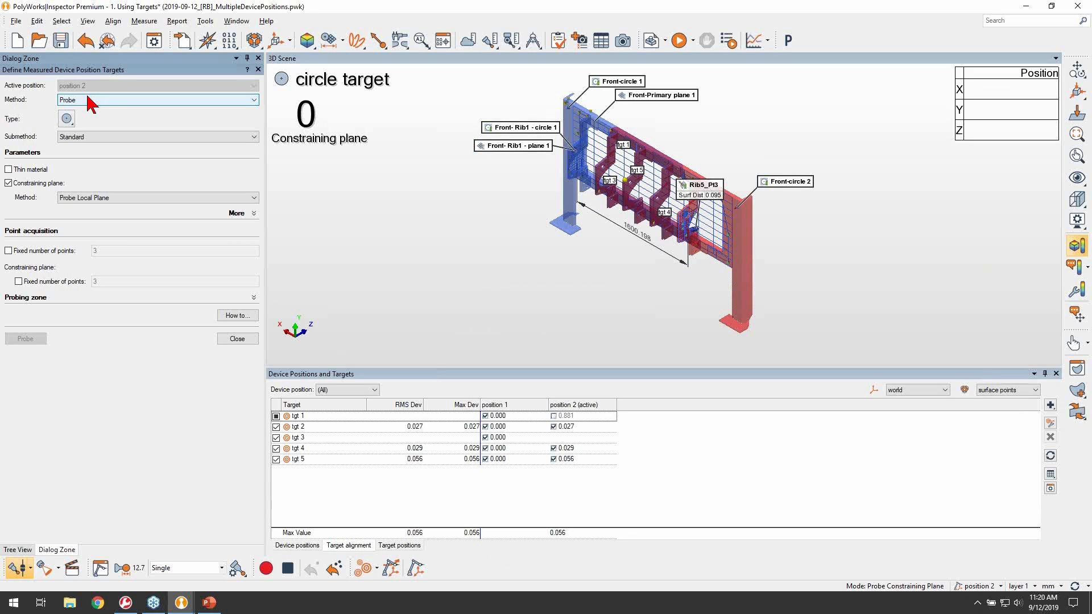
pyautogui.click(90, 101)
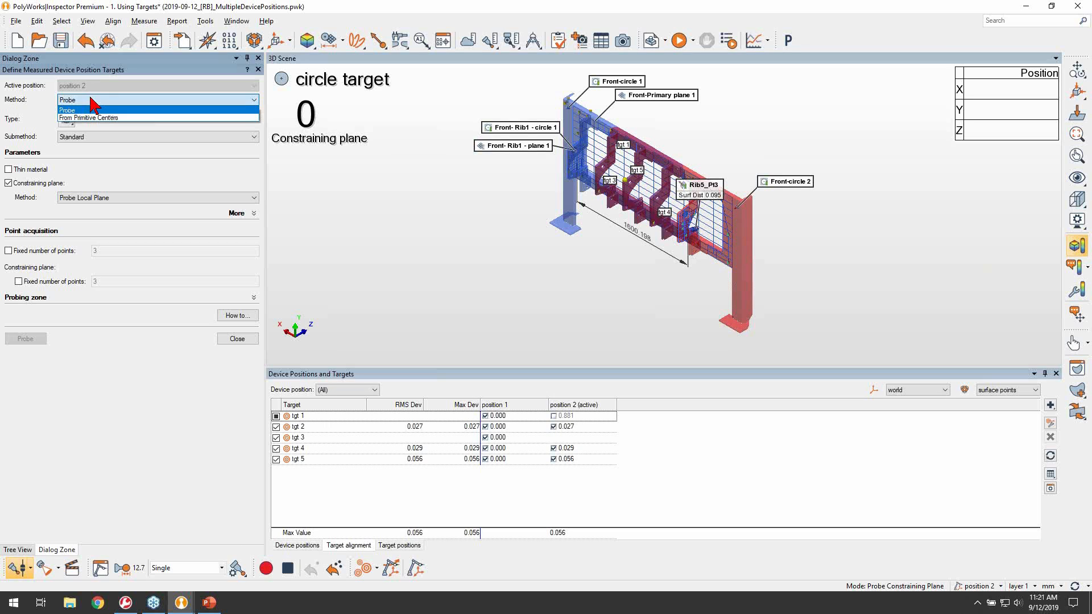
pyautogui.click(103, 118)
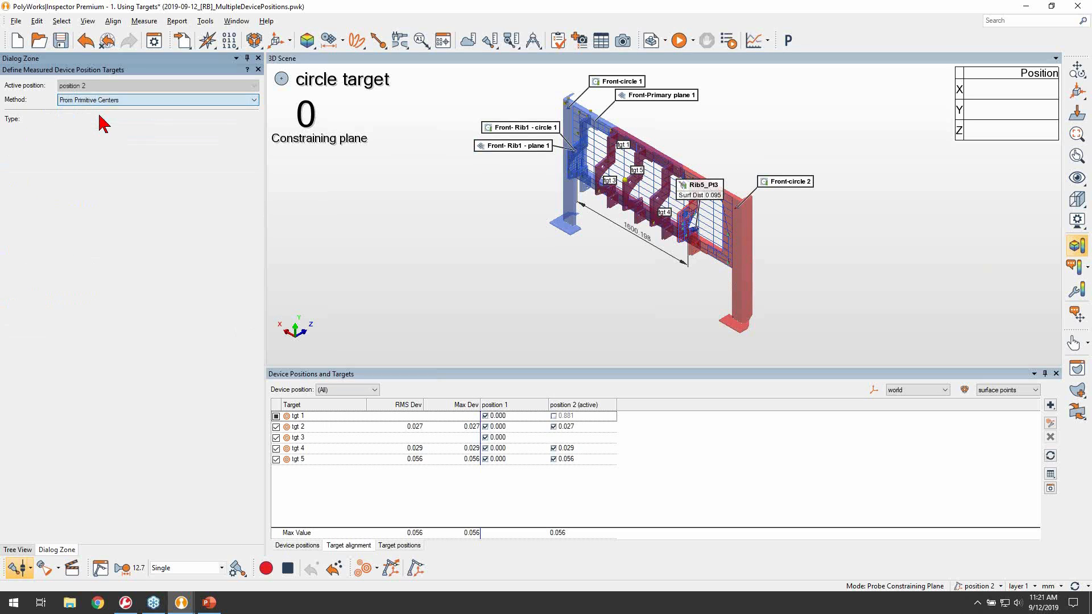
# Step: Define a position 2 target from the center of Front- Rib5 - circle 1 and finish the target definition
pyautogui.click(24, 549)
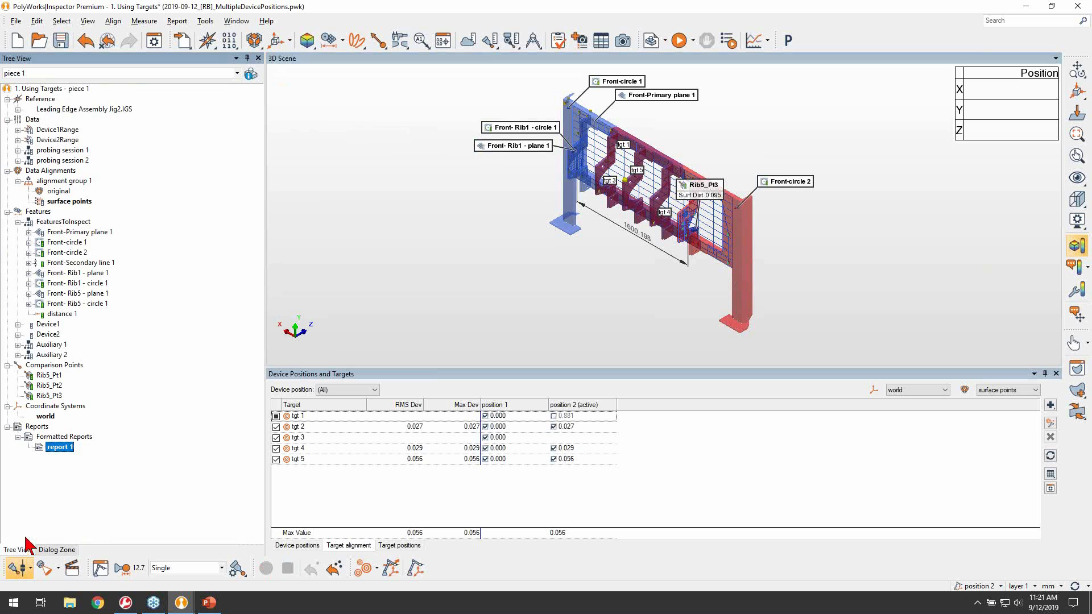
pyautogui.click(75, 253)
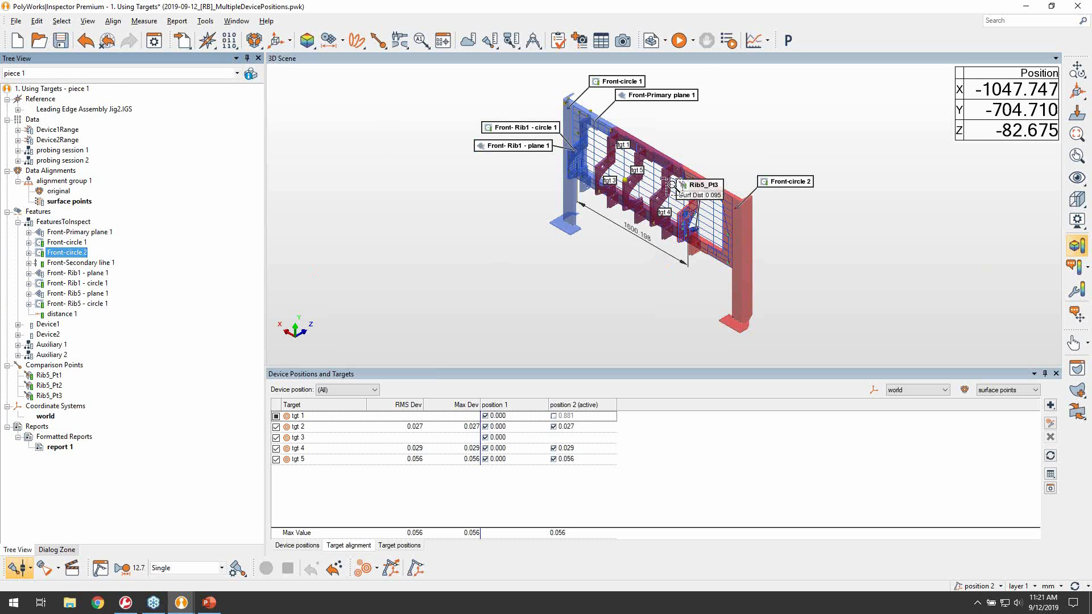
pyautogui.scroll(5, 651, 265)
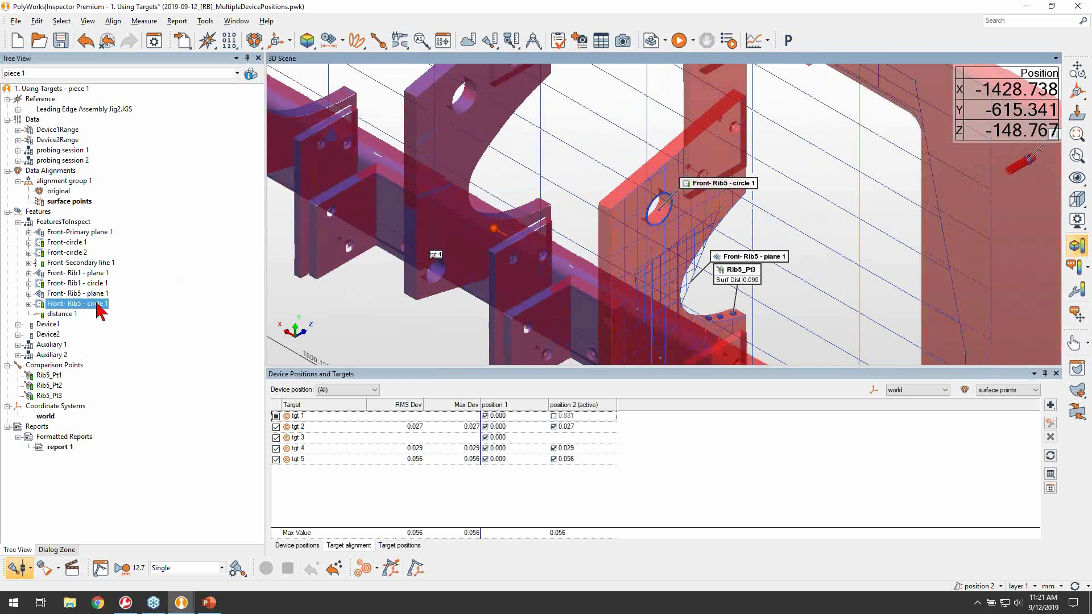
pyautogui.click(69, 550)
pyautogui.click(25, 121)
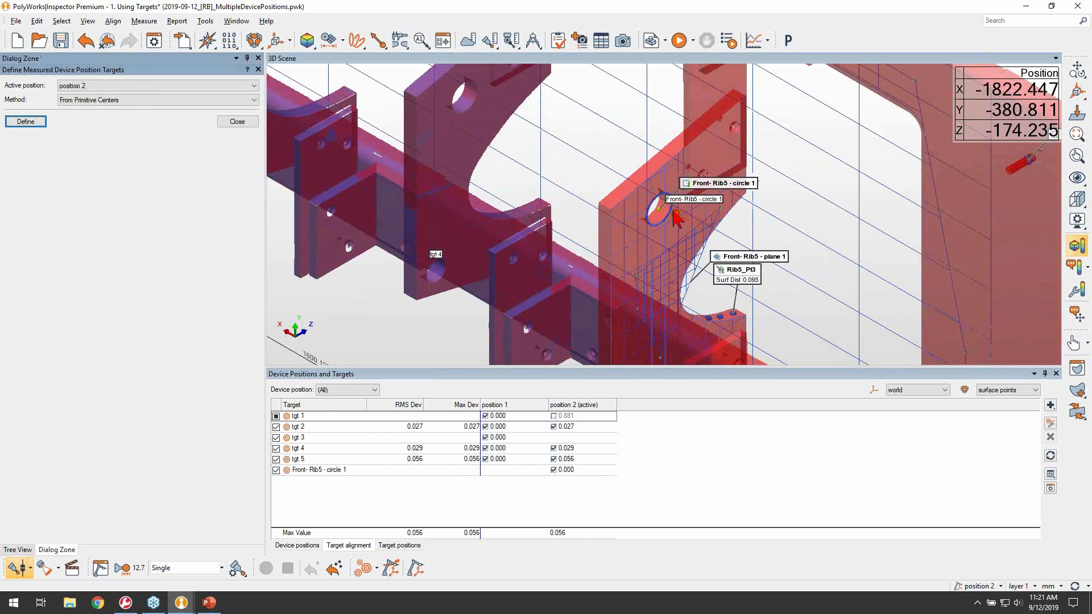
pyautogui.click(237, 121)
# Step: Examine the target at Front- Rib5 - circle 1 in relation to the other targets on the jig
pyautogui.scroll(-3, 649, 181)
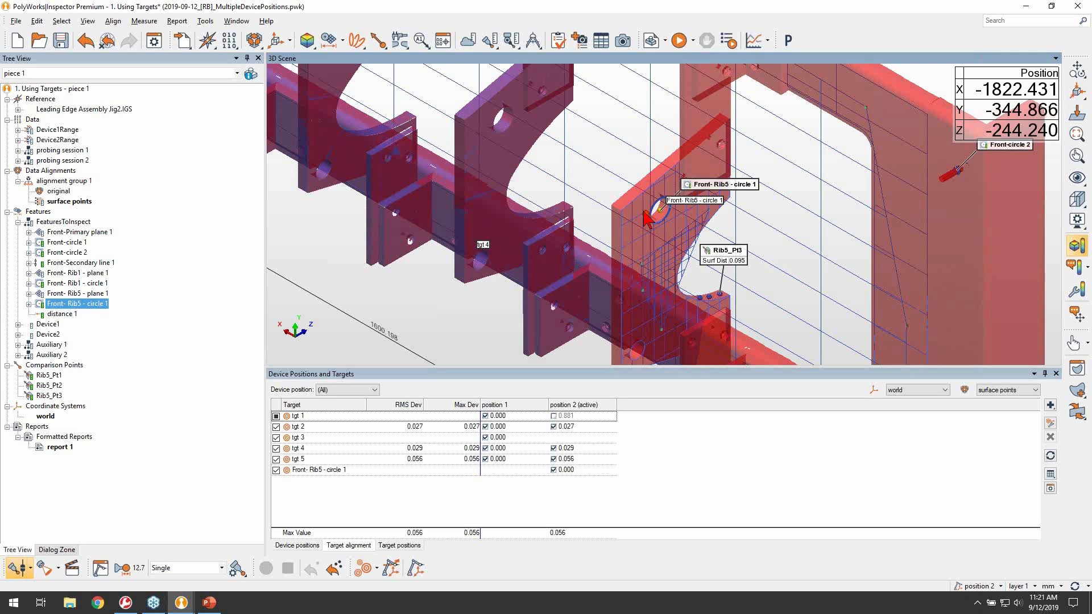
pyautogui.moveTo(644, 190); pyautogui.dragTo(663, 265, button='right')
pyautogui.moveTo(666, 260); pyautogui.dragTo(688, 263, button='middle')
pyautogui.moveTo(694, 239); pyautogui.dragTo(678, 251, button='right')
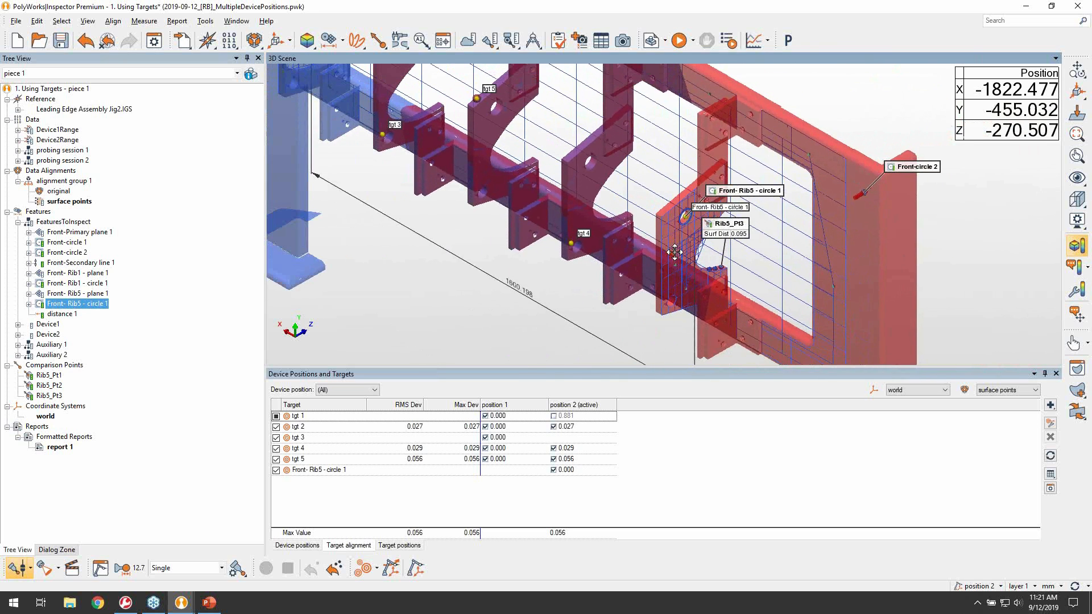
pyautogui.moveTo(658, 216); pyautogui.dragTo(683, 236, button='middle')
pyautogui.moveTo(684, 235); pyautogui.dragTo(686, 249, button='right')
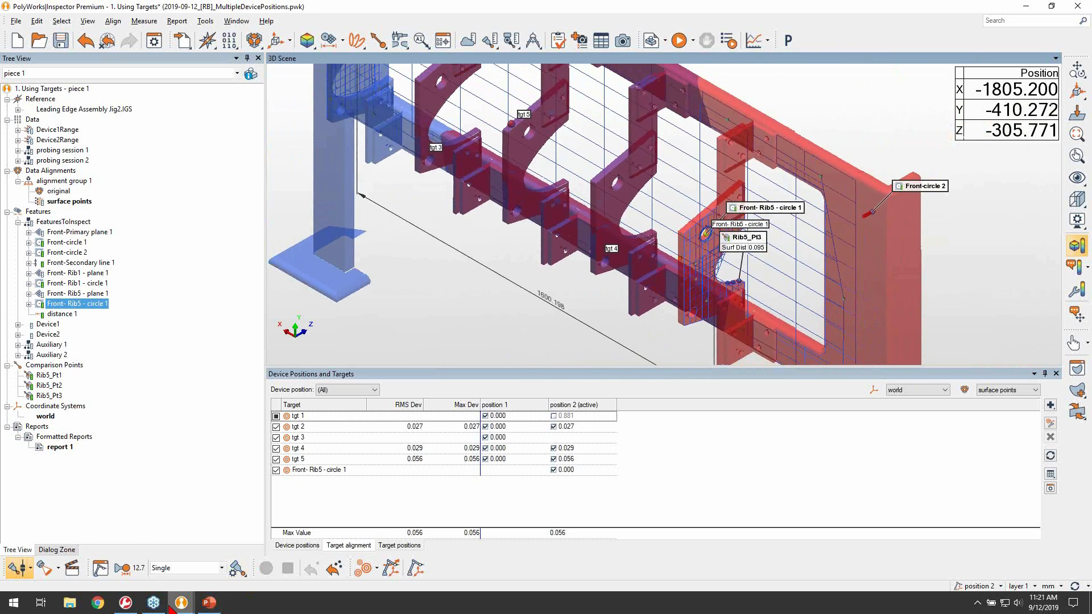
# Step: Switch to the 2. Scanning (Best-Fit Data to Data) project and turn the housing to show its outer side
pyautogui.moveTo(191, 604)
pyautogui.click(310, 555)
pyautogui.moveTo(471, 421); pyautogui.dragTo(485, 391, button='middle')
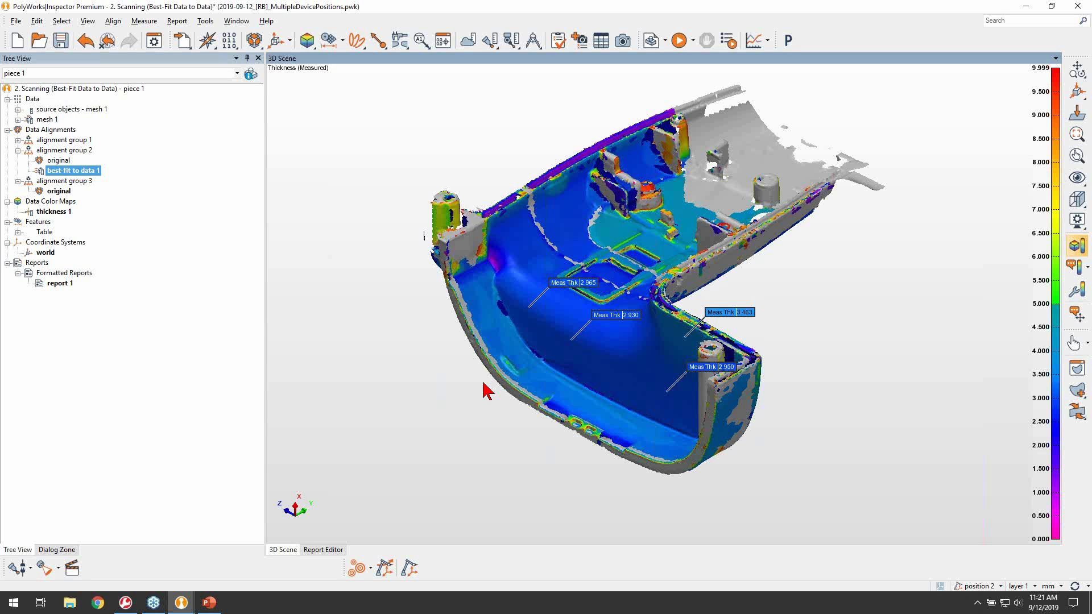
pyautogui.moveTo(632, 328); pyautogui.dragTo(555, 298)
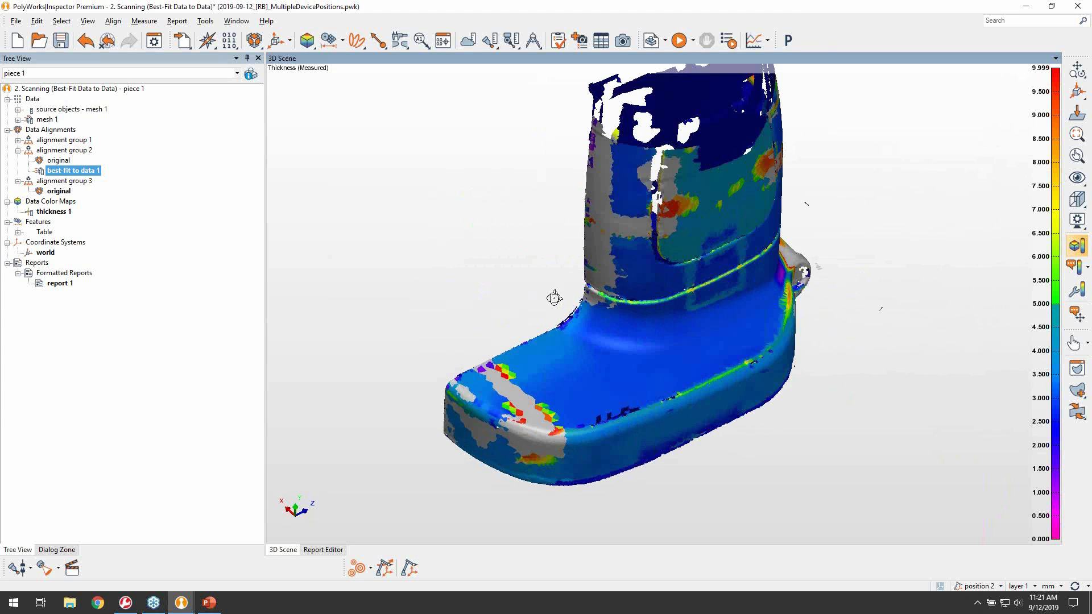
pyautogui.rightClick(59, 171)
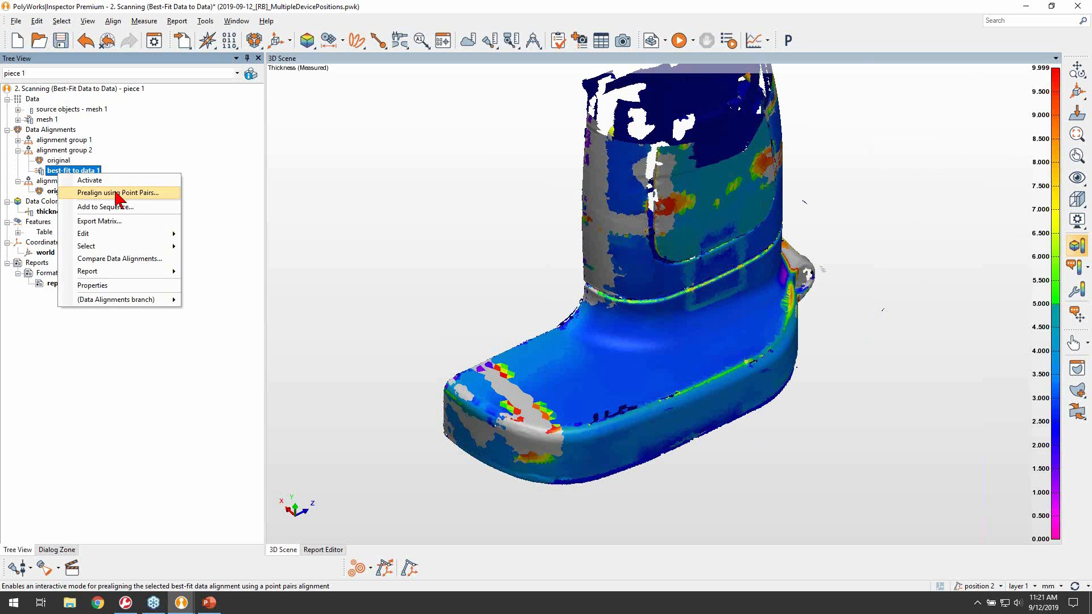
pyautogui.click(117, 194)
pyautogui.click(236, 128)
# Step: Activate the original alignment of alignment group 2, hide the color map and mesh 1, and show the source scans
pyautogui.rightClick(46, 162)
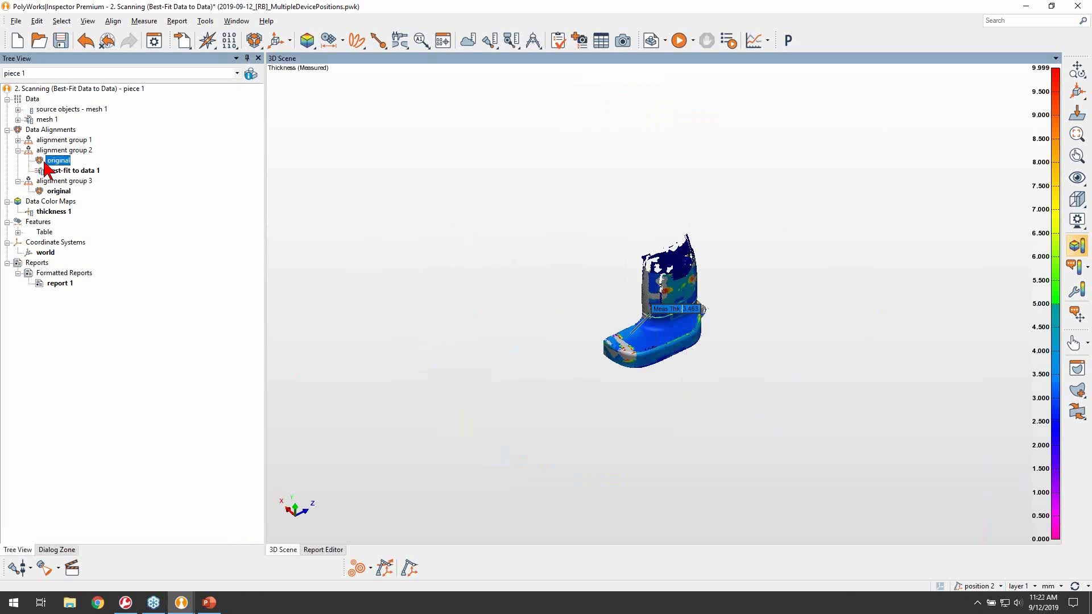
pyautogui.click(1074, 266)
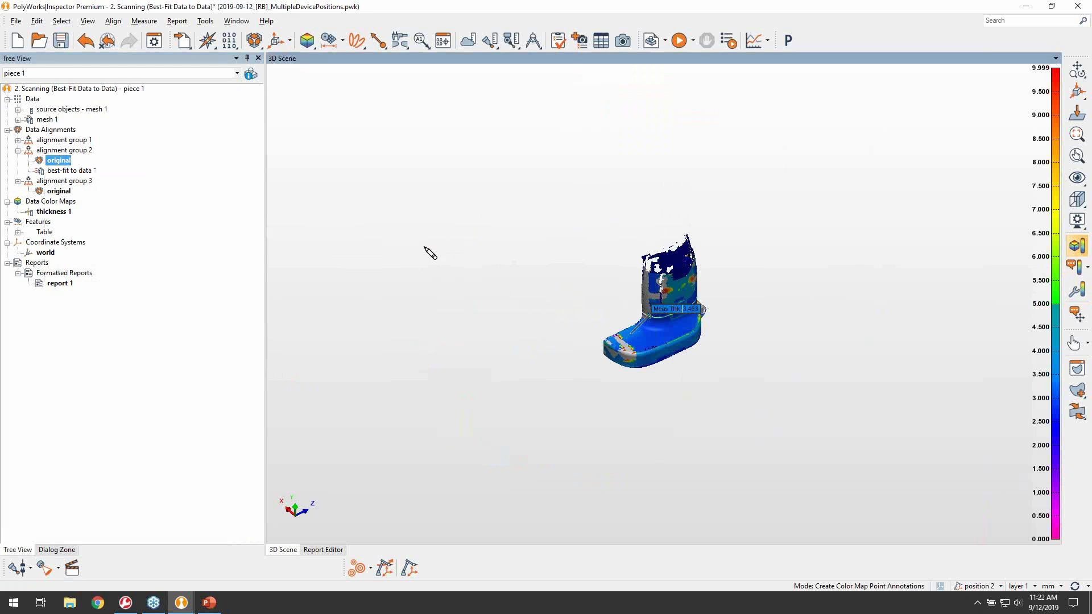
pyautogui.click(1077, 246)
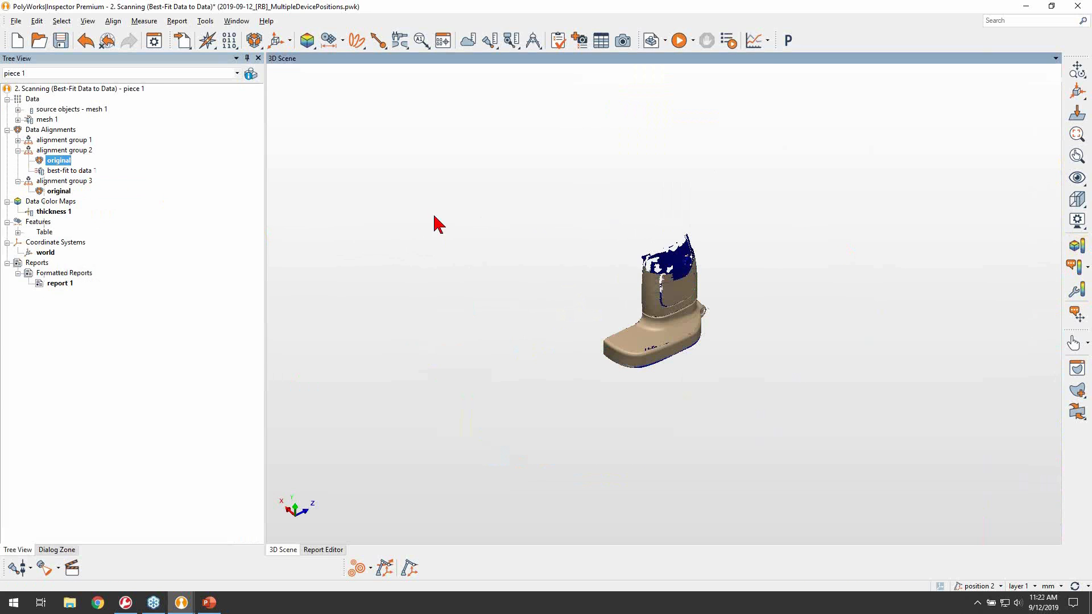
pyautogui.middleClick(52, 112)
pyautogui.middleClick(58, 121)
# Step: Try to prealign best-fit to data 1 using three matching point pairs on the housing base of both scans
pyautogui.click(67, 170)
pyautogui.rightClick(69, 171)
pyautogui.click(120, 191)
pyautogui.moveTo(843, 292); pyautogui.dragTo(799, 297)
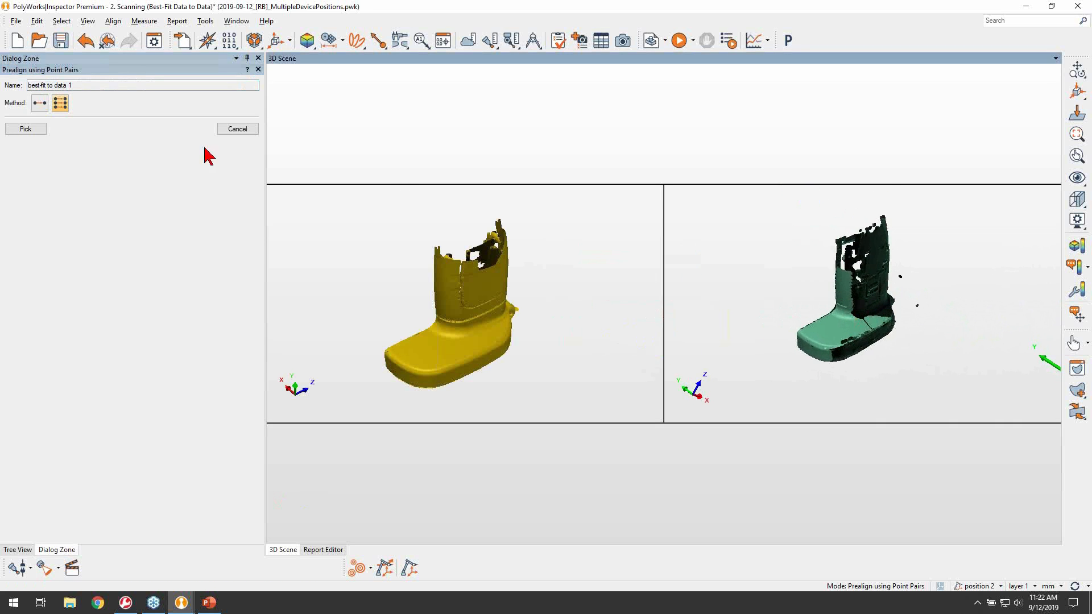
pyautogui.click(36, 130)
pyautogui.click(404, 351)
pyautogui.click(428, 364)
pyautogui.click(492, 329)
pyautogui.click(809, 330)
pyautogui.click(834, 342)
pyautogui.click(881, 323)
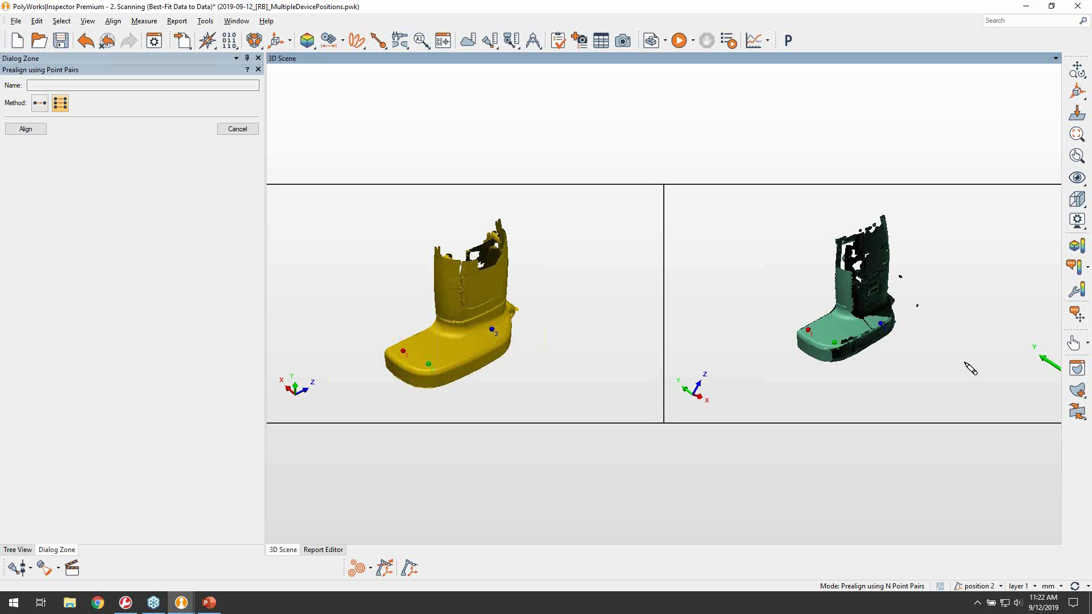
pyautogui.click(238, 129)
pyautogui.rightClick(81, 172)
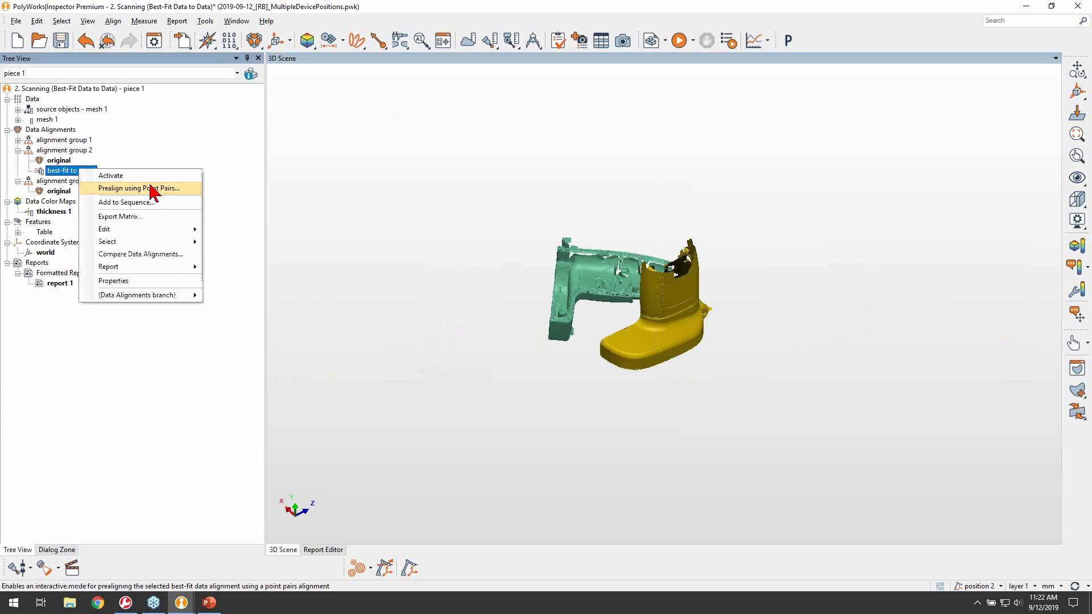
pyautogui.click(507, 233)
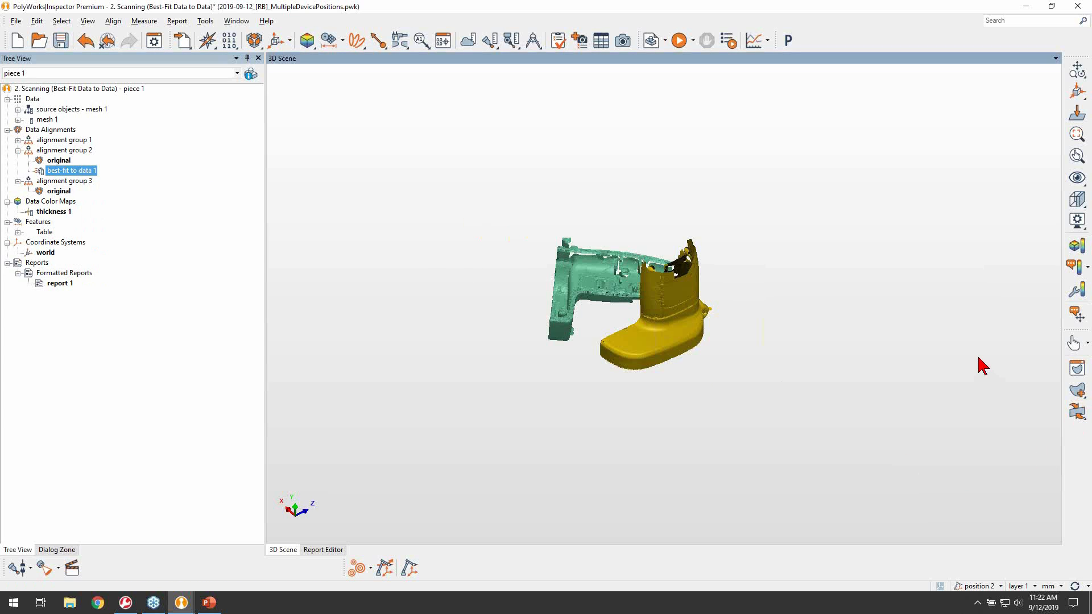
# Step: Switch to the webinar's slide show, Measuring a Part Using Multiple Device Positions
pyautogui.hotkey('alt', 'Tab')
pyautogui.press('Tab')
pyautogui.press('Tab')
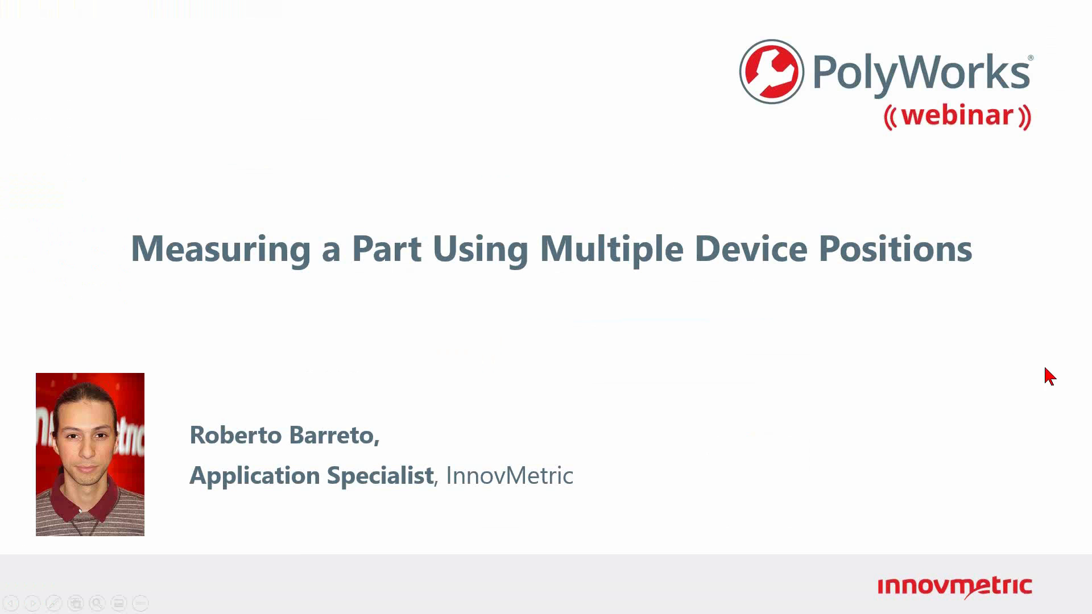